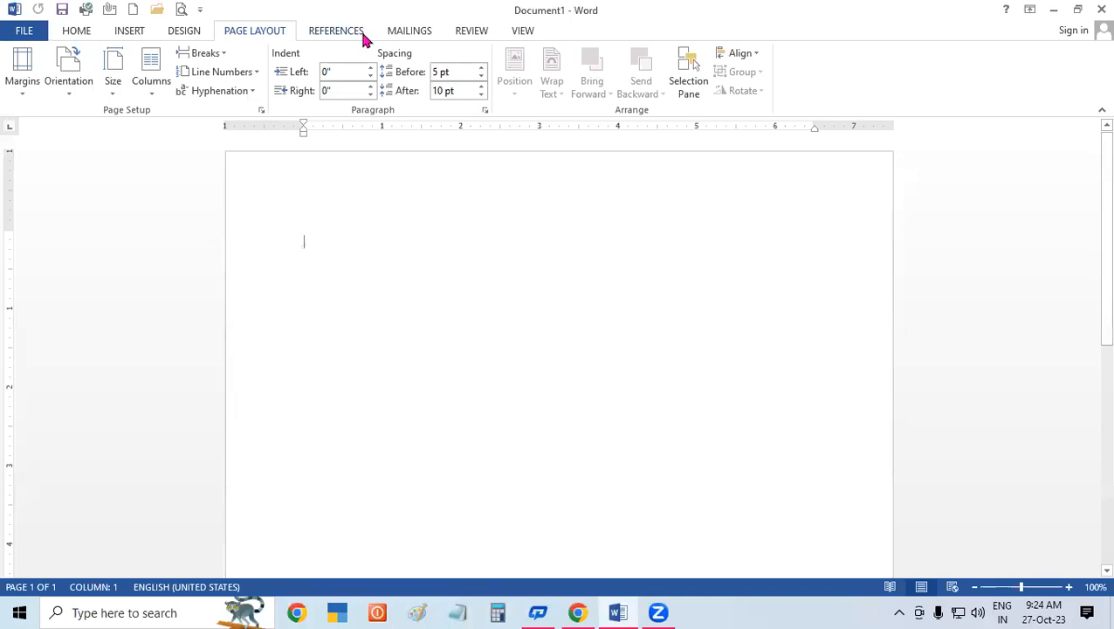
# - Fill the blank document with sample text generated by =rand(125)
pyautogui.click(360, 33)
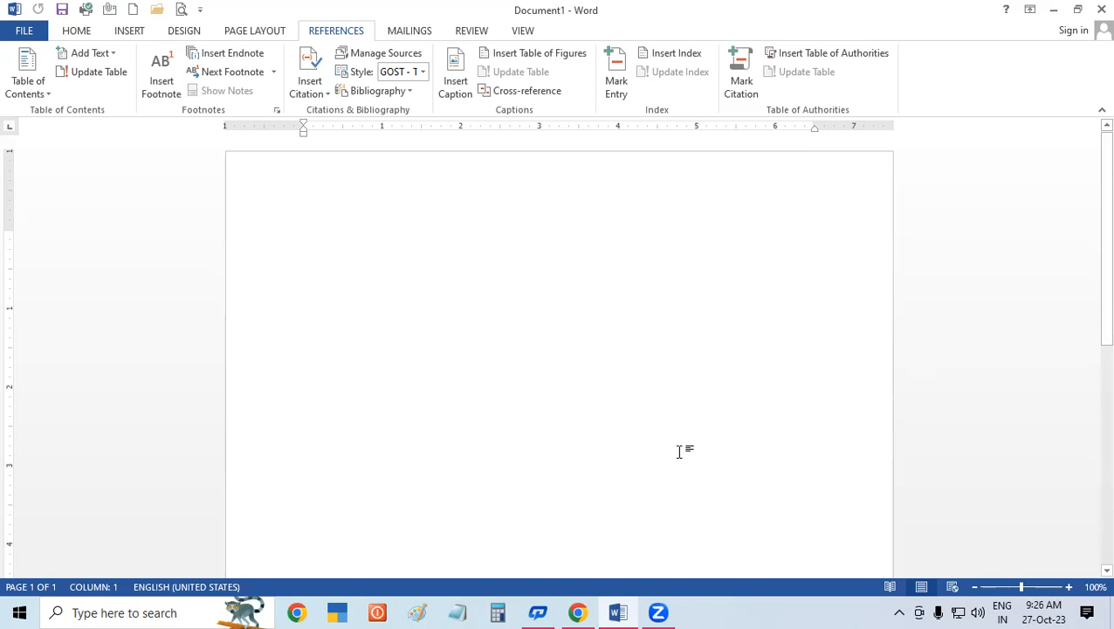
pyautogui.write('=')
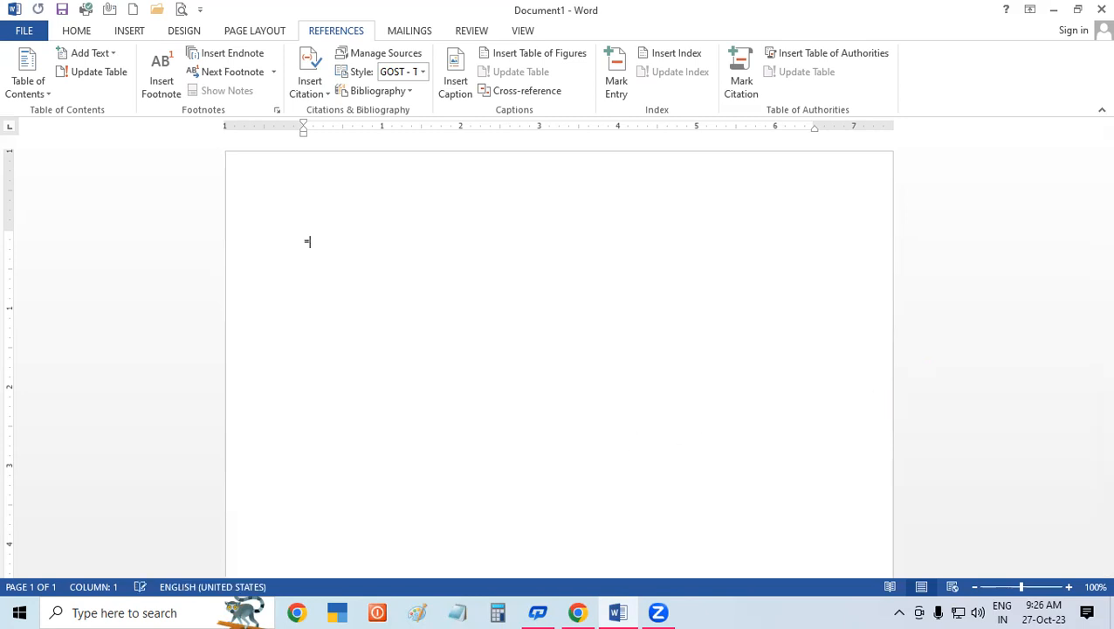
pyautogui.write('rand(125)')
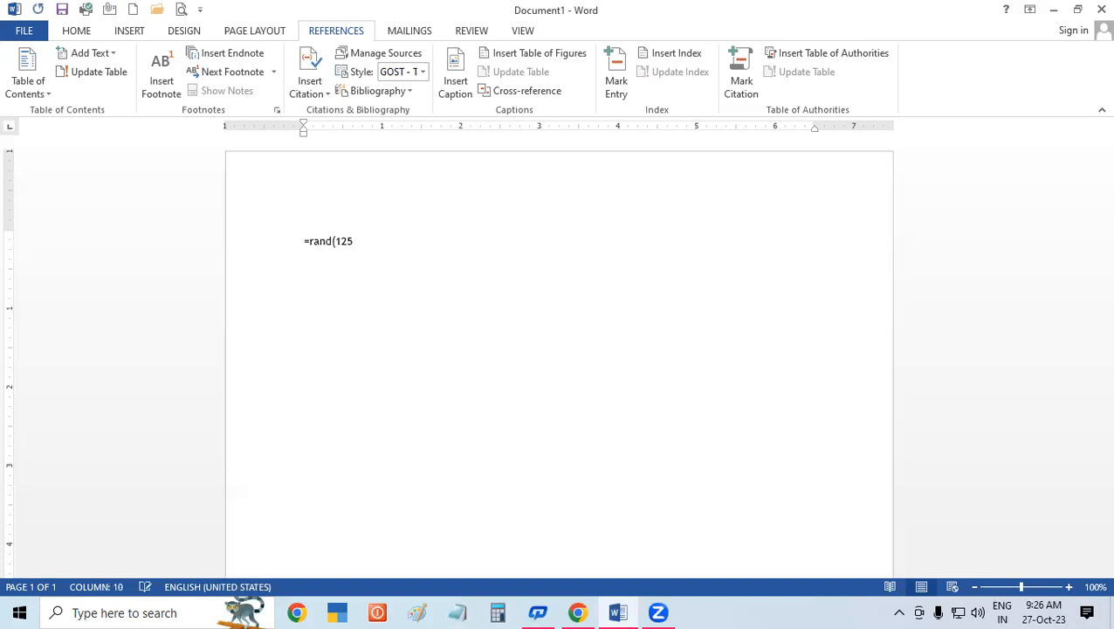
pyautogui.press('Return')
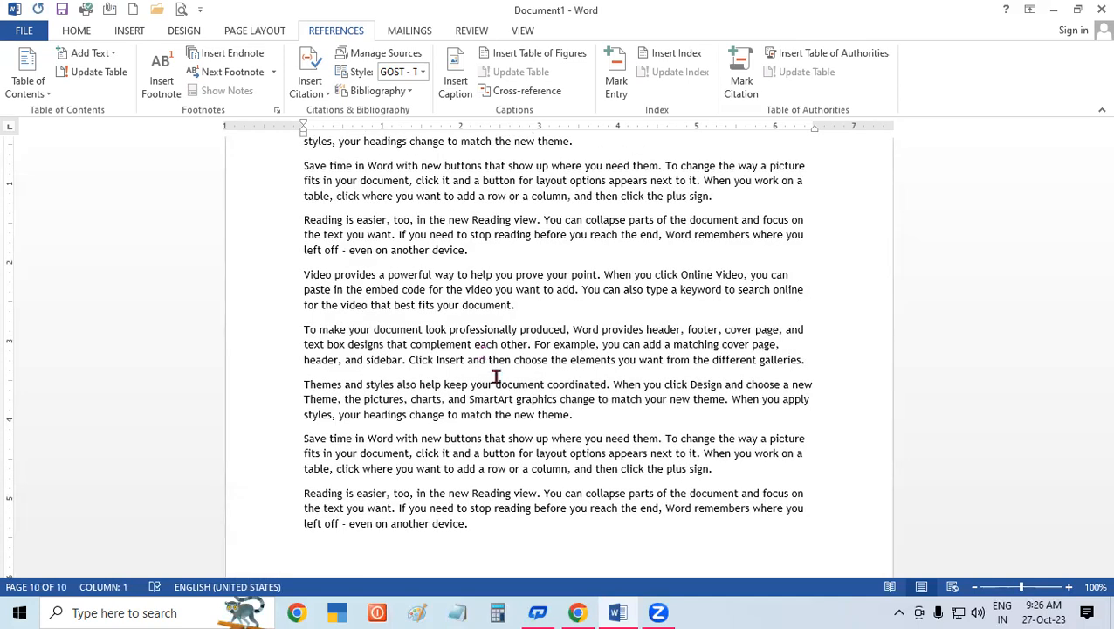
# - Add the heading INTRODUCTION OF COMPUTER on a new line above the first paragraph of page 1
pyautogui.moveTo(1101, 534); pyautogui.dragTo(1091, 124)
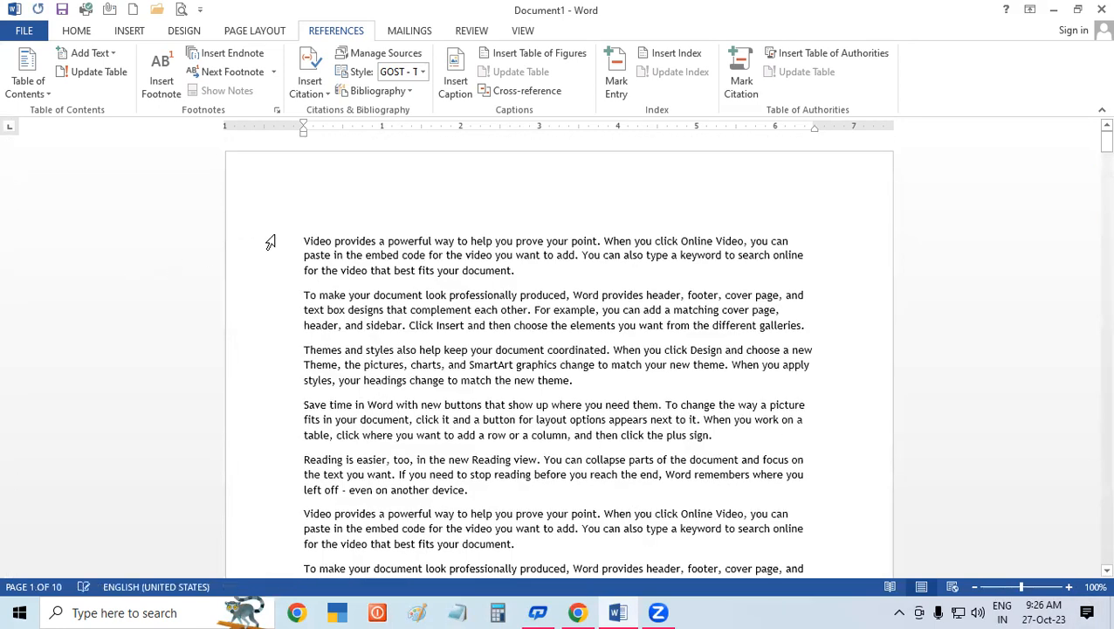
pyautogui.click(303, 232)
pyautogui.press('Return')
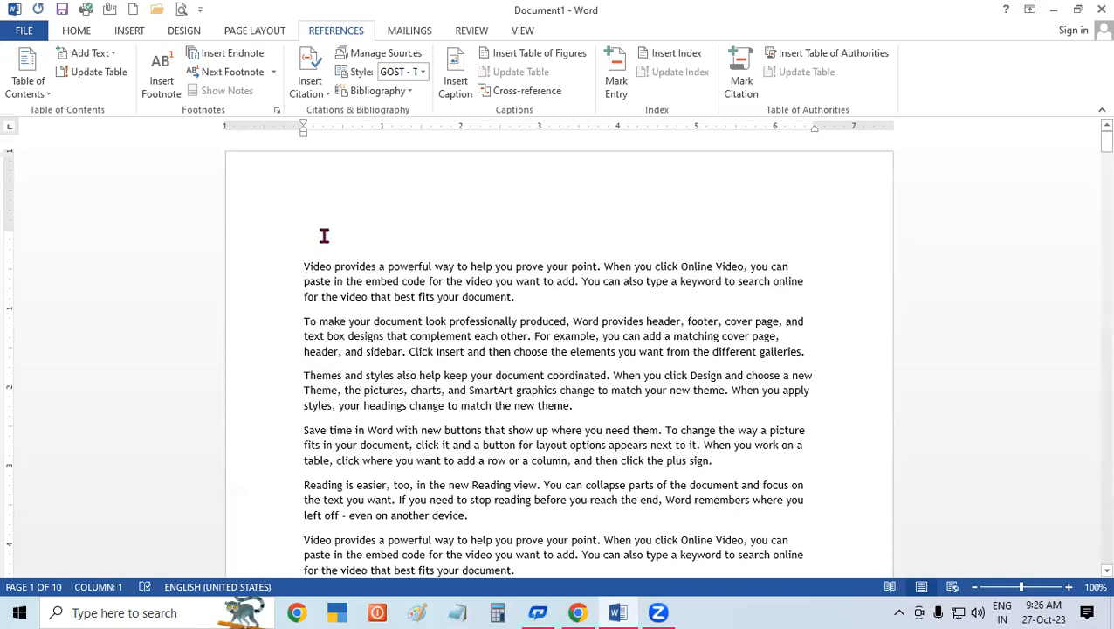
pyautogui.write('INTR')
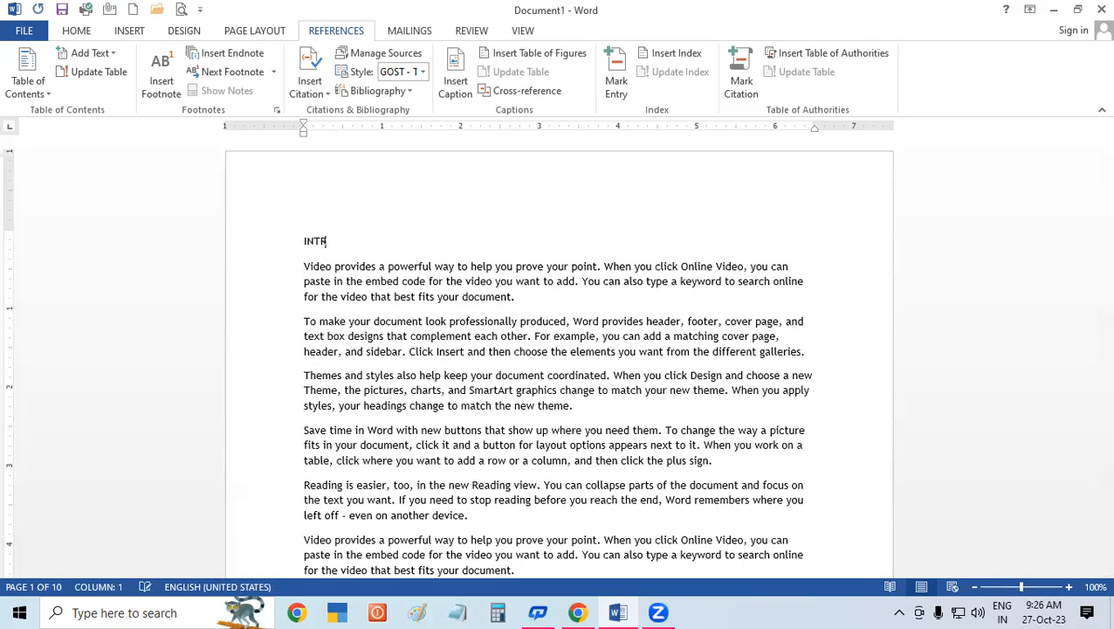
pyautogui.write('ODUCTION OF COMPUTER')
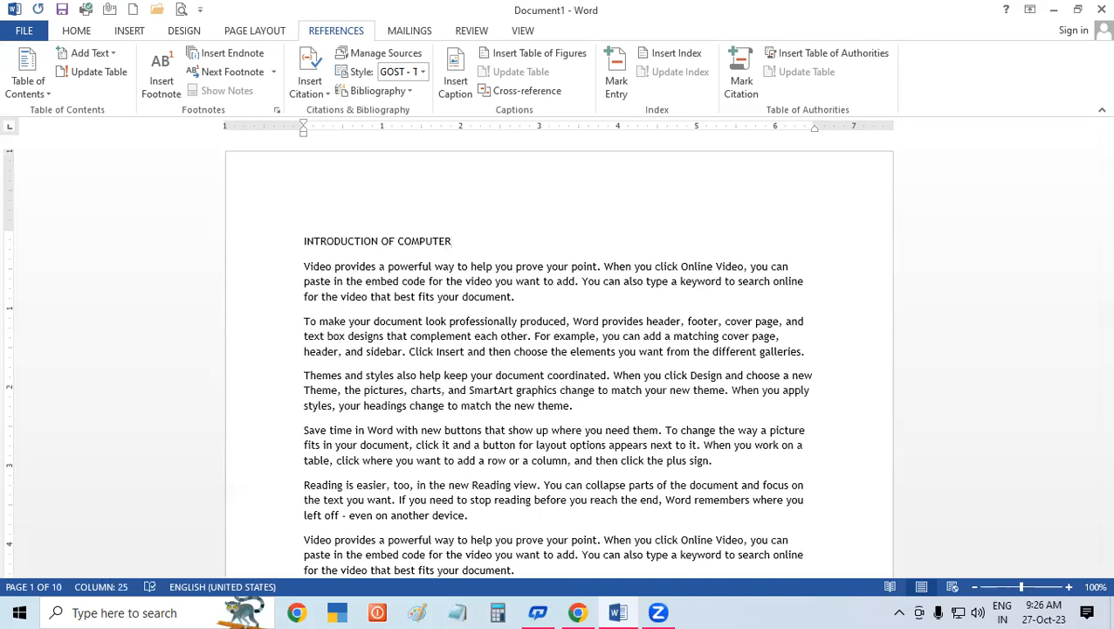
# - Enlarge the INTRODUCTION OF COMPUTER heading on page 1 to 20 pt
pyautogui.hotkey('shift', 'Left')
pyautogui.hotkey('shift', 'Left')
pyautogui.hotkey('shift', 'Left')
pyautogui.hotkey('shift', 'Left')
pyautogui.hotkey('shift', 'Left')
pyautogui.hotkey('shift', 'Left')
pyautogui.hotkey('shift', 'Left')
pyautogui.hotkey('shift', 'Left')
pyautogui.hotkey('shift', 'Left')
pyautogui.hotkey('shift', 'Left')
pyautogui.hotkey('shift', 'Left')
pyautogui.hotkey('shift', 'Left')
pyautogui.hotkey('shift', 'Left')
pyautogui.hotkey('shift', 'Left')
pyautogui.hotkey('shift', 'Left')
pyautogui.hotkey('shift', 'Left')
pyautogui.hotkey('shift', 'Left')
pyautogui.hotkey('shift', 'Left')
pyautogui.hotkey('shift', 'Left')
pyautogui.hotkey('shift', 'Left')
pyautogui.hotkey('shift', 'Left')
pyautogui.hotkey('shift', 'Left')
pyautogui.hotkey('shift', 'Left')
pyautogui.hotkey('shift', 'Left')
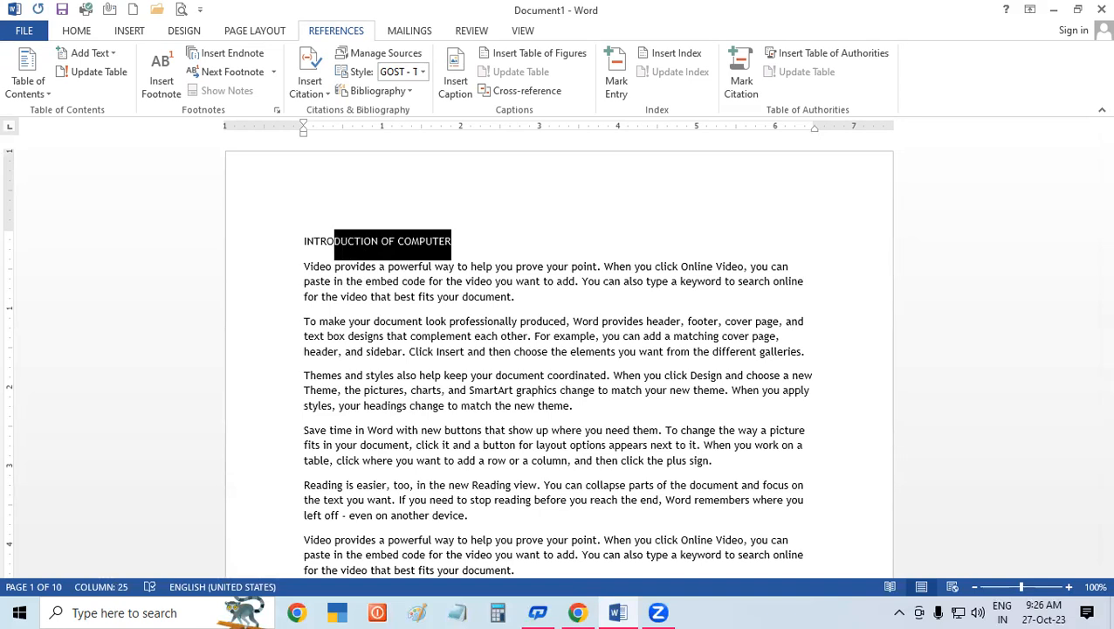
pyautogui.hotkey('shift', 'Left')
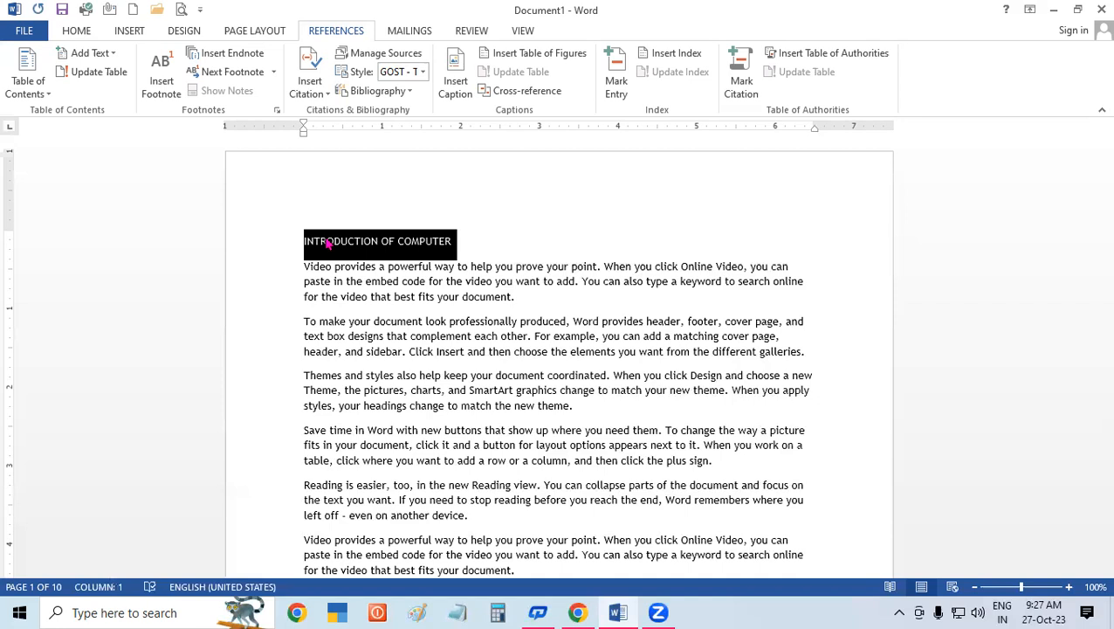
pyautogui.hotkey('ctrl', 'shift', '.')
pyautogui.hotkey('ctrl', 'shift', '.')
pyautogui.hotkey('ctrl', 'shift', '.')
pyautogui.hotkey('ctrl', 'shift', '.')
pyautogui.hotkey('ctrl', 'shift', '.')
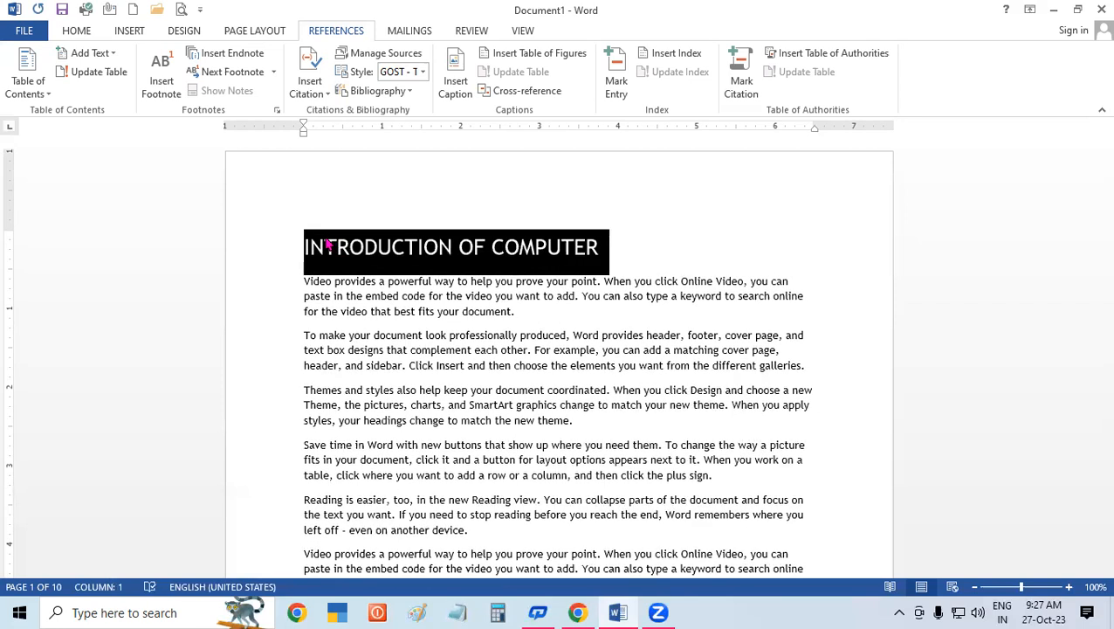
# - Make the page 1 heading bold and underlined with a red font colour
pyautogui.hotkey('ctrl', 'b')
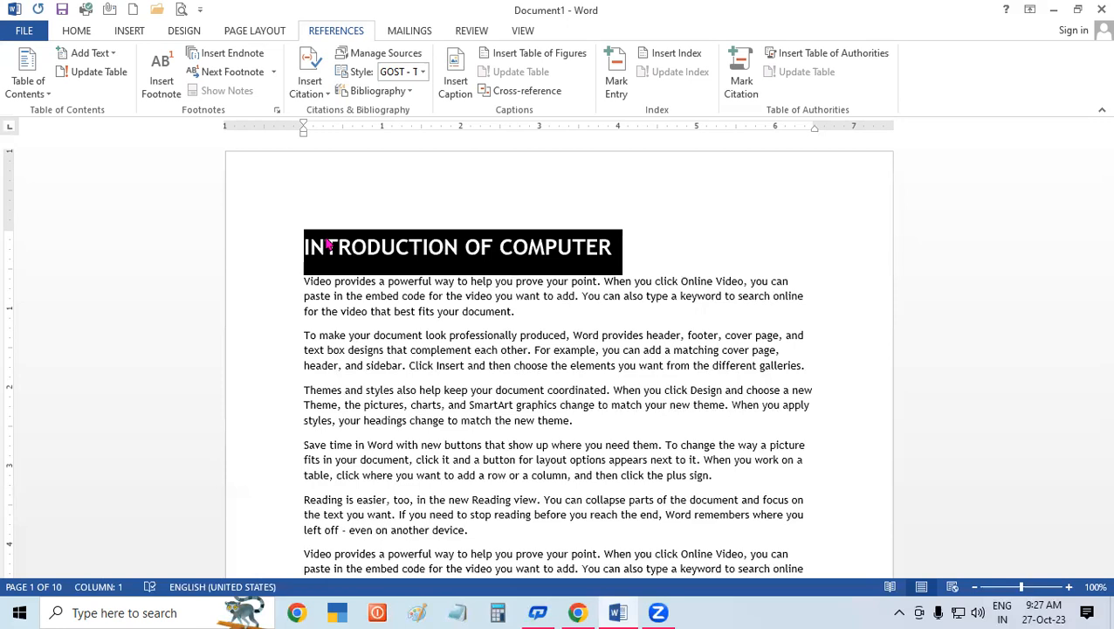
pyautogui.hotkey('ctrl', 'u')
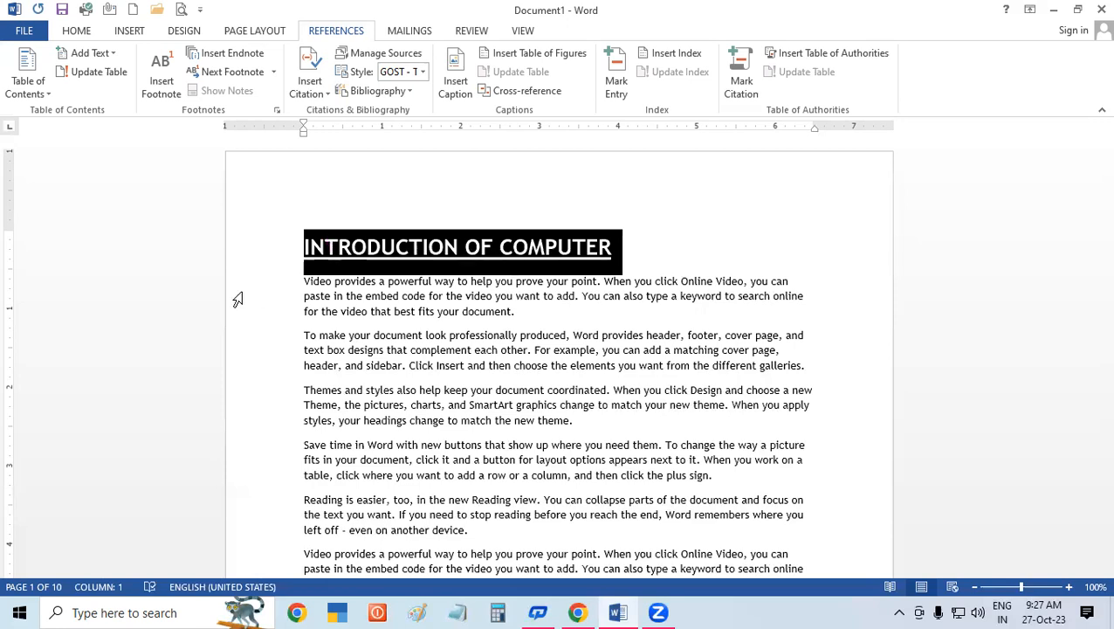
pyautogui.click(76, 30)
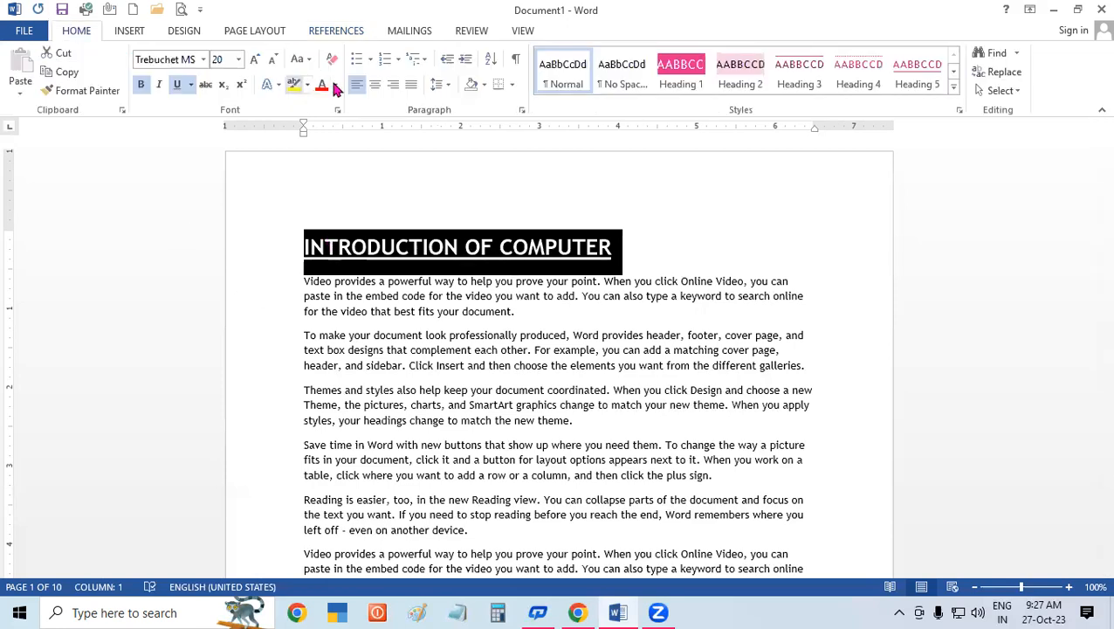
pyautogui.click(423, 335)
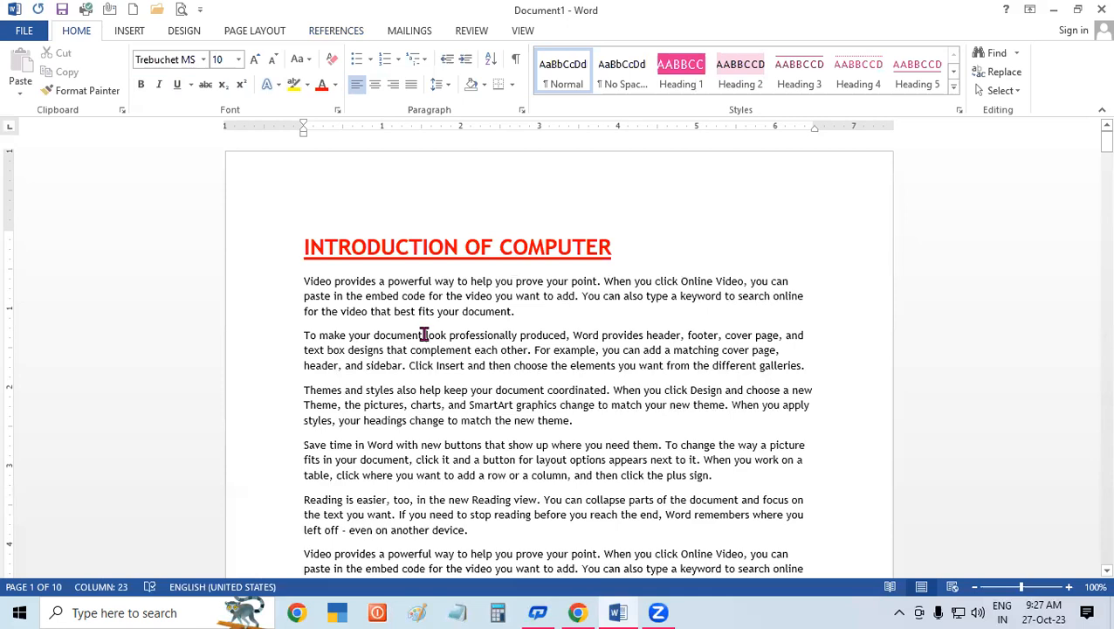
# - Copy the formatted page 1 heading and paste it on a new line at the top of page 2
pyautogui.doubleClick(295, 243)
pyautogui.moveTo(526, 234); pyautogui.dragTo(557, 241)
pyautogui.rightClick(563, 243)
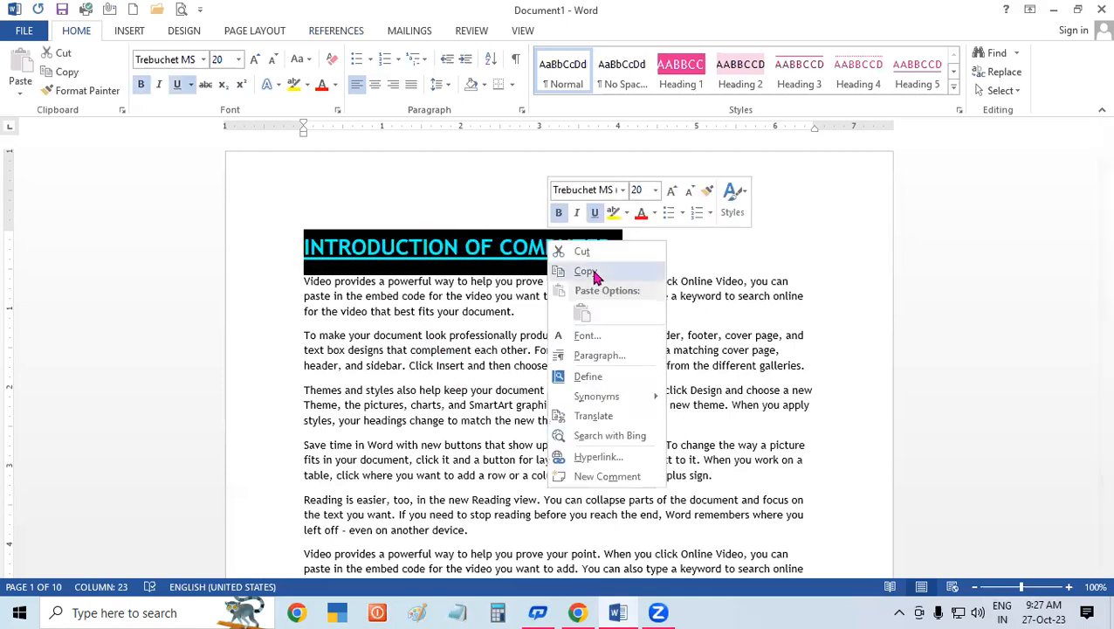
pyautogui.click(590, 270)
pyautogui.scroll(-2, 593, 301)
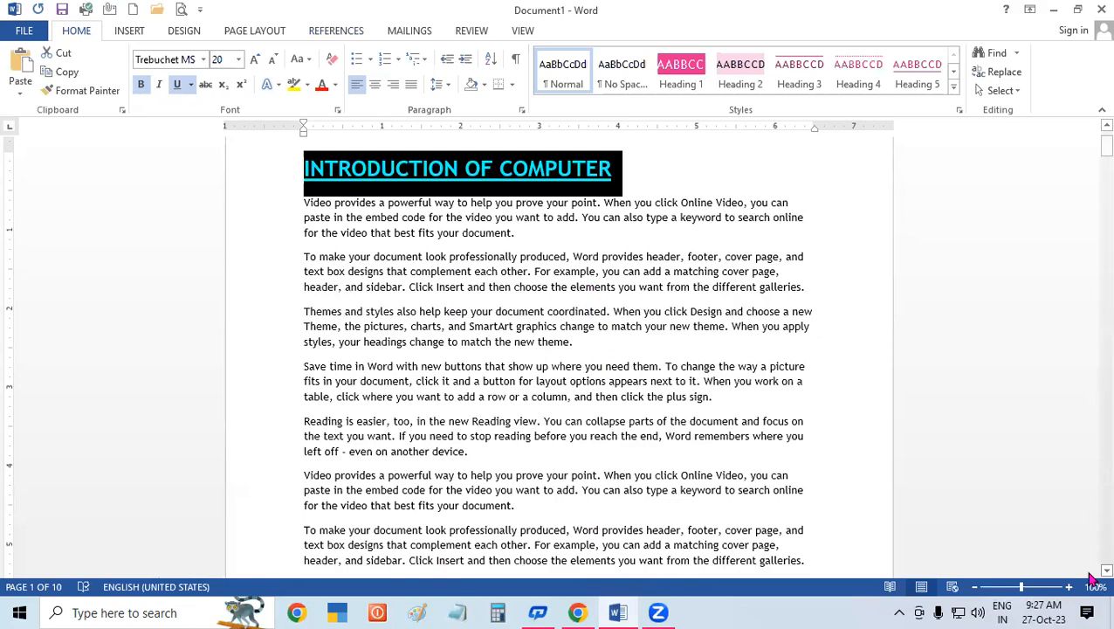
pyautogui.scroll(-5, 1091, 571)
pyautogui.scroll(-10, 1091, 579)
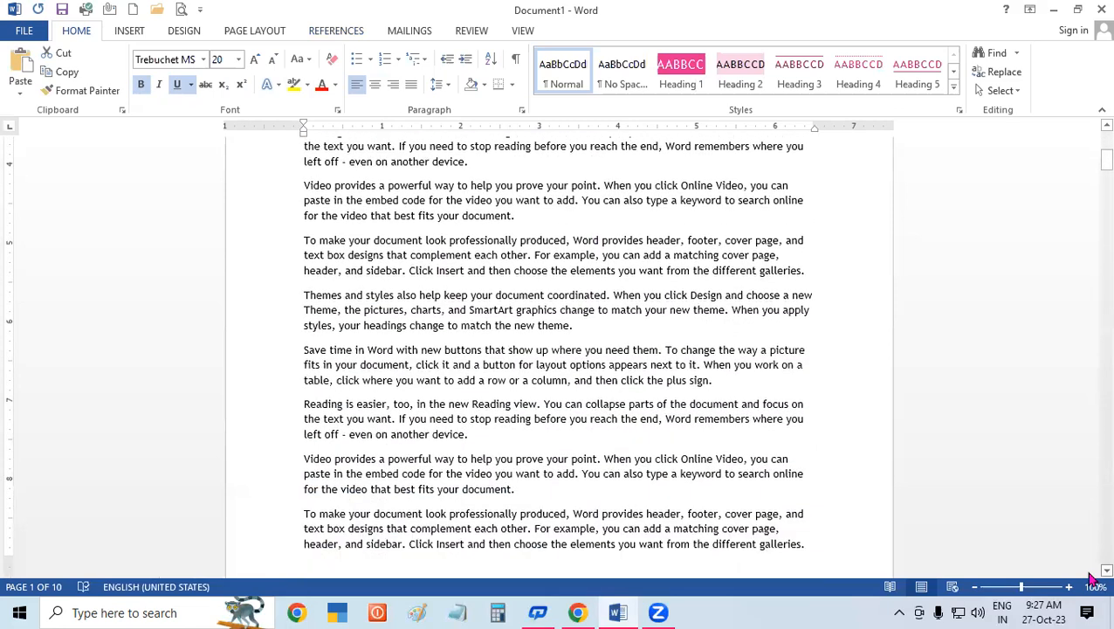
pyautogui.scroll(-1, 1090, 579)
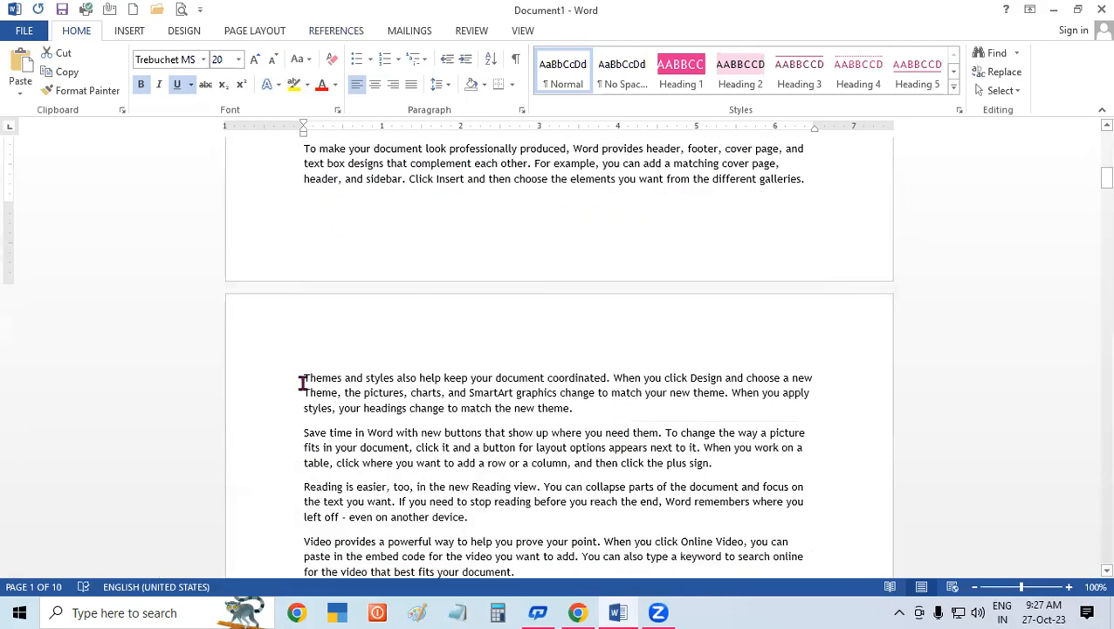
pyautogui.click(298, 377)
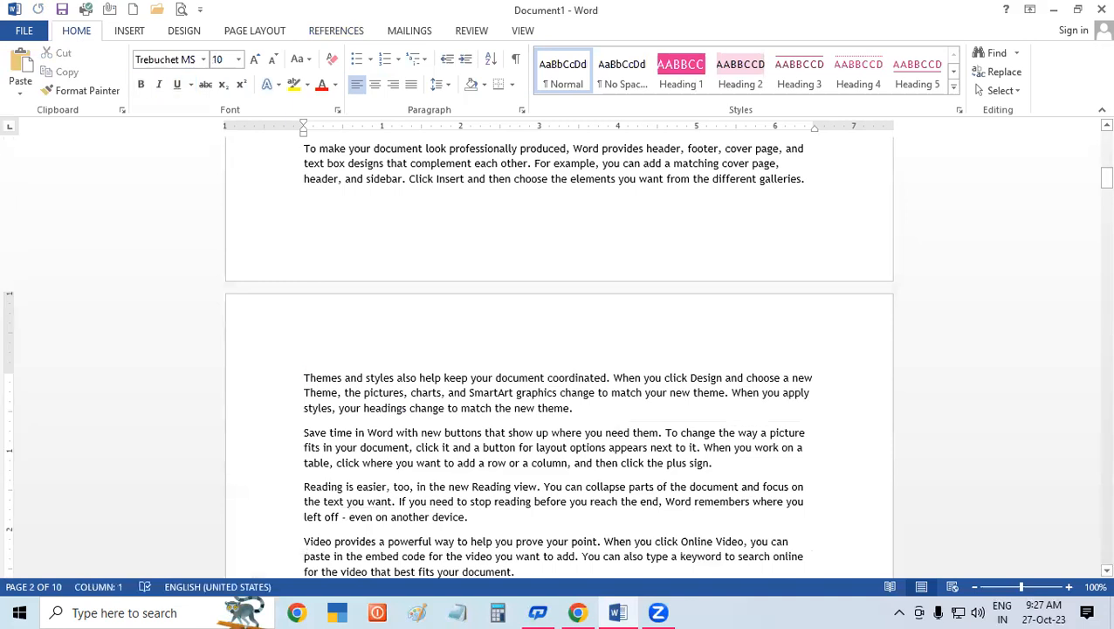
pyautogui.press('Return')
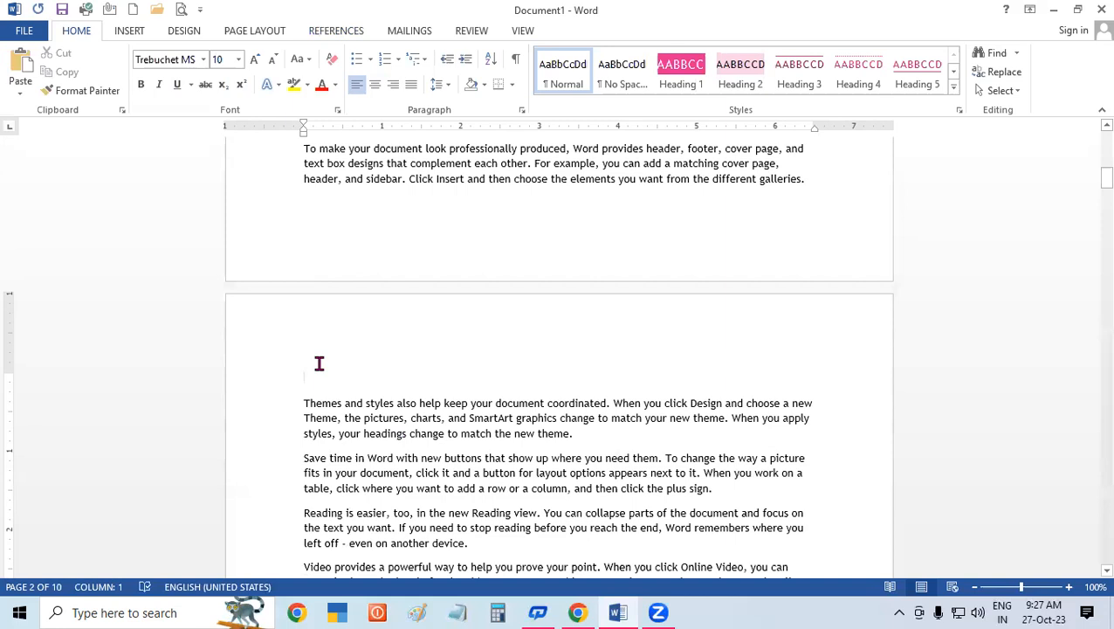
pyautogui.hotkey('ctrl', 'v')
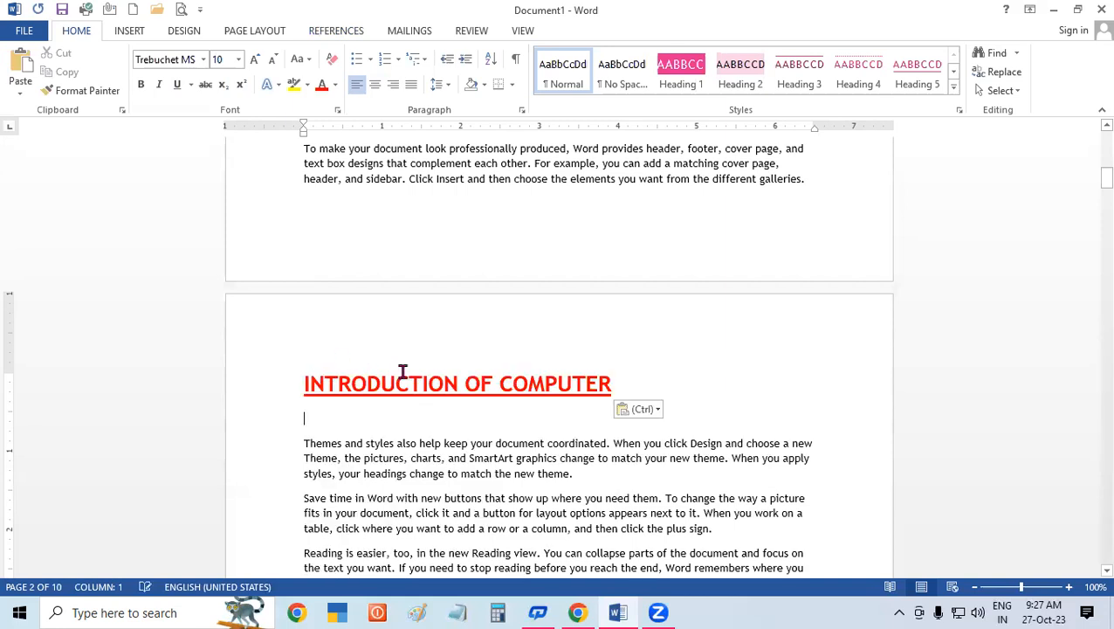
# - Change the pasted page 2 heading to INTRODUCTION TO OPERATING SYSTEM
pyautogui.click(620, 385)
pyautogui.press('BackSpace')
pyautogui.press('BackSpace')
pyautogui.press('BackSpace')
pyautogui.press('BackSpace')
pyautogui.press('BackSpace')
pyautogui.press('BackSpace')
pyautogui.press('BackSpace')
pyautogui.press('BackSpace')
pyautogui.press('BackSpace')
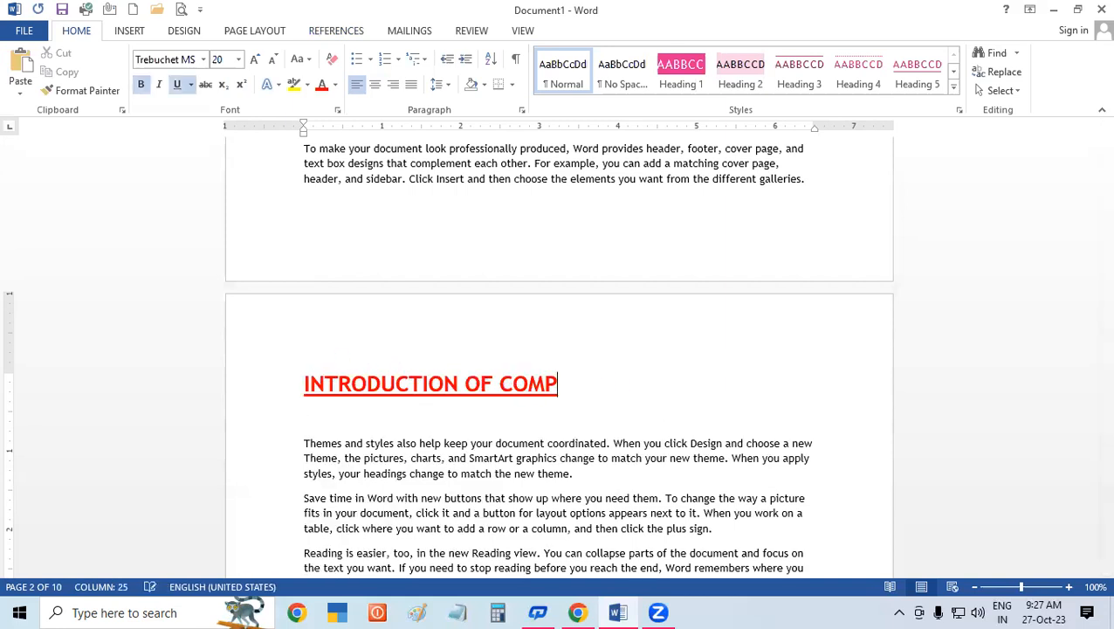
pyautogui.press('BackSpace')
pyautogui.press('BackSpace')
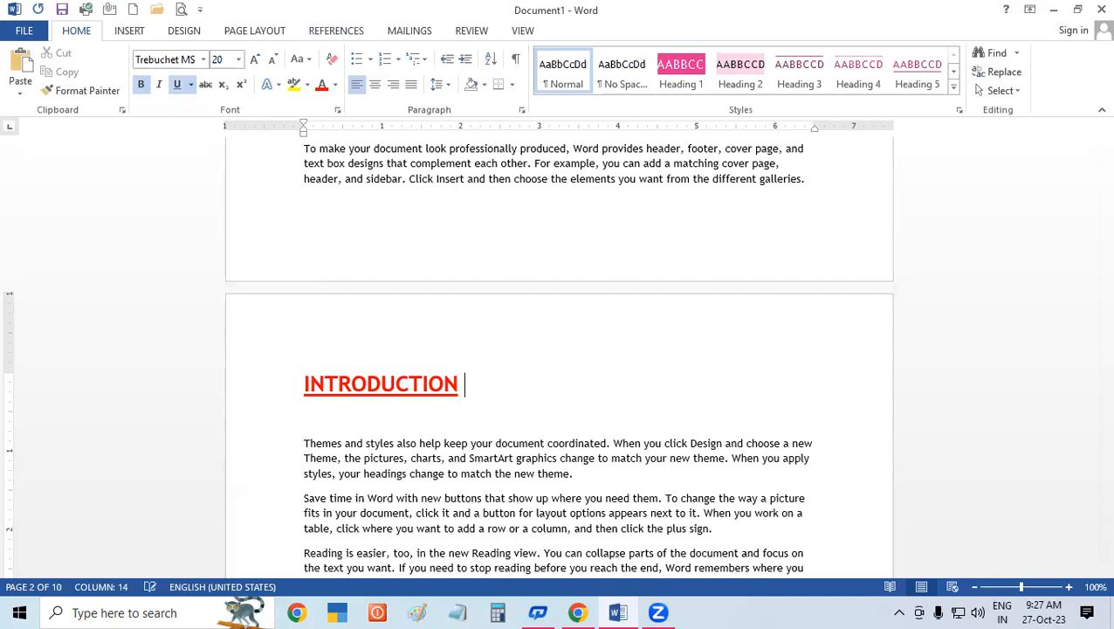
pyautogui.write('TO OPEA')
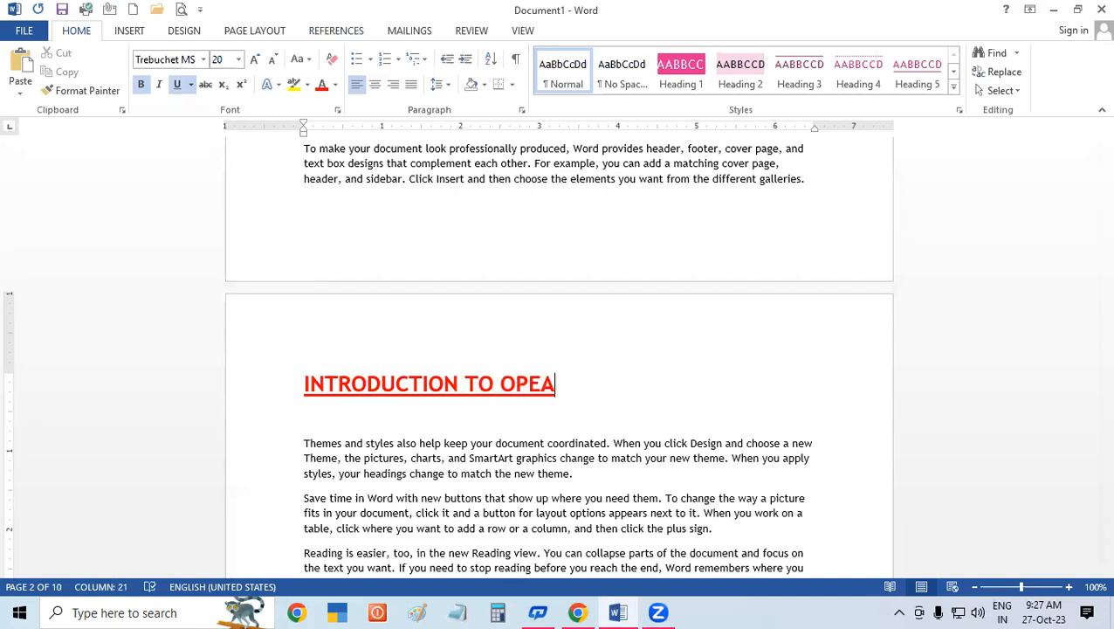
pyautogui.press('BackSpace')
pyautogui.write('RATING')
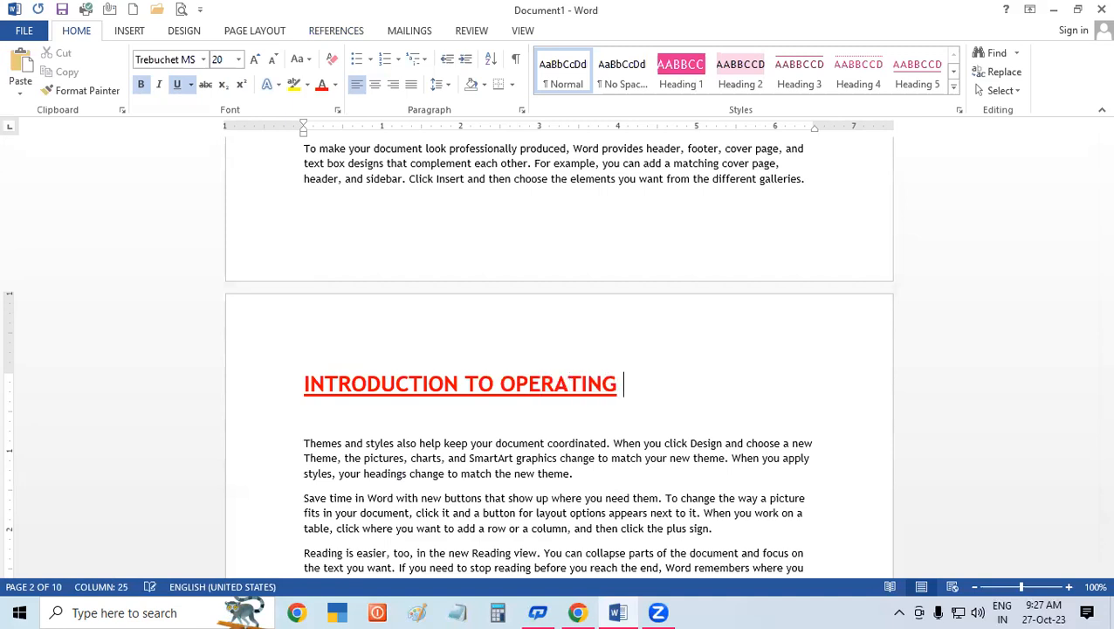
pyautogui.write('SYT')
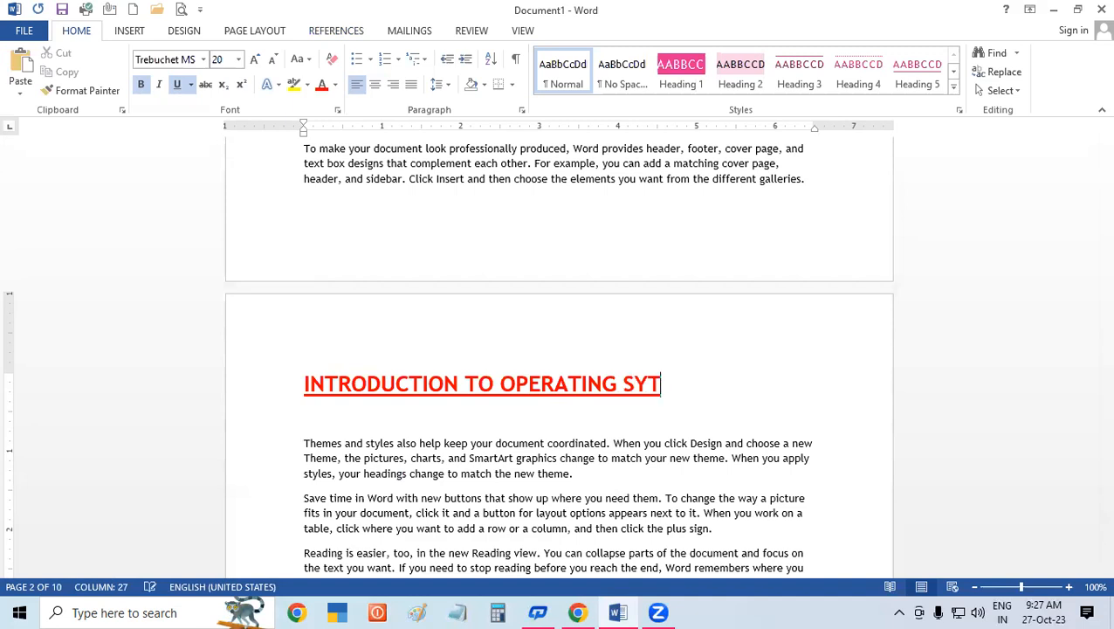
pyautogui.write('EM')
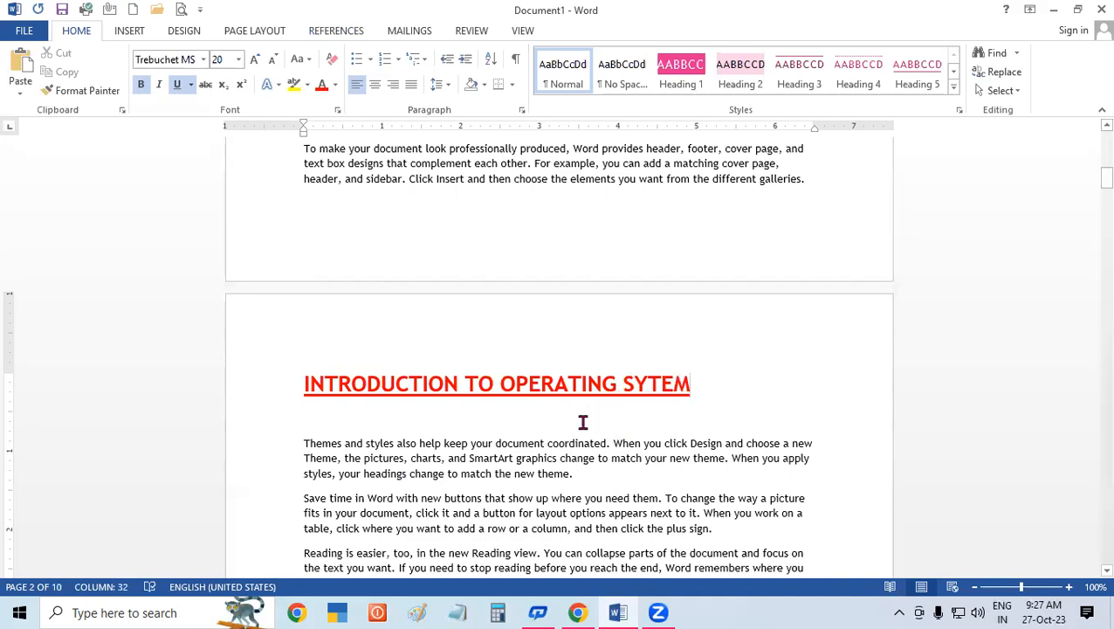
pyautogui.scroll(-1, 584, 422)
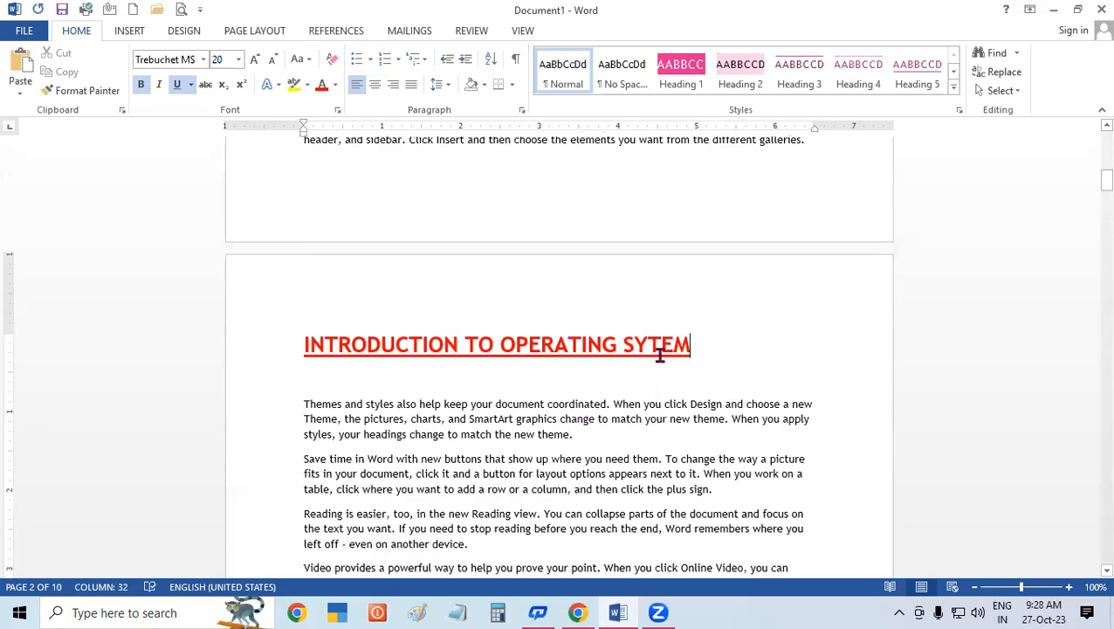
pyautogui.write('S')
pyautogui.click(629, 402)
# - Paste the copied heading on a new line at the top of page 3 and extend it to INTRODUCTION OF COMPUTER MEMORY
pyautogui.moveTo(1096, 182); pyautogui.dragTo(1097, 221)
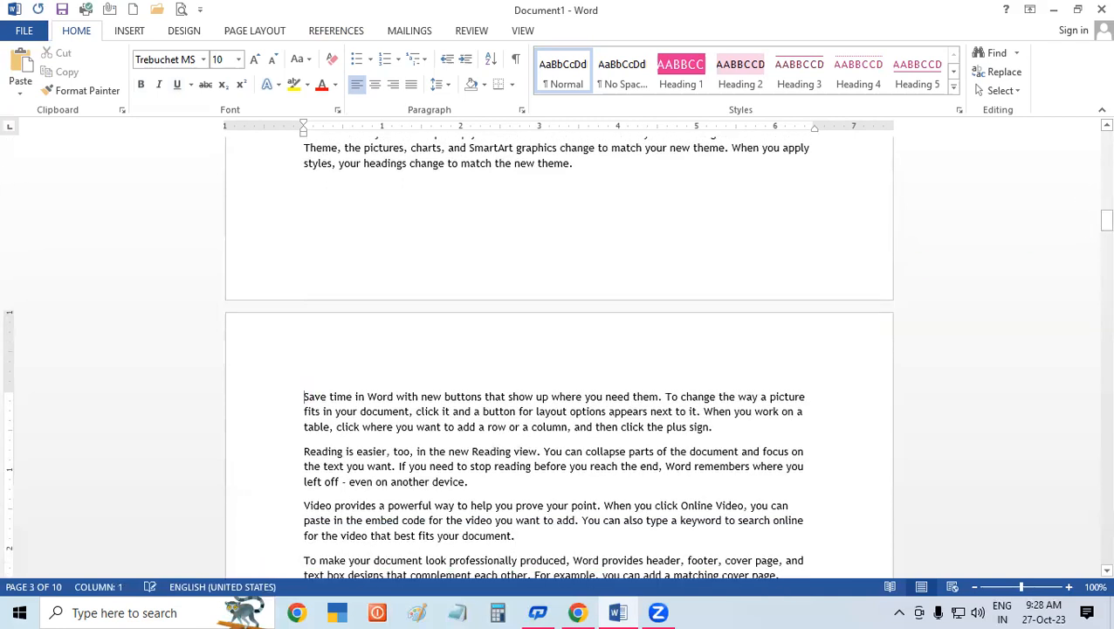
pyautogui.press('Return')
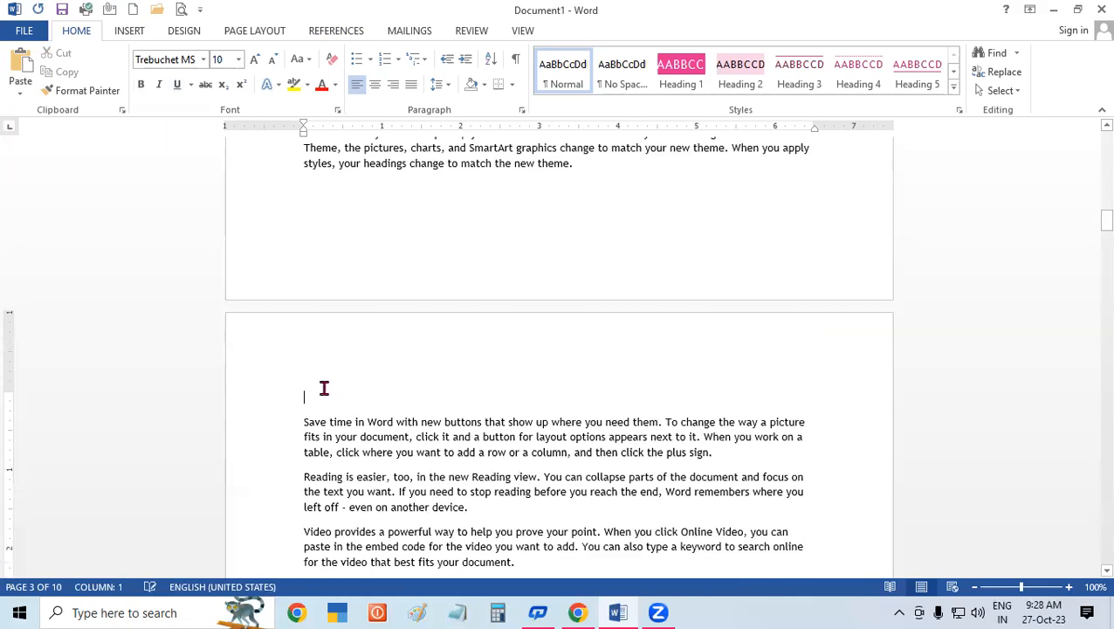
pyautogui.hotkey('ctrl', 'v')
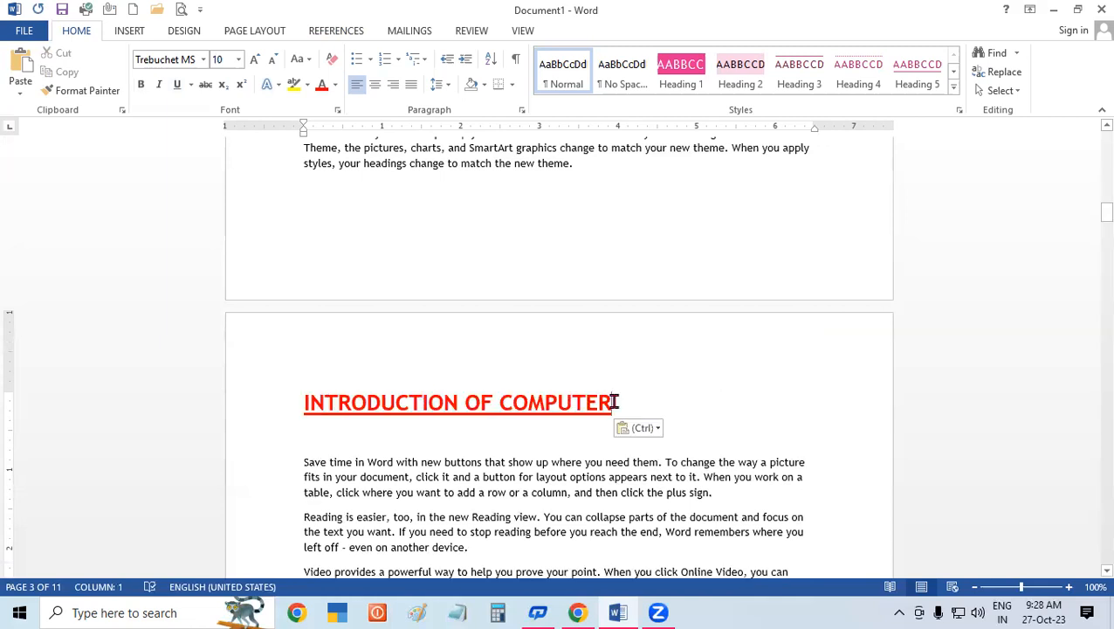
pyautogui.click(615, 401)
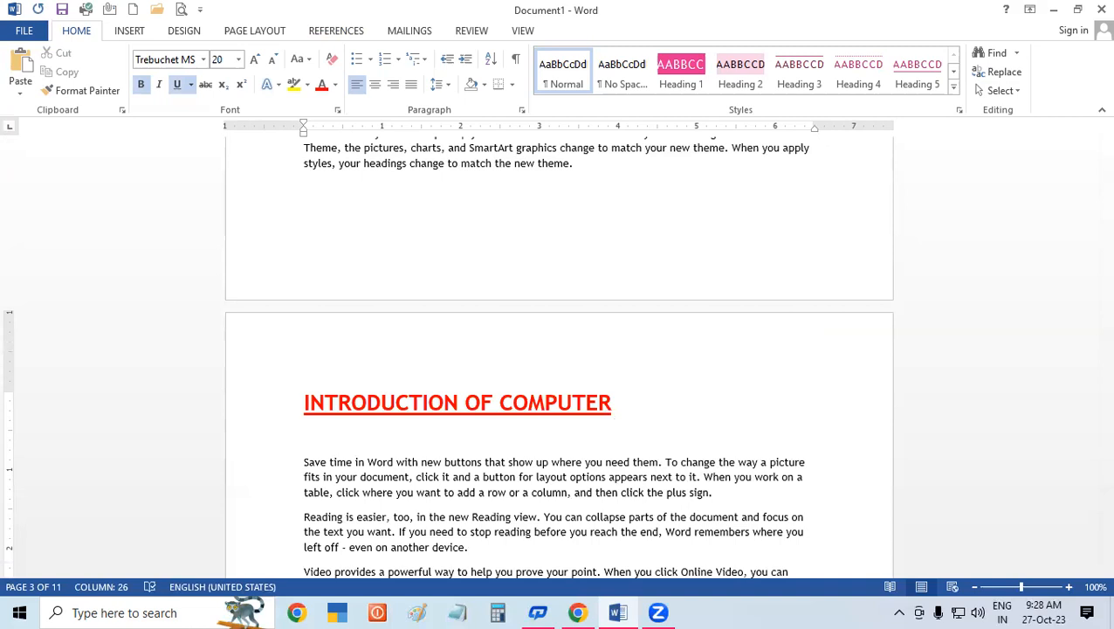
pyautogui.write('MEMORY')
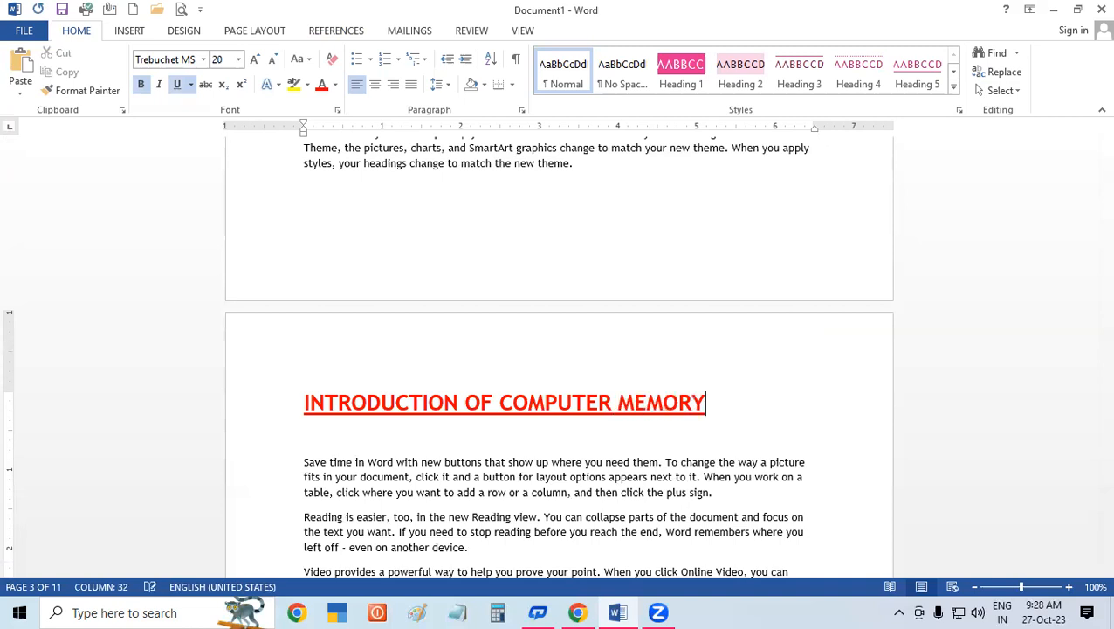
# - Paste the copied heading on a new line at the top of page 4
pyautogui.scroll(-1, 1091, 579)
pyautogui.scroll(-7, 1090, 579)
pyautogui.scroll(-8, 1091, 580)
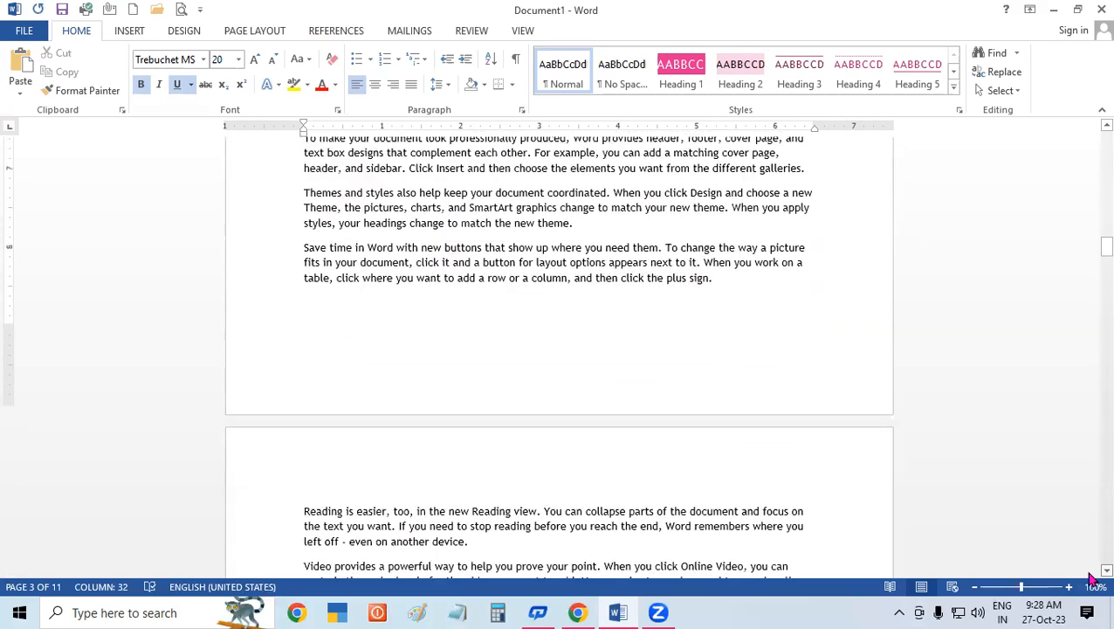
pyautogui.scroll(-2, 1091, 580)
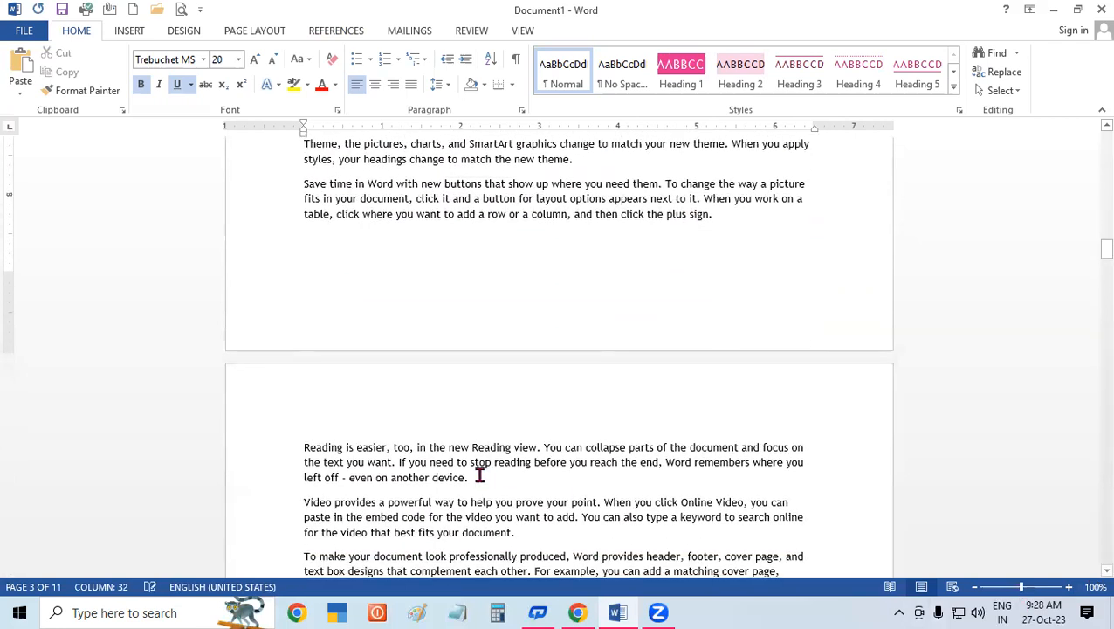
pyautogui.click(305, 446)
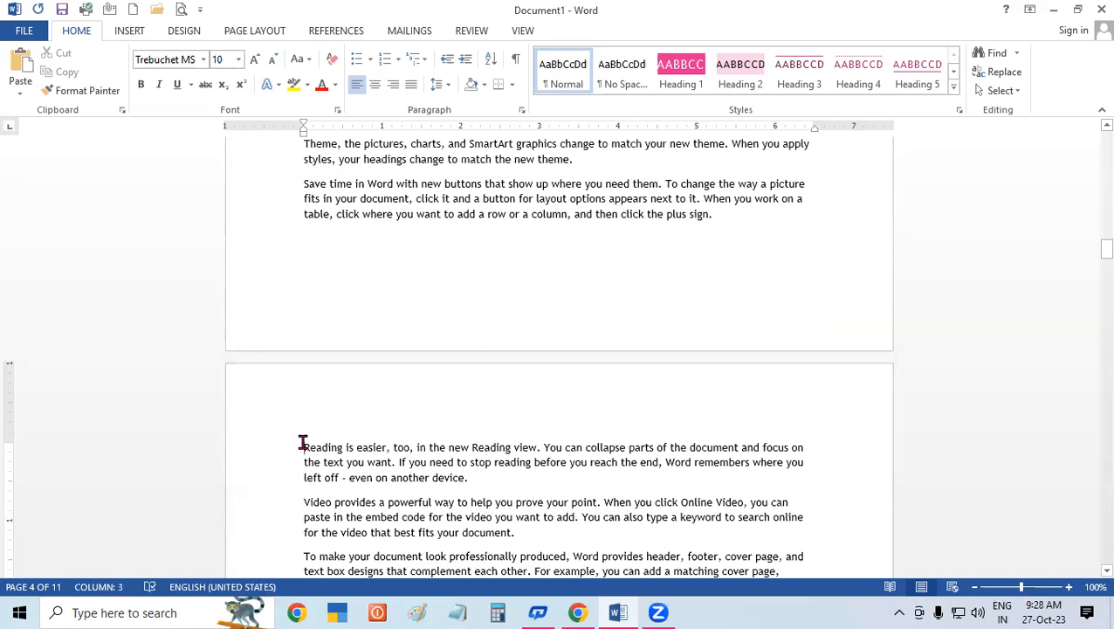
pyautogui.press('Return')
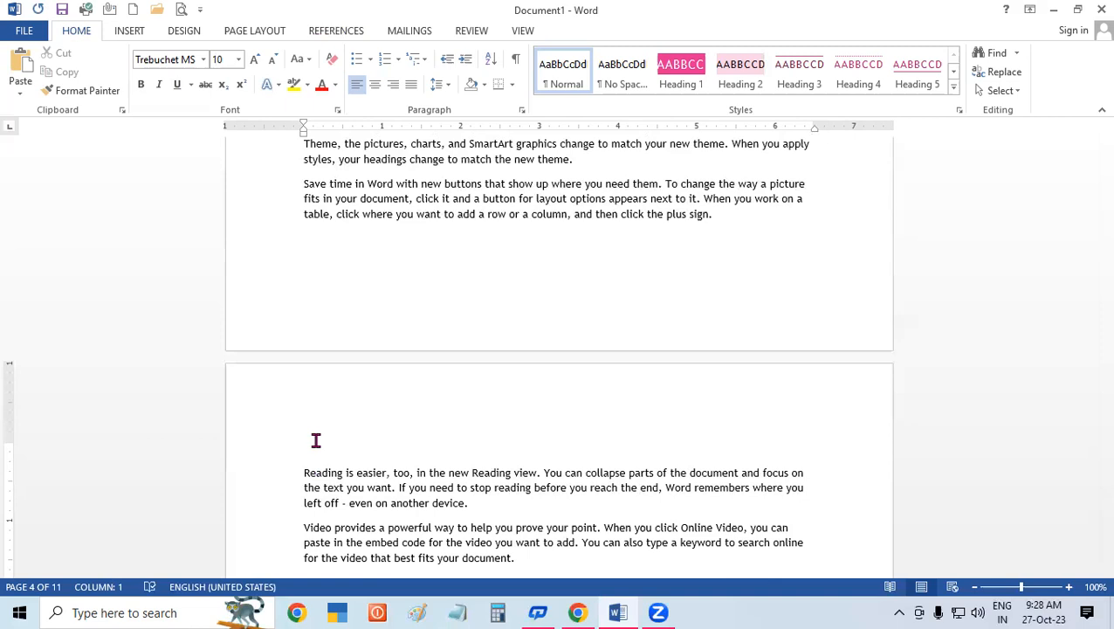
pyautogui.hotkey('ctrl', 'v')
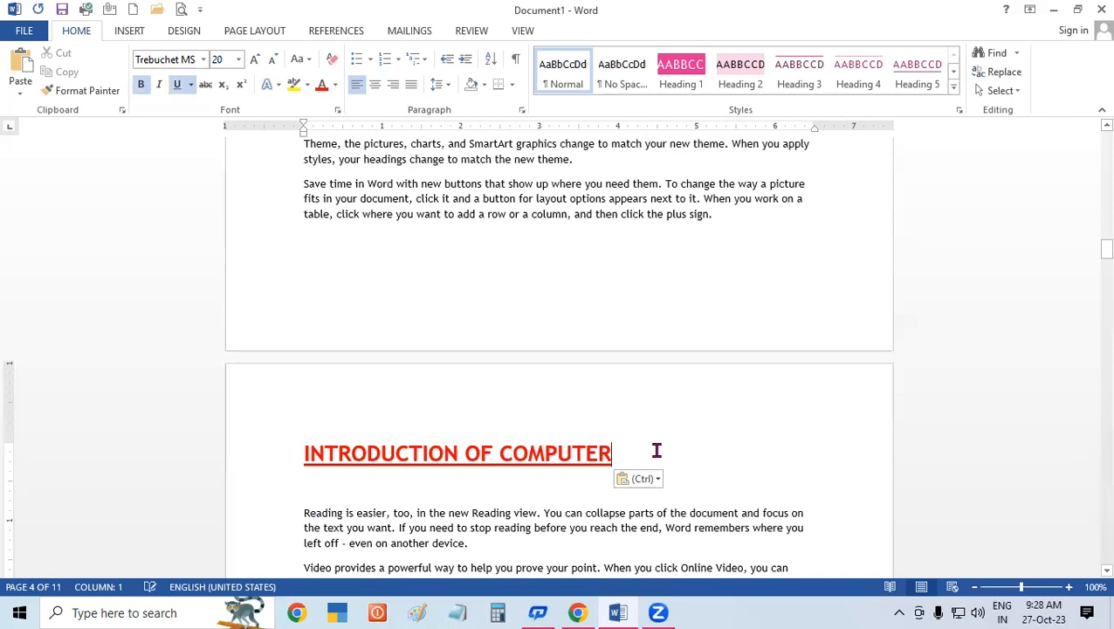
# - Change the pasted page 4 heading to INTRODUCTION OF MONITOR
pyautogui.press('BackSpace')
pyautogui.press('BackSpace')
pyautogui.press('BackSpace')
pyautogui.press('BackSpace')
pyautogui.press('BackSpace')
pyautogui.press('BackSpace')
pyautogui.press('BackSpace')
pyautogui.press('BackSpace')
pyautogui.write('MO')
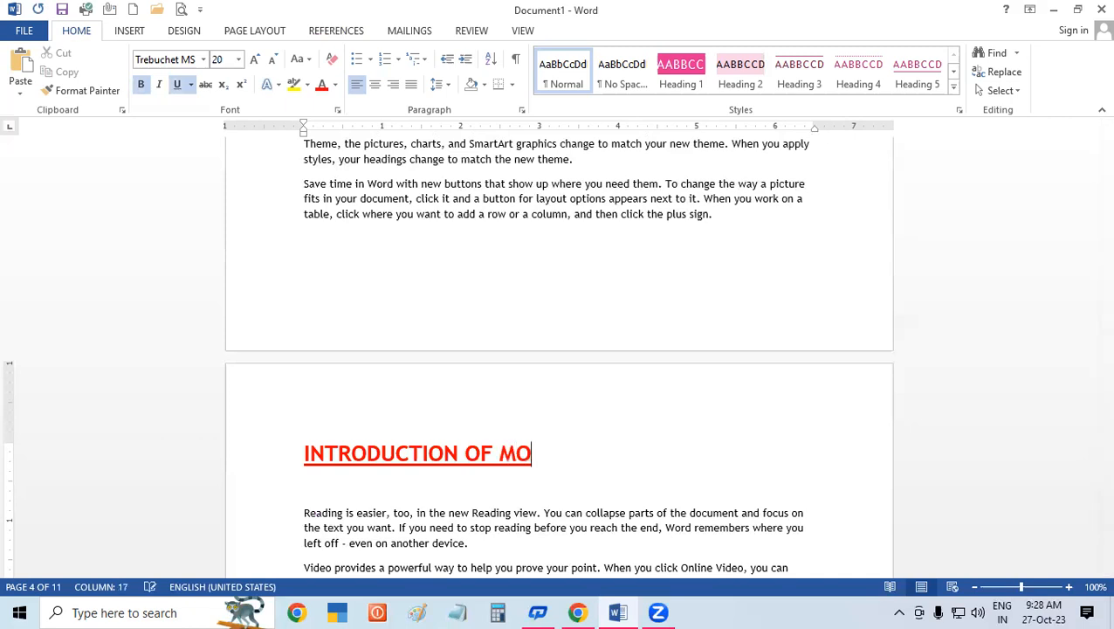
pyautogui.write('NITO')
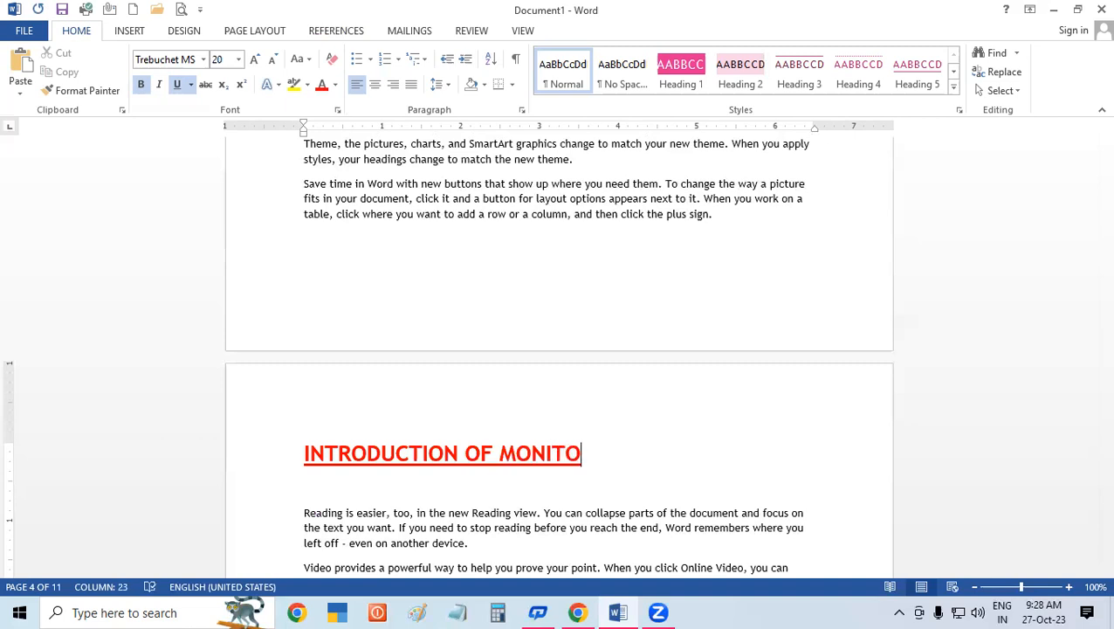
pyautogui.write('R')
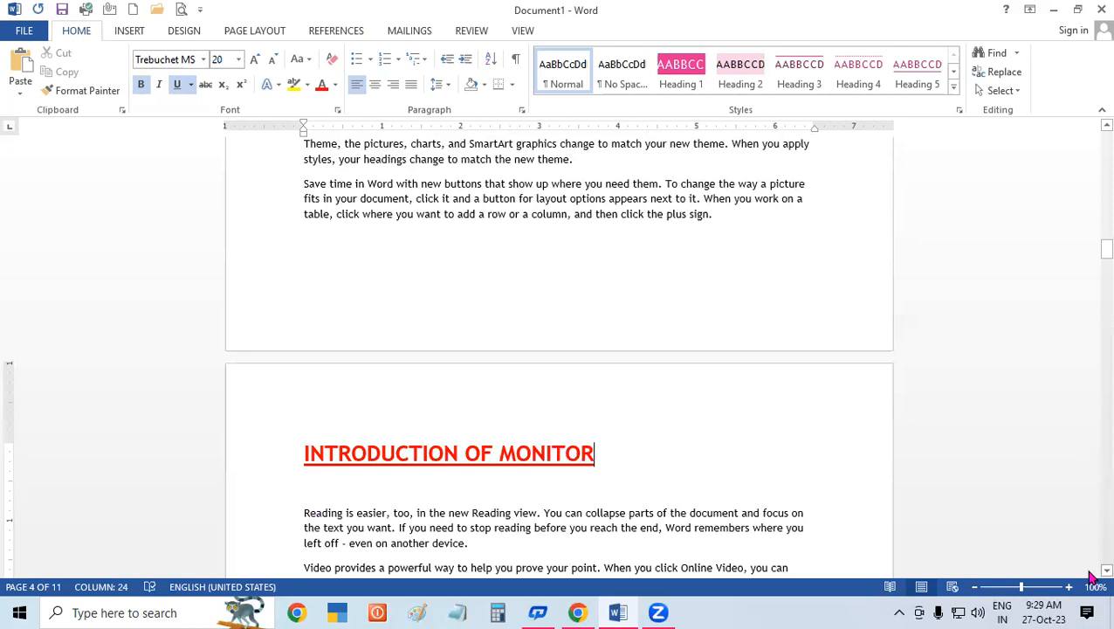
# - Paste the copied heading INTRODUCTION OF COMPUTER on a new line at the top of page 5
pyautogui.scroll(-1, 1091, 576)
pyautogui.scroll(-10, 1092, 576)
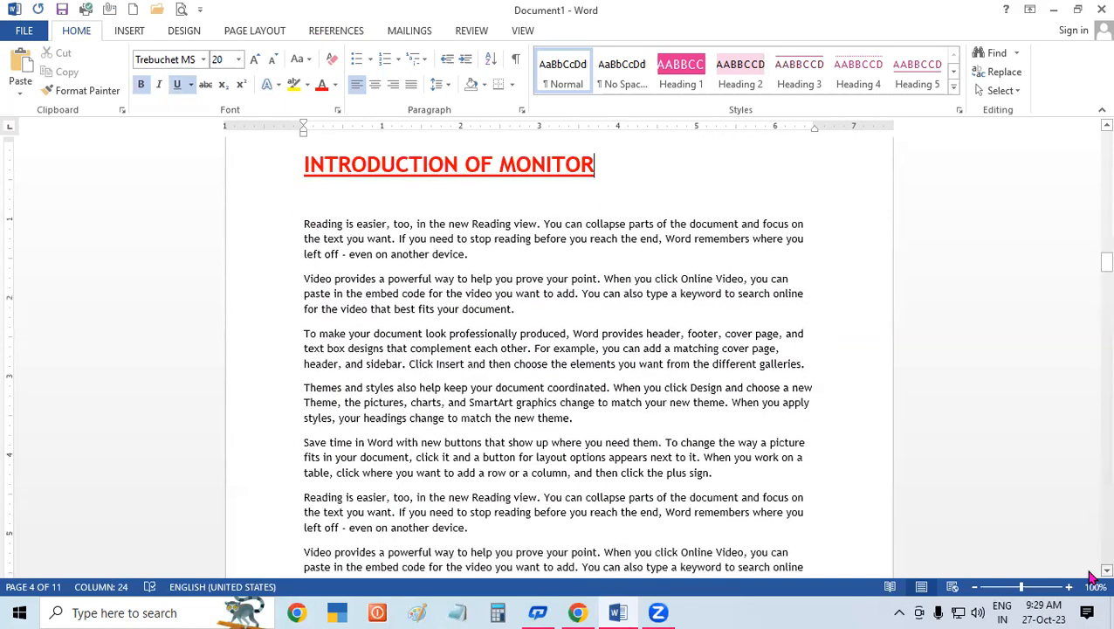
pyautogui.scroll(-10, 1091, 576)
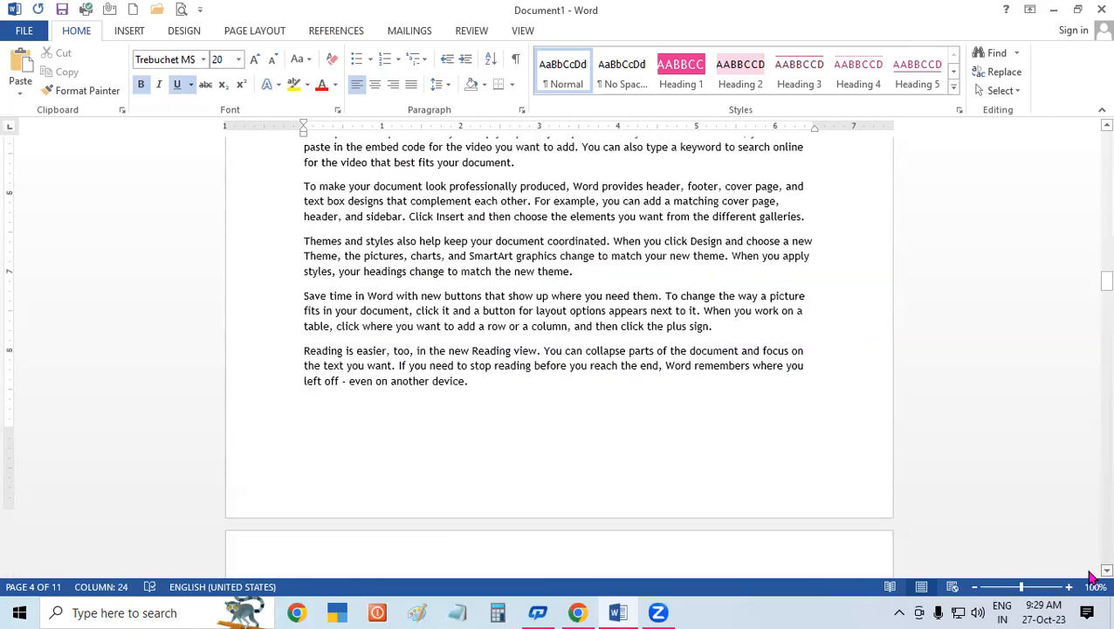
pyautogui.scroll(-3, 1092, 576)
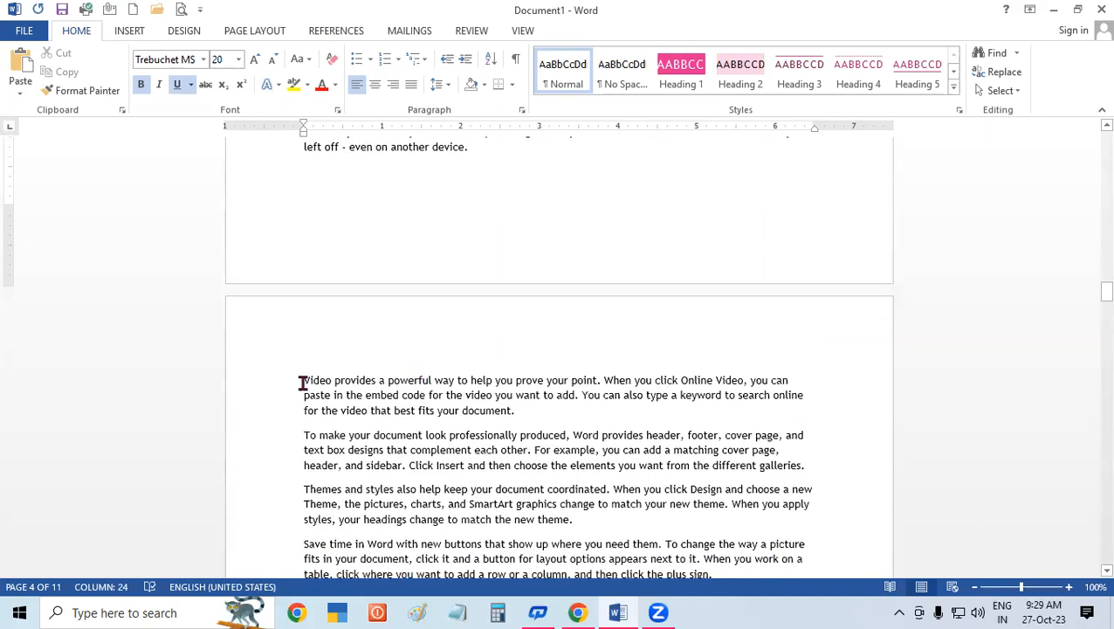
pyautogui.click(299, 373)
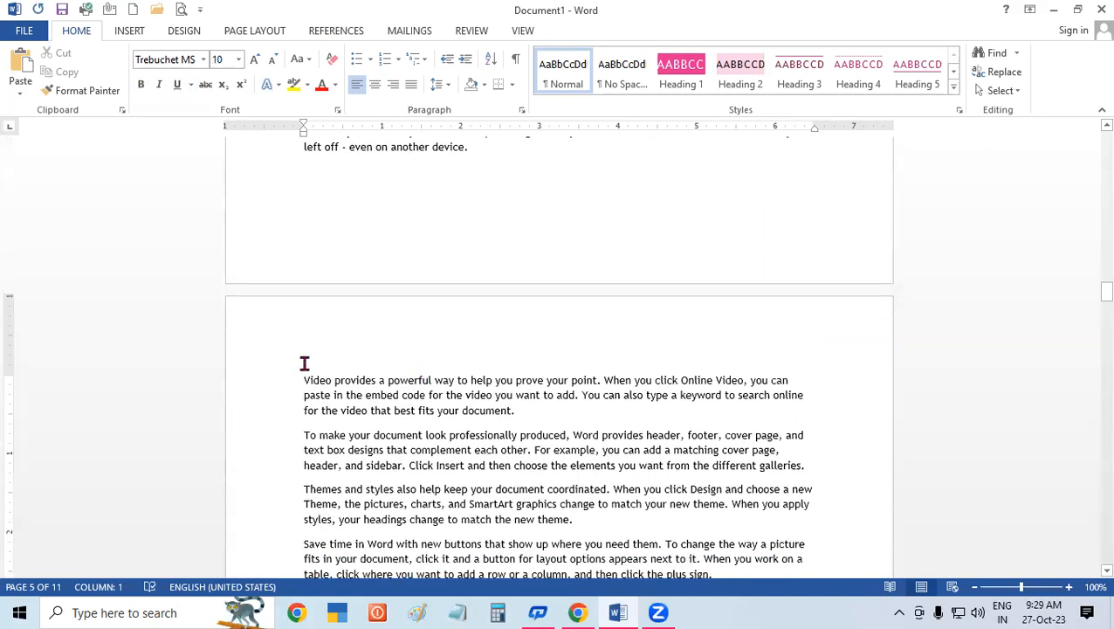
pyautogui.press('Return')
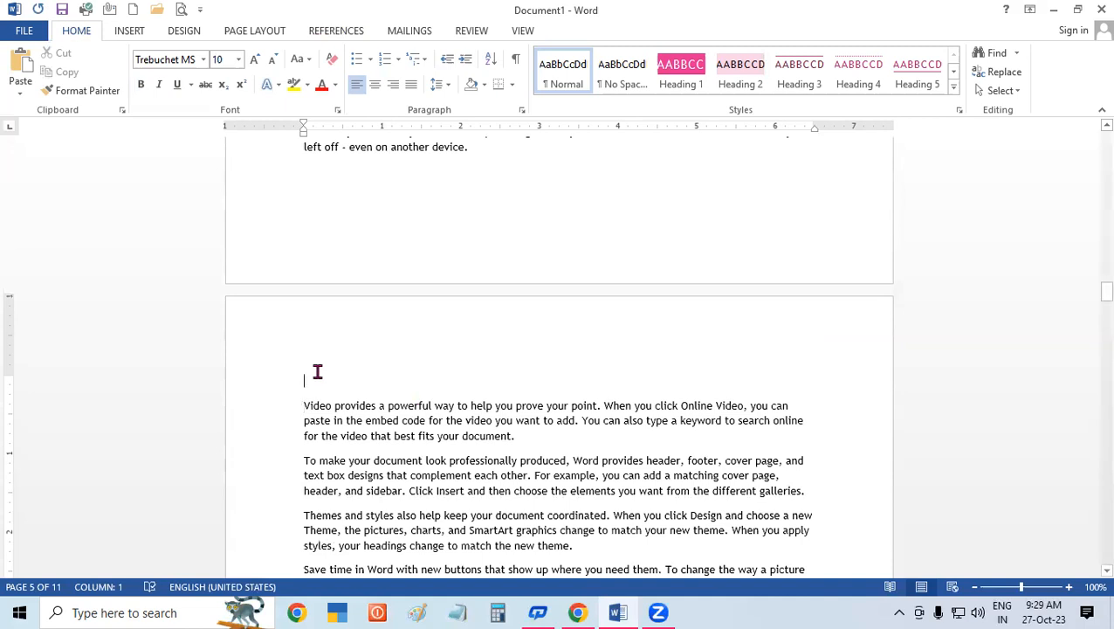
pyautogui.write('INTRODUCTION OF COMPUTER')
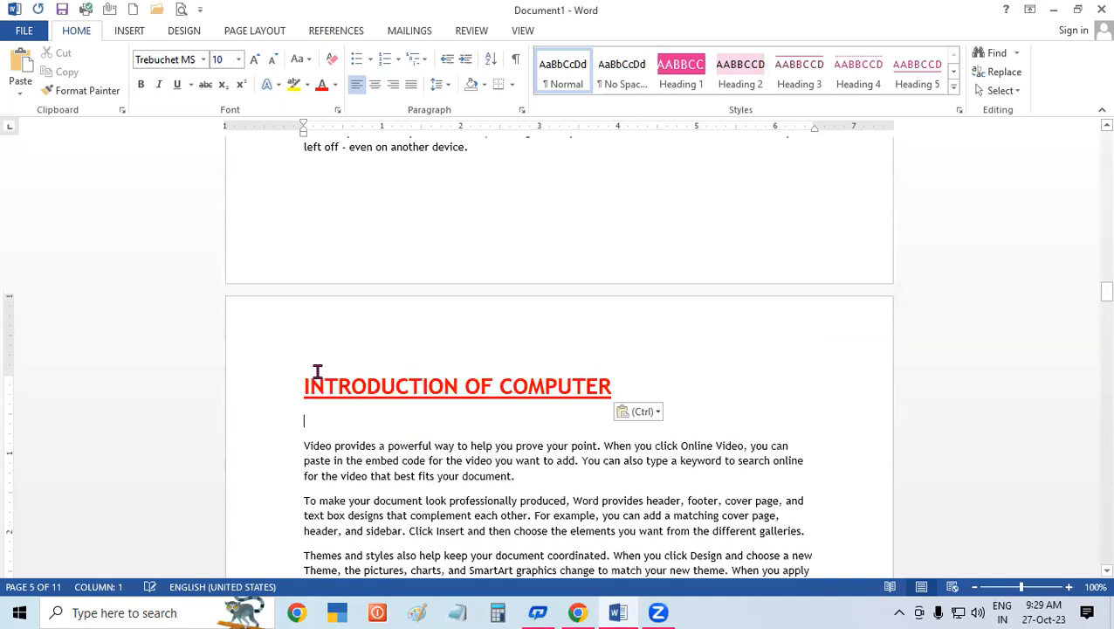
# - Change the pasted page 5 heading to INTRODUCTION OF MOUSE
pyautogui.click(641, 375)
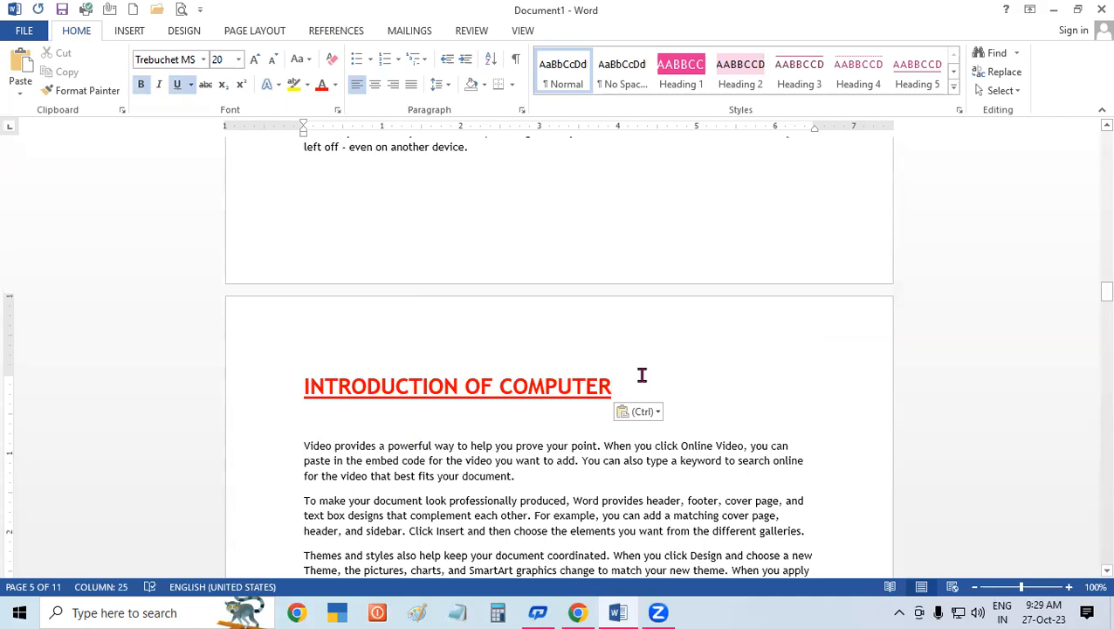
pyautogui.press('BackSpace')
pyautogui.press('BackSpace')
pyautogui.press('BackSpace')
pyautogui.press('BackSpace')
pyautogui.press('BackSpace')
pyautogui.press('BackSpace')
pyautogui.press('BackSpace')
pyautogui.press('BackSpace')
pyautogui.write('MOUSE')
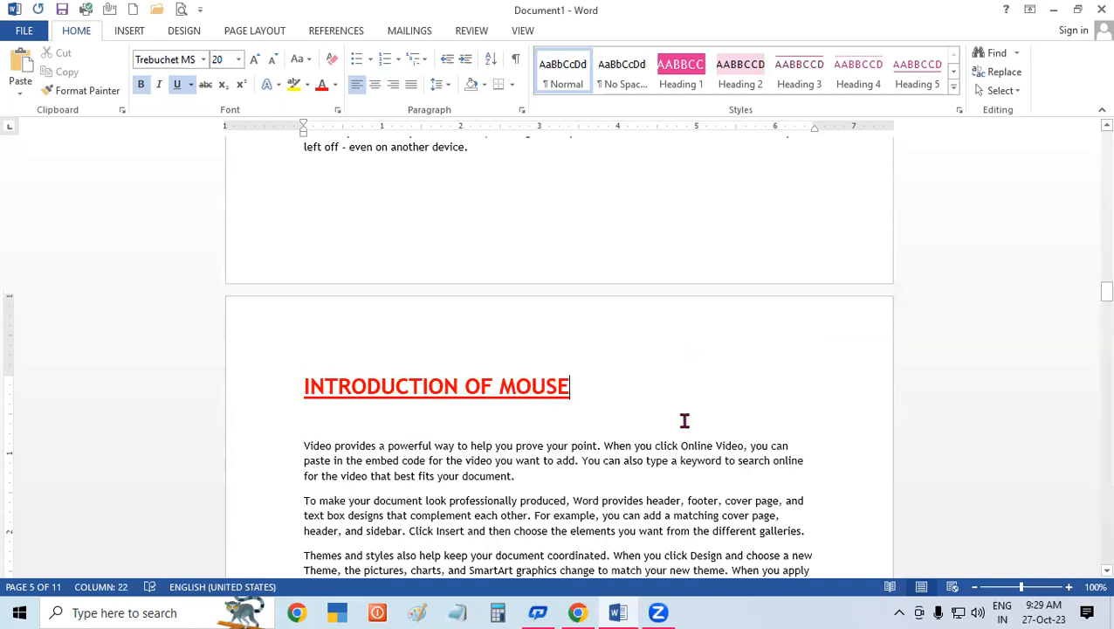
pyautogui.click(659, 445)
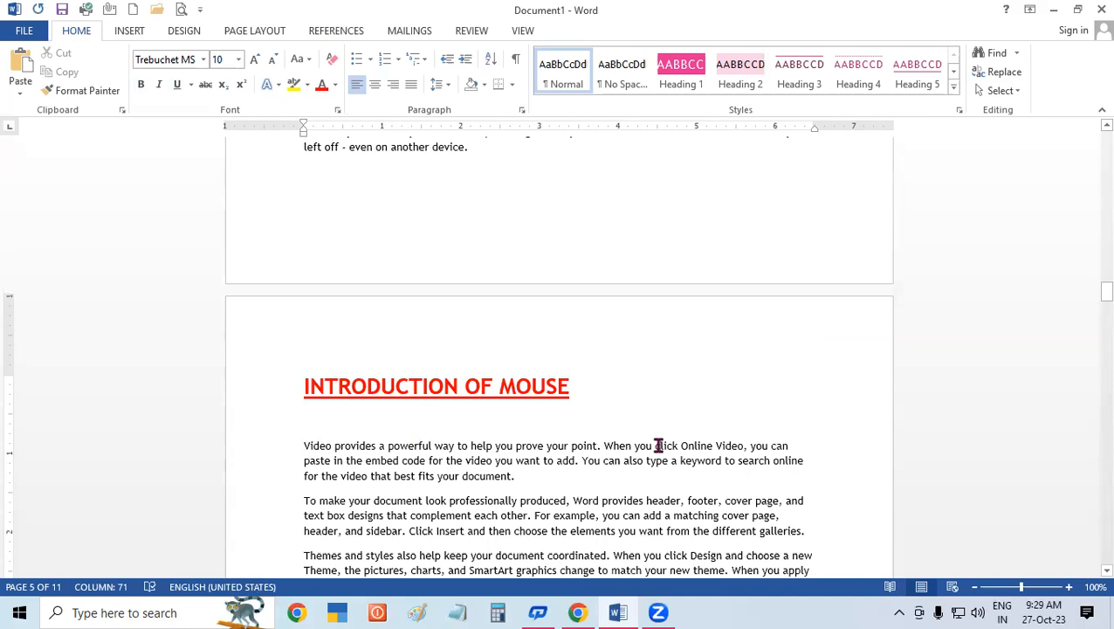
# - Mark the page 1 heading INTRODUCTION OF COMPUTER as a Level 1 entry for the table of contents
pyautogui.hotkey('ctrl', 'Home')
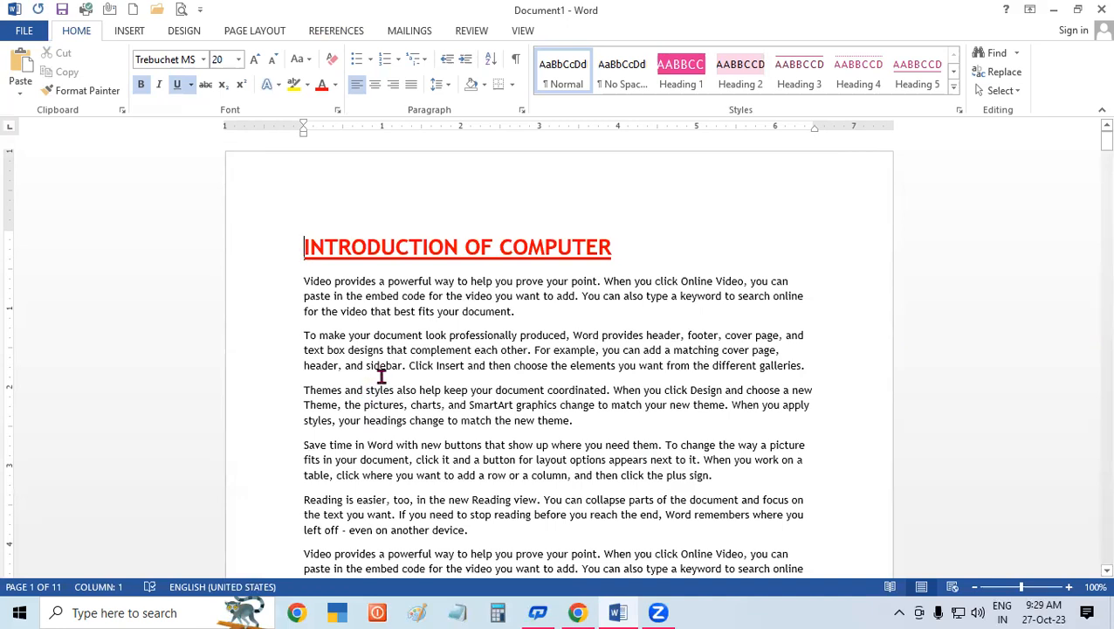
pyautogui.press('Down')
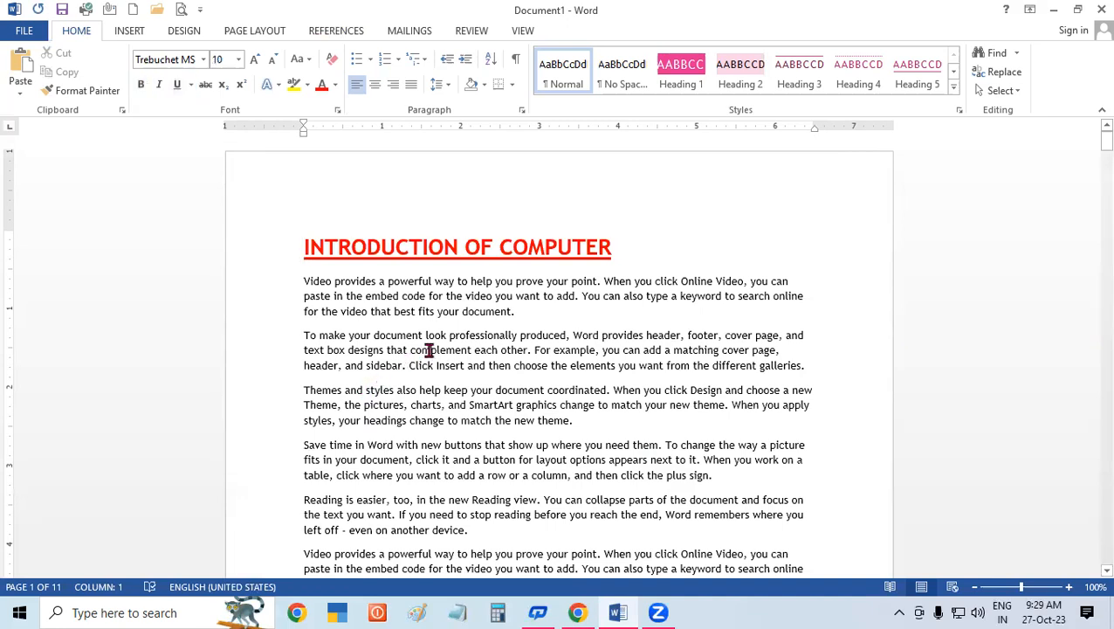
pyautogui.moveTo(300, 247); pyautogui.dragTo(618, 245)
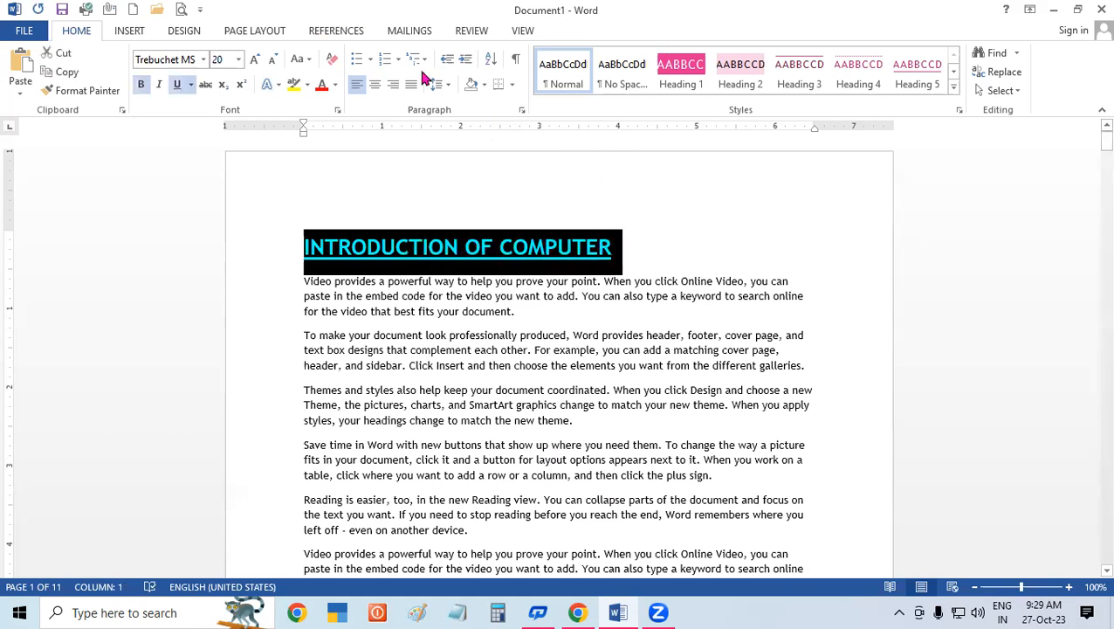
pyautogui.click(340, 33)
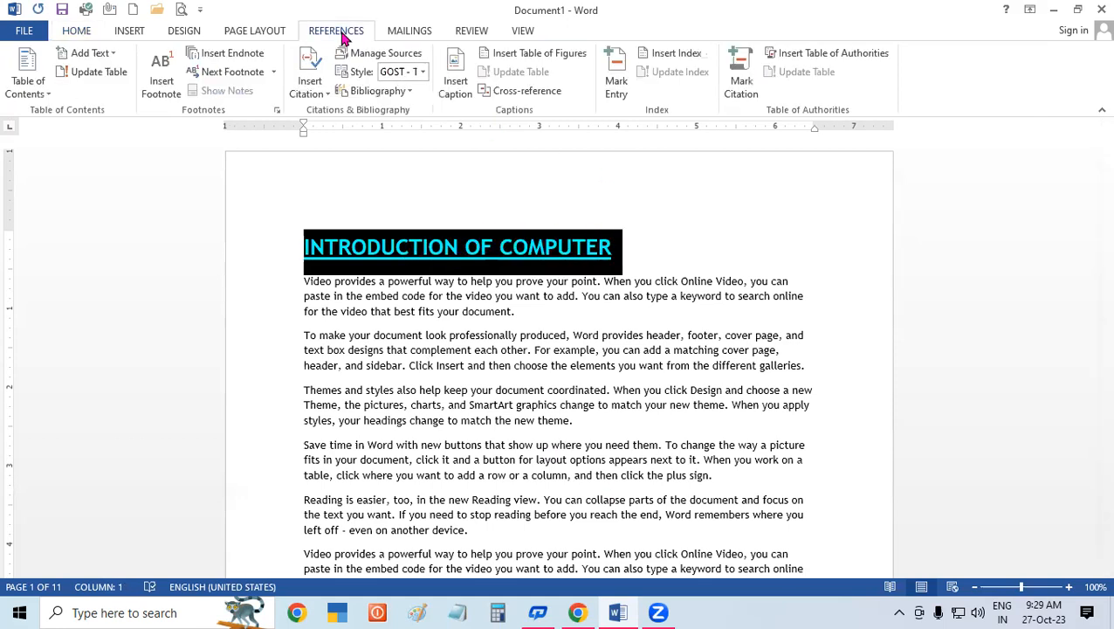
pyautogui.click(105, 54)
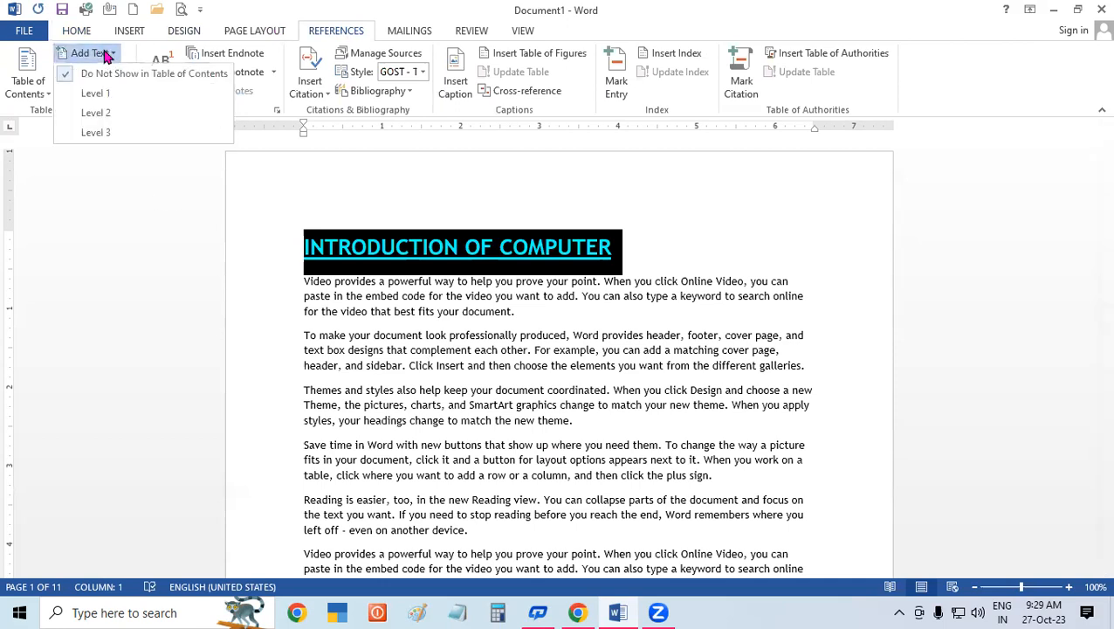
pyautogui.click(112, 105)
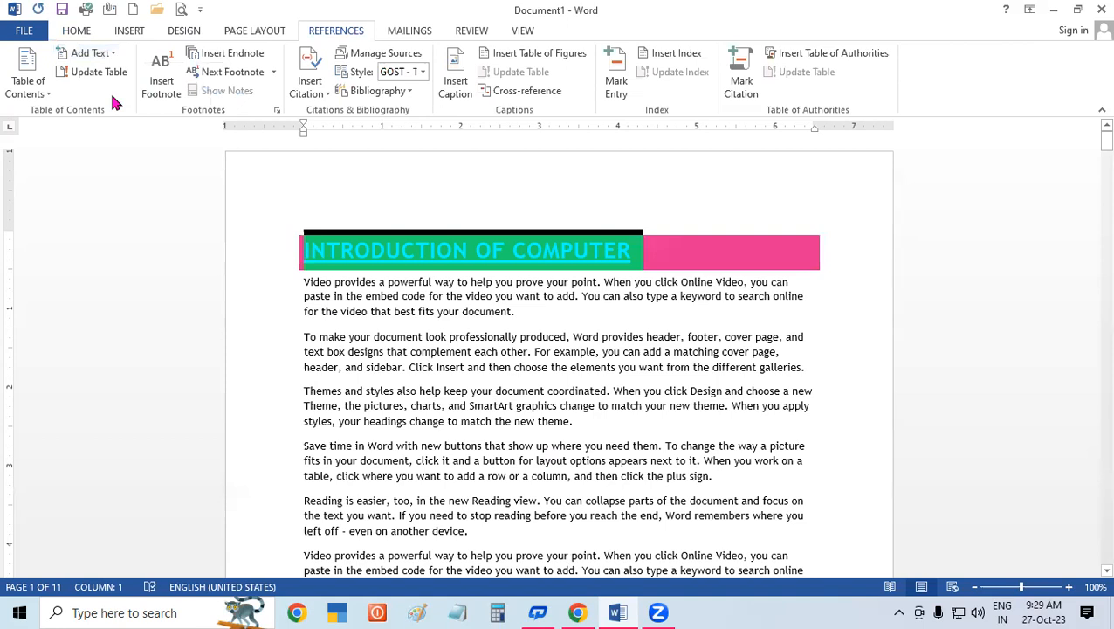
pyautogui.click(456, 318)
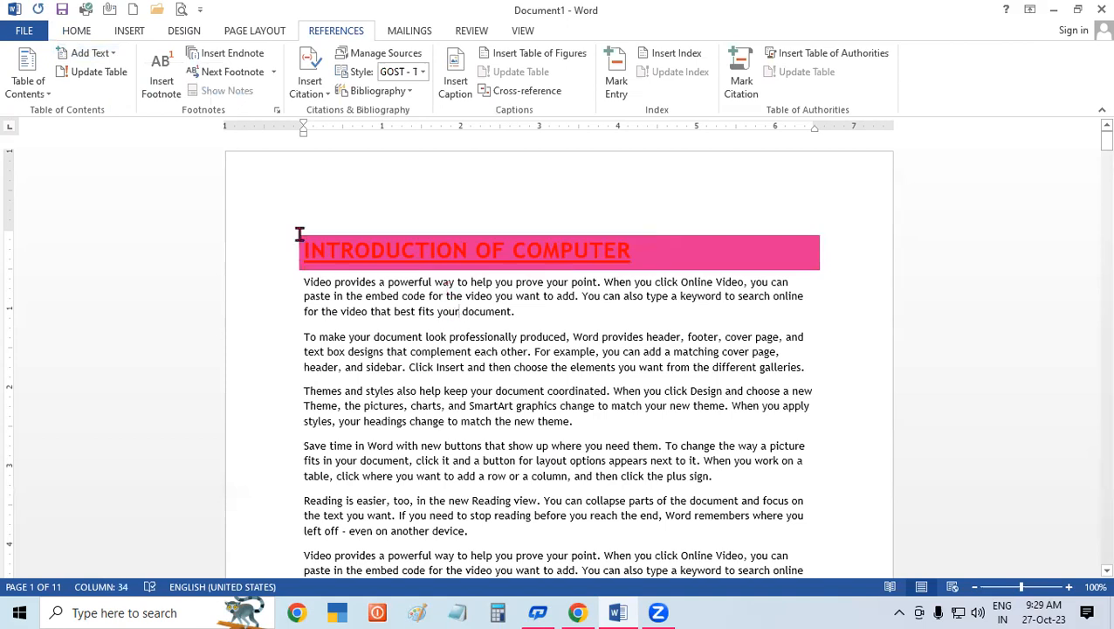
# - Set the font colour of the page 1 heading to white
pyautogui.moveTo(305, 249); pyautogui.dragTo(641, 252)
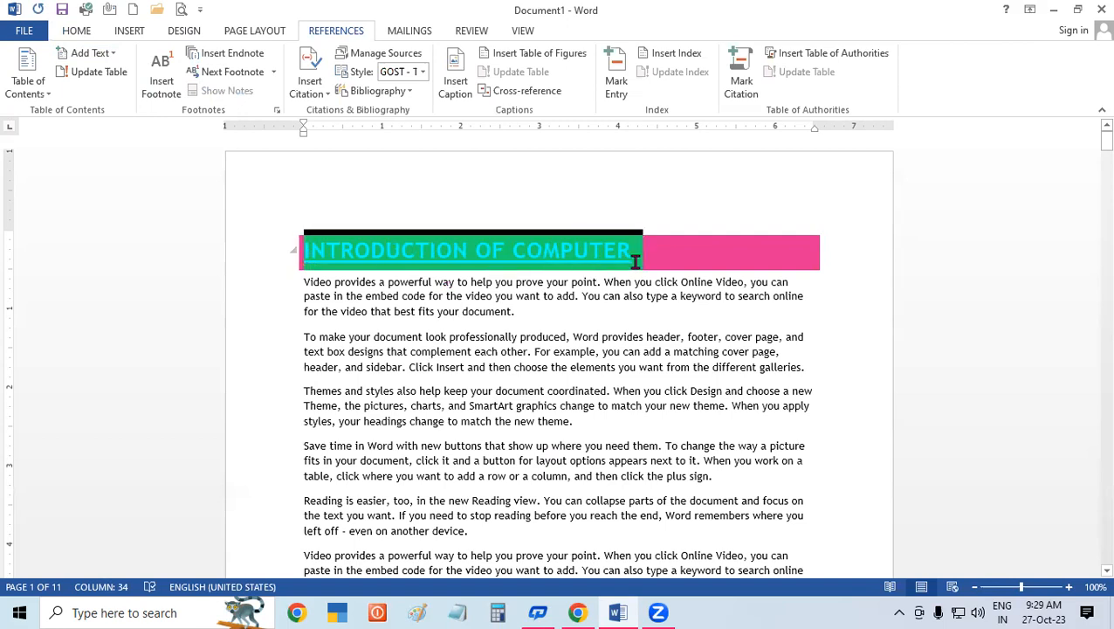
pyautogui.click(77, 32)
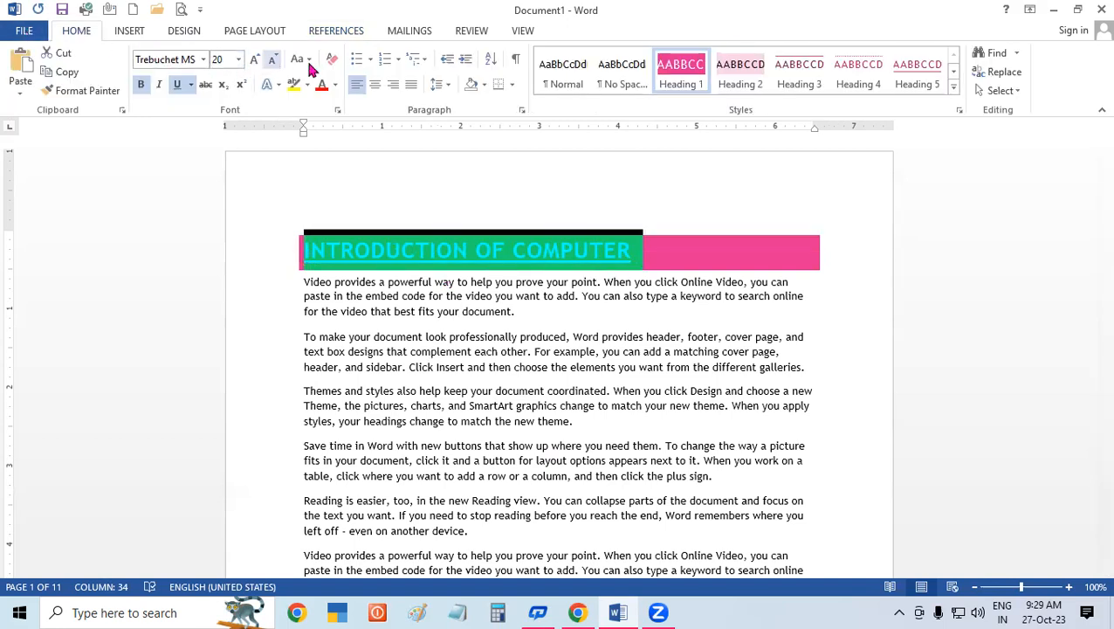
pyautogui.click(334, 84)
pyautogui.click(323, 140)
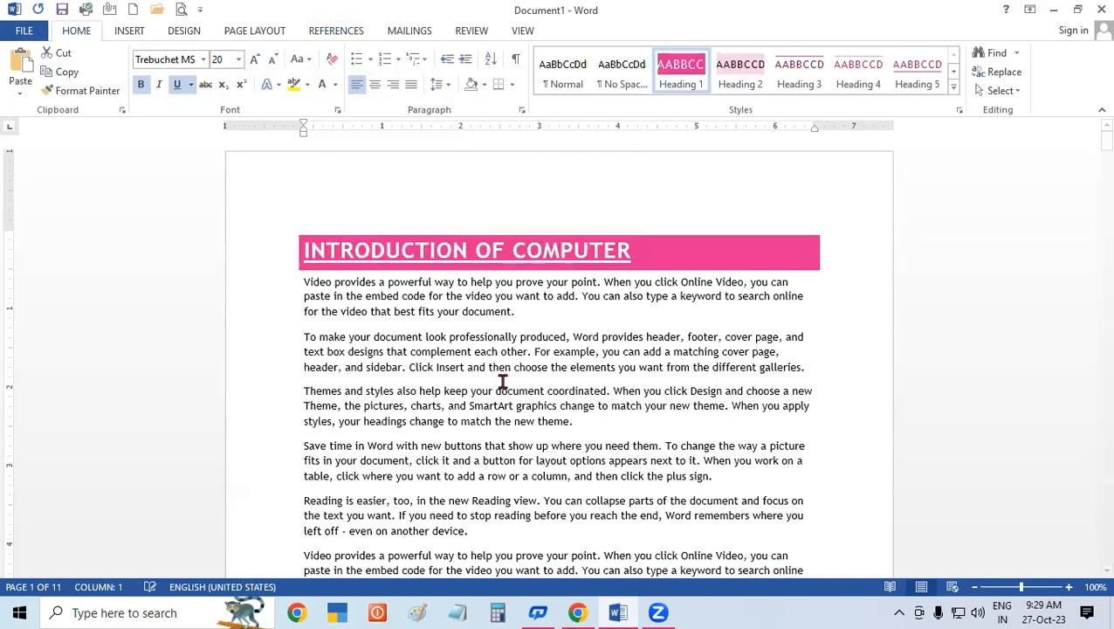
pyautogui.click(512, 390)
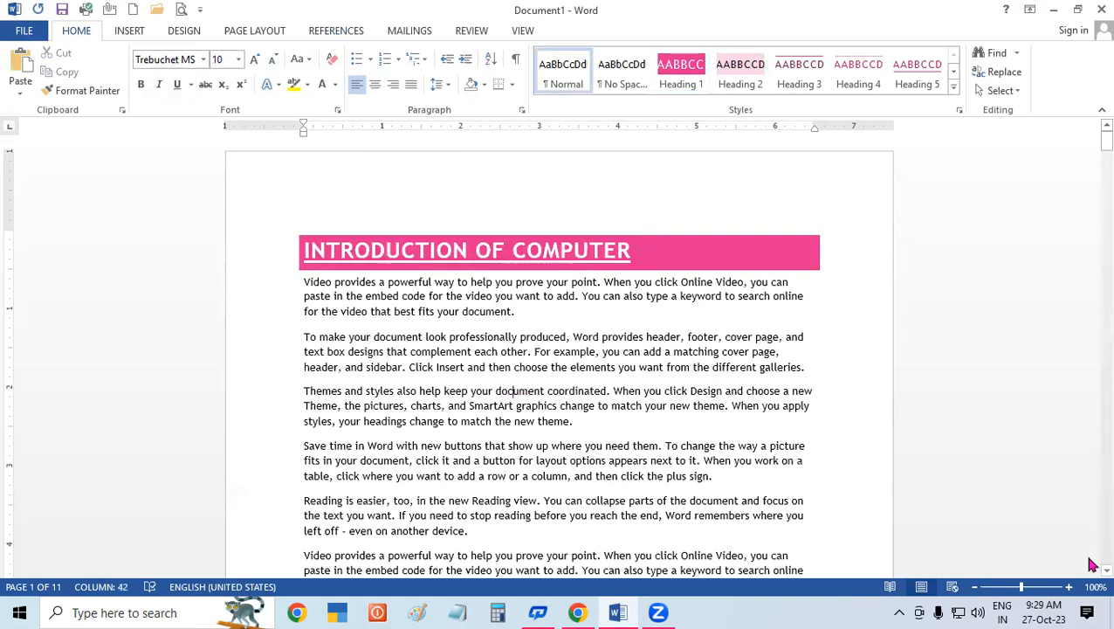
# - Mark the page 2 heading INTRODUCTION TO OPERATING SYSTEM as a Level 2 entry for the table of contents
pyautogui.scroll(-1, 1090, 572)
pyautogui.scroll(-14, 1090, 572)
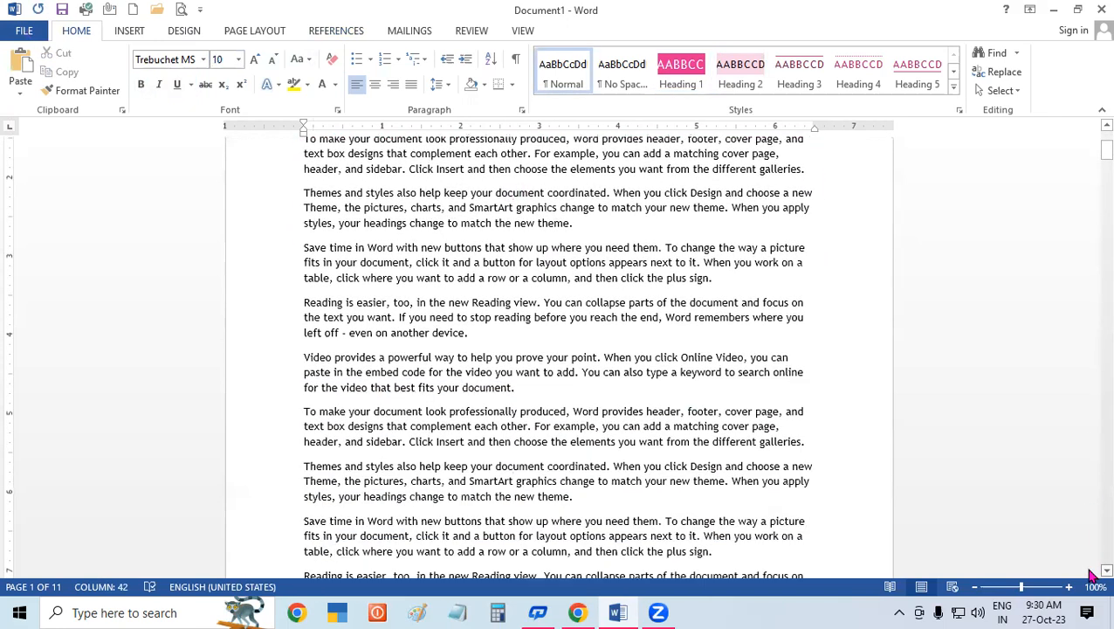
pyautogui.scroll(-7, 1091, 573)
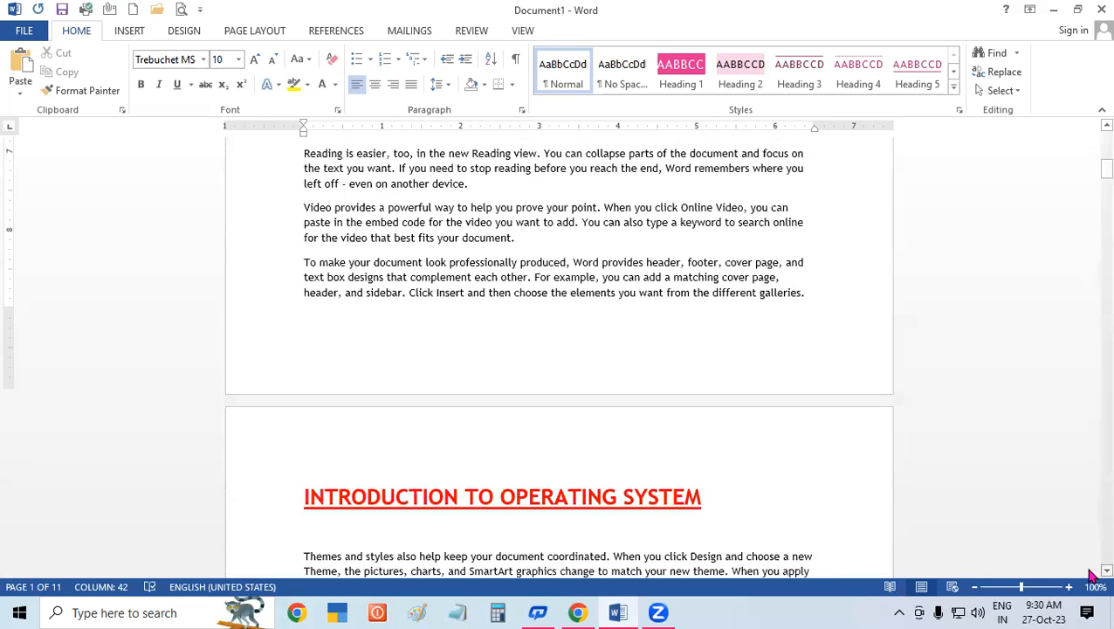
pyautogui.moveTo(300, 382); pyautogui.dragTo(702, 401)
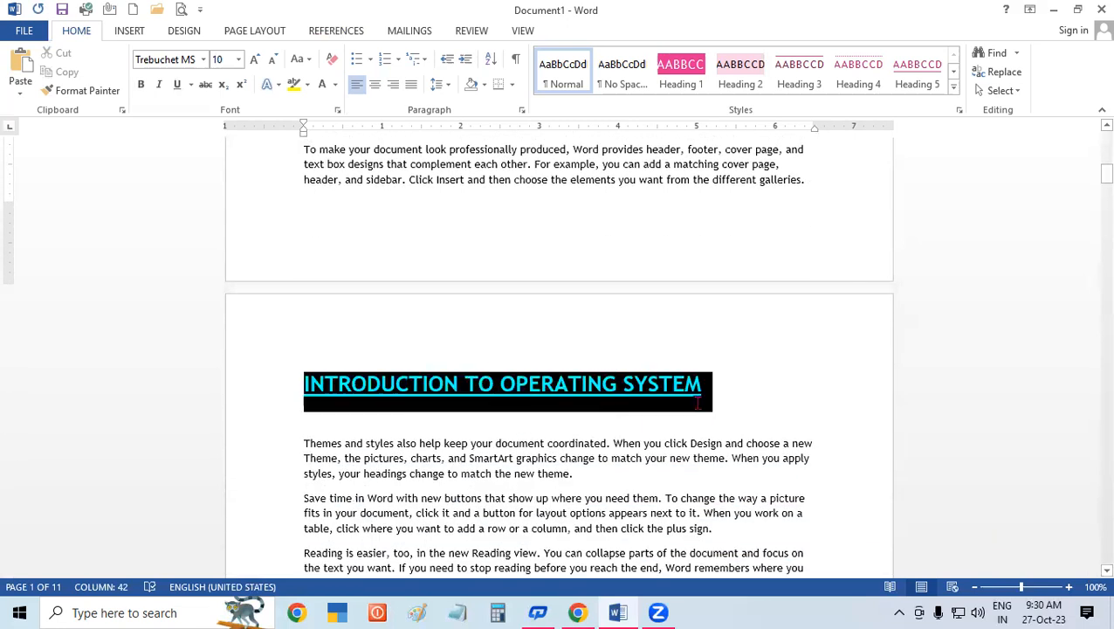
pyautogui.click(329, 31)
pyautogui.click(93, 53)
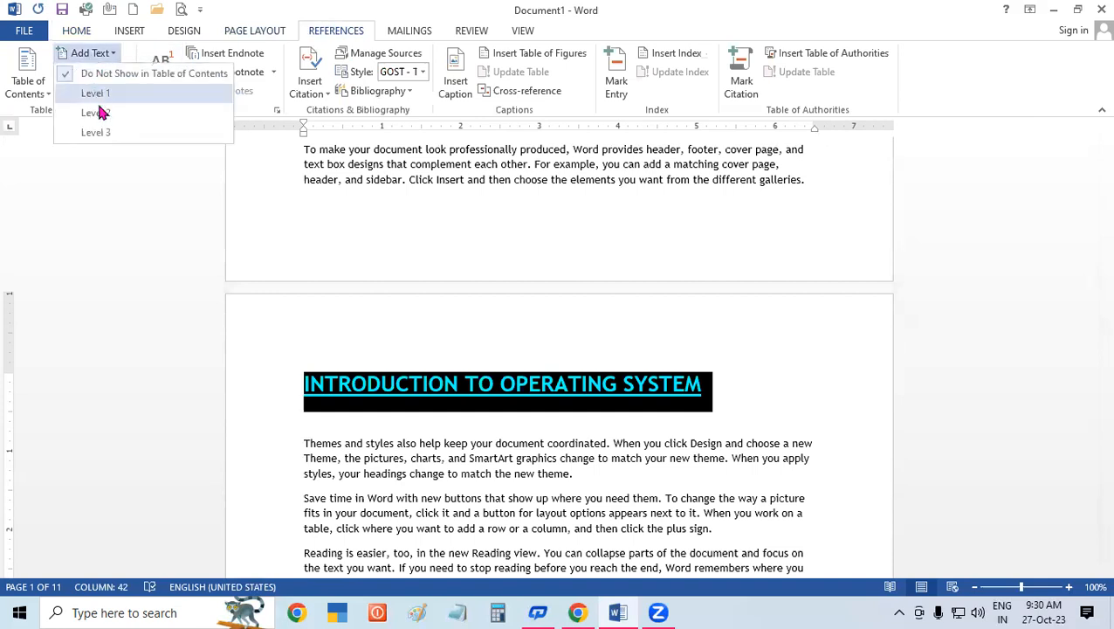
pyautogui.click(100, 112)
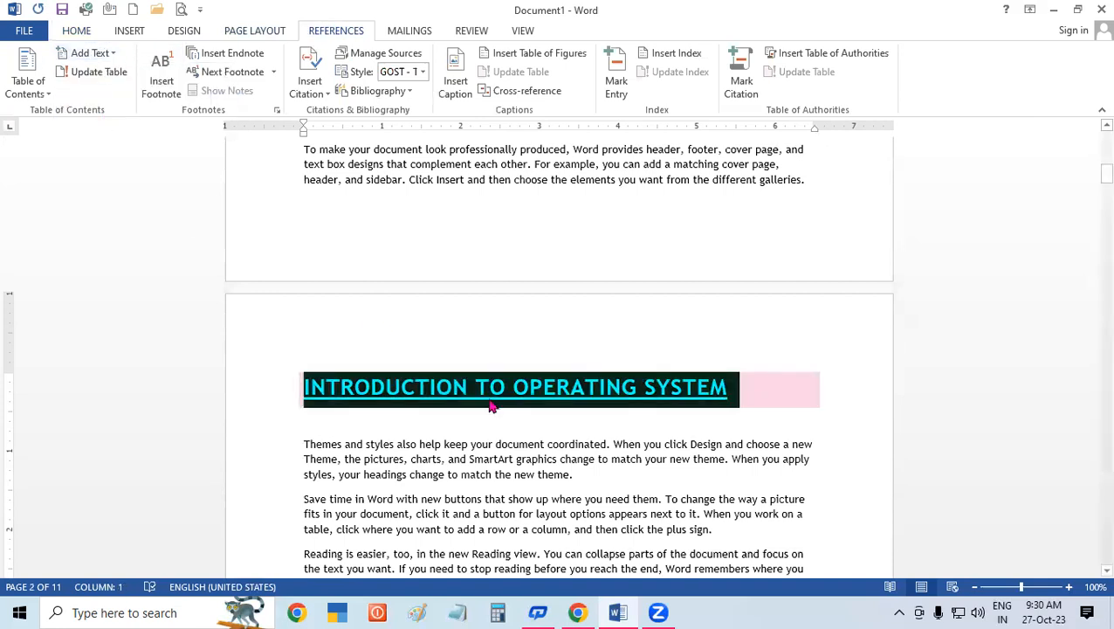
pyautogui.click(547, 443)
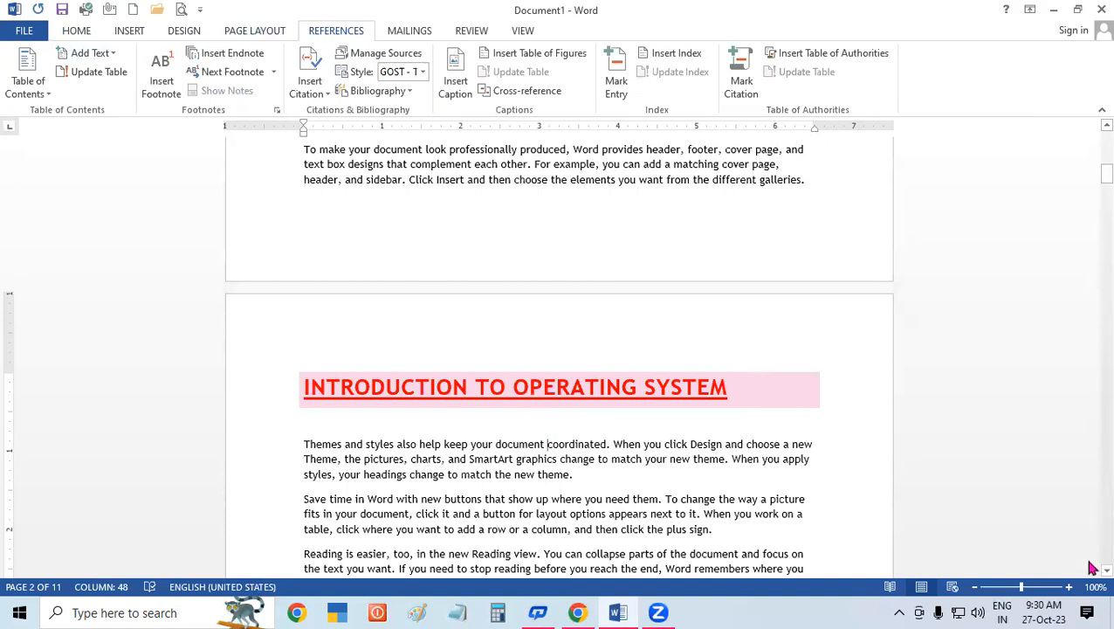
# - Mark the page 3 heading INTRODUCTION OF COMPUTER MEMORY as a Level 3 entry for the table of contents
pyautogui.scroll(-4, 1089, 568)
pyautogui.scroll(-10, 1090, 574)
pyautogui.scroll(-6, 1089, 575)
pyautogui.doubleClick(282, 333)
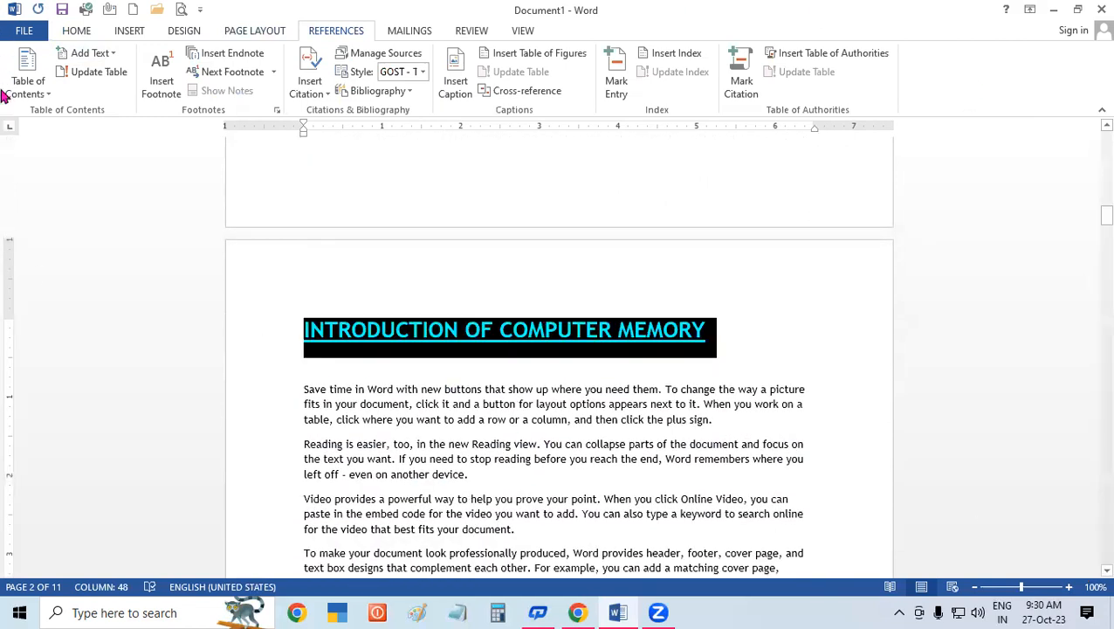
pyautogui.click(91, 53)
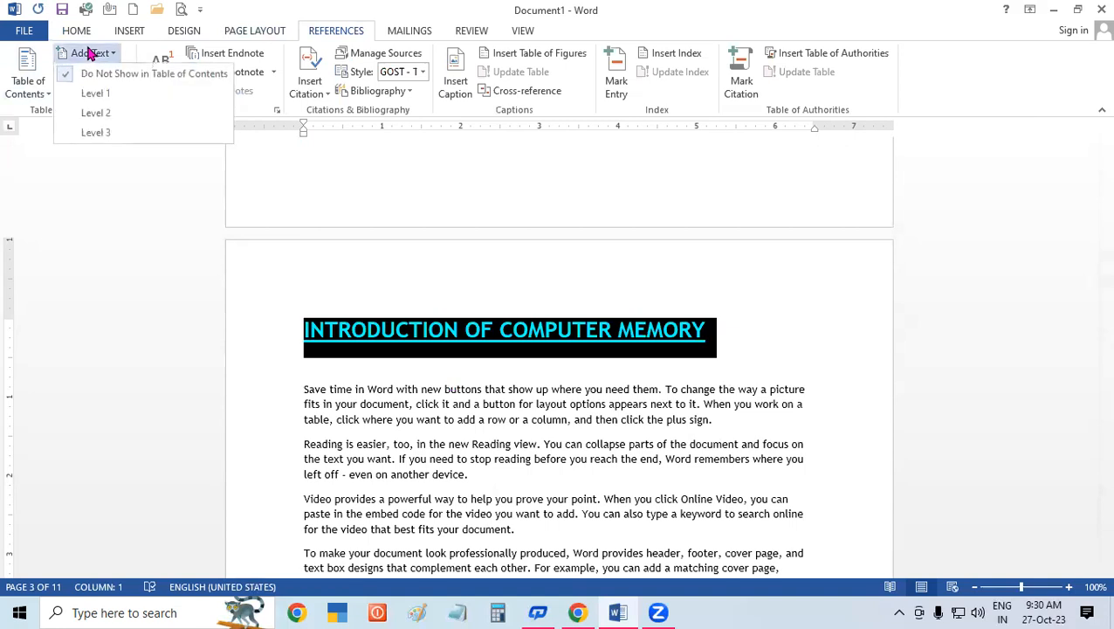
pyautogui.click(121, 132)
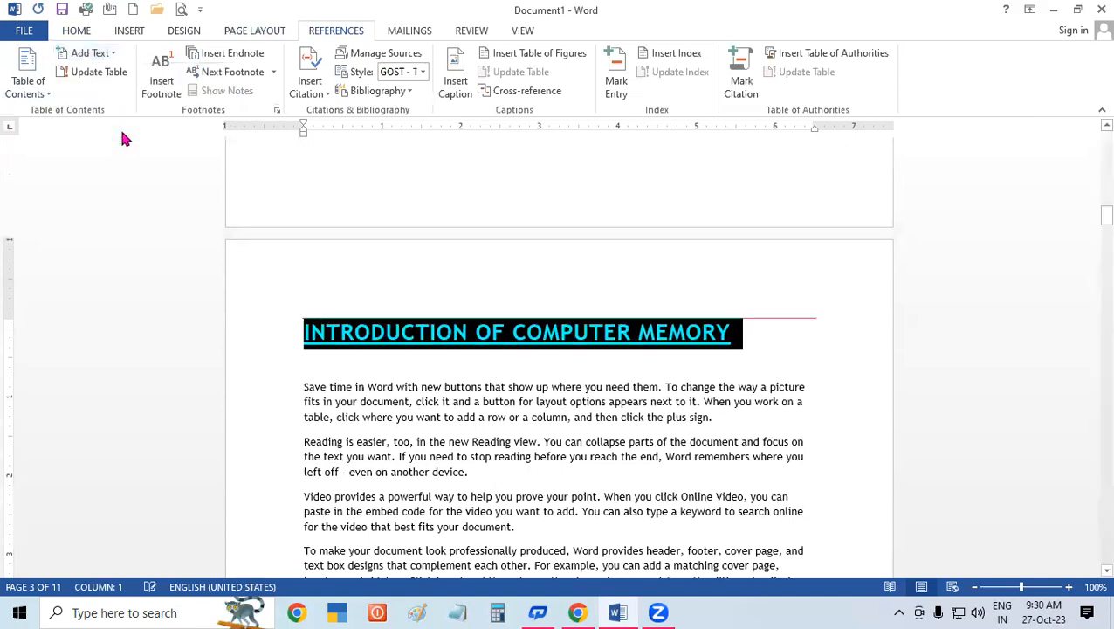
pyautogui.click(792, 443)
# - Mark the page 4 heading INTRODUCTION OF MONITOR as a Level 1 entry for the table of contents
pyautogui.scroll(-5, 1091, 572)
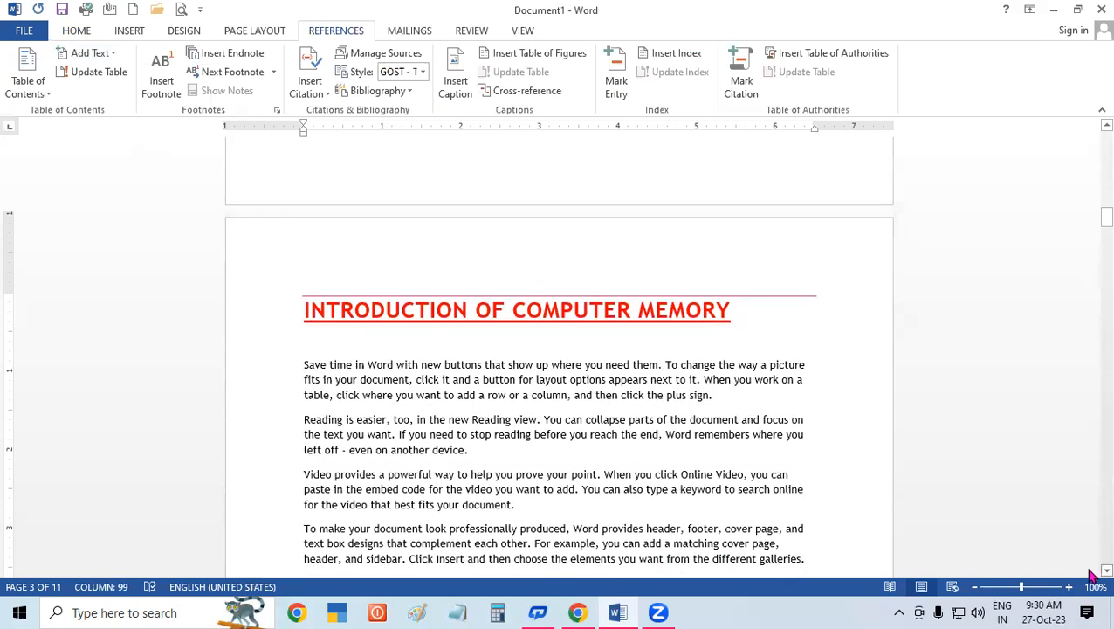
pyautogui.scroll(-9, 1091, 575)
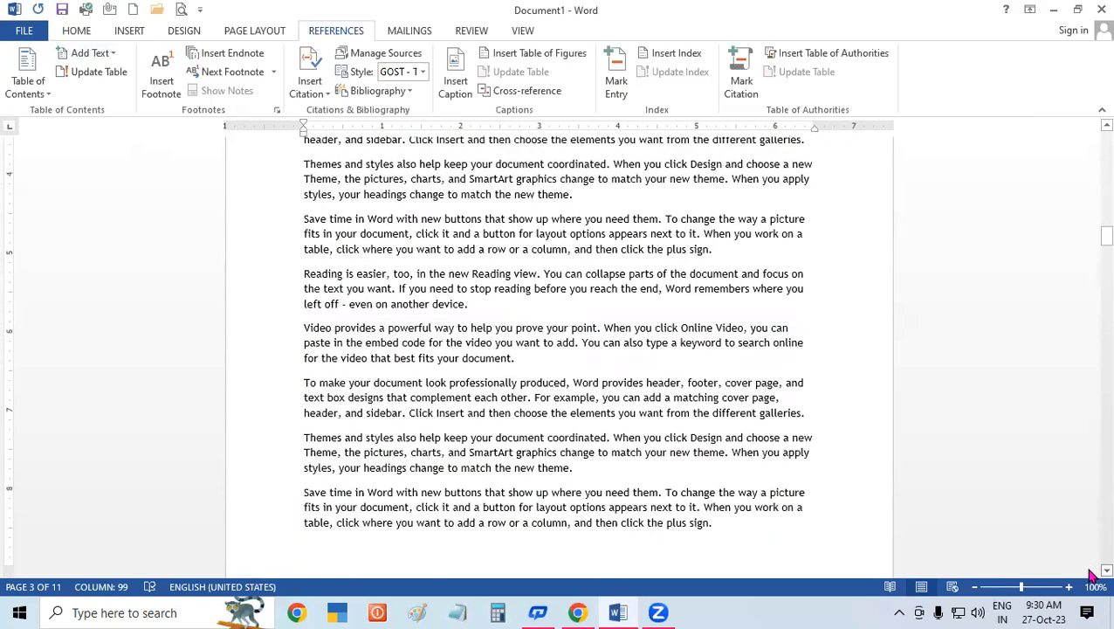
pyautogui.scroll(-3, 1091, 574)
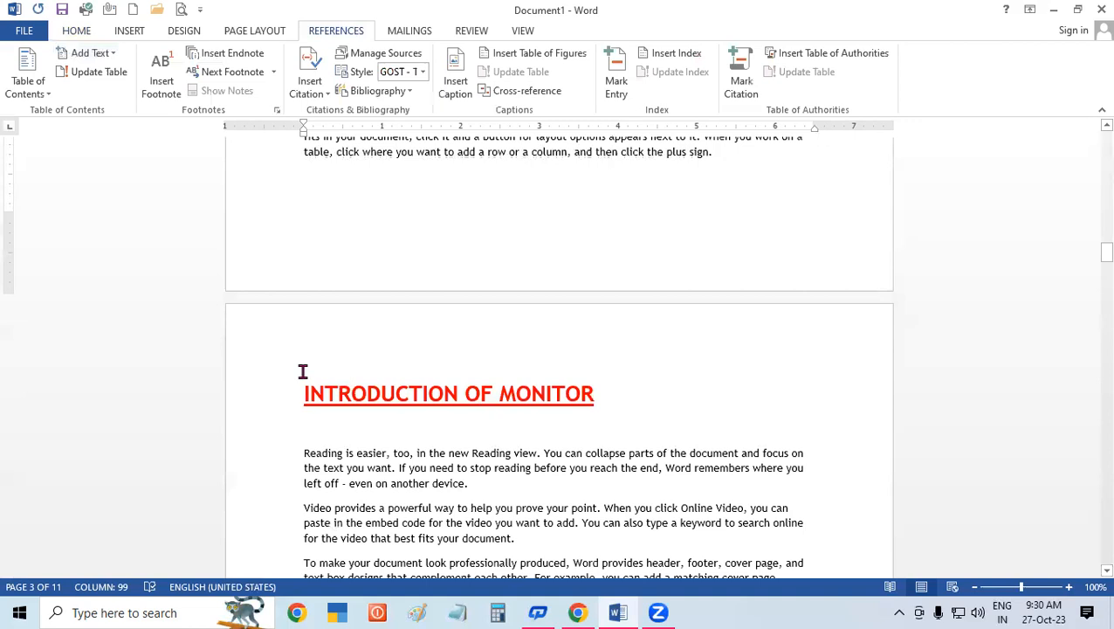
pyautogui.click(288, 398)
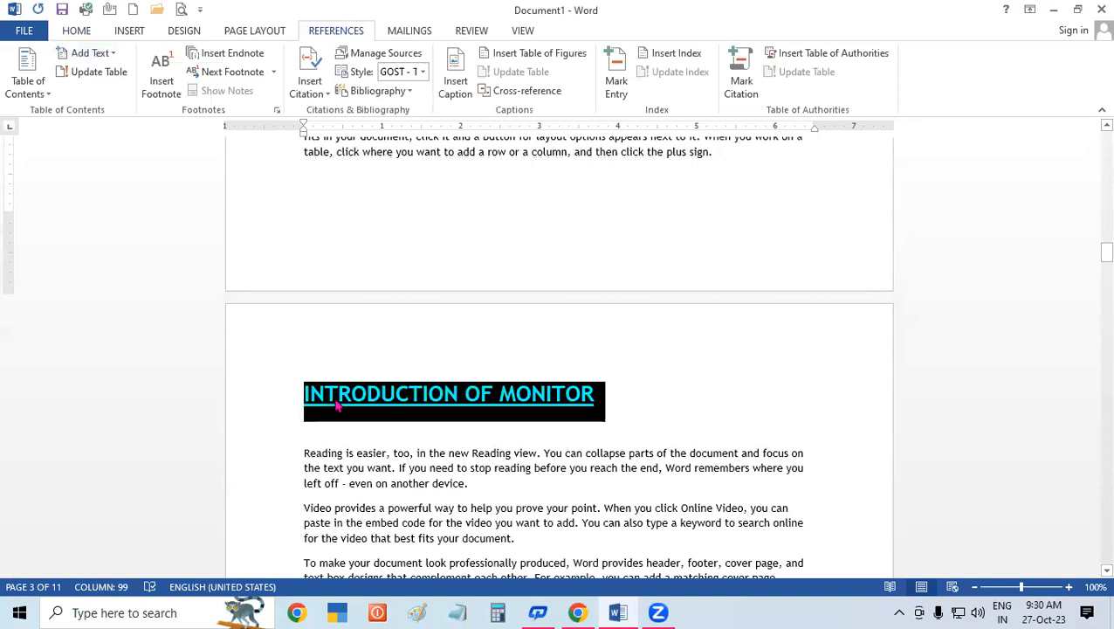
pyautogui.click(91, 52)
pyautogui.click(96, 92)
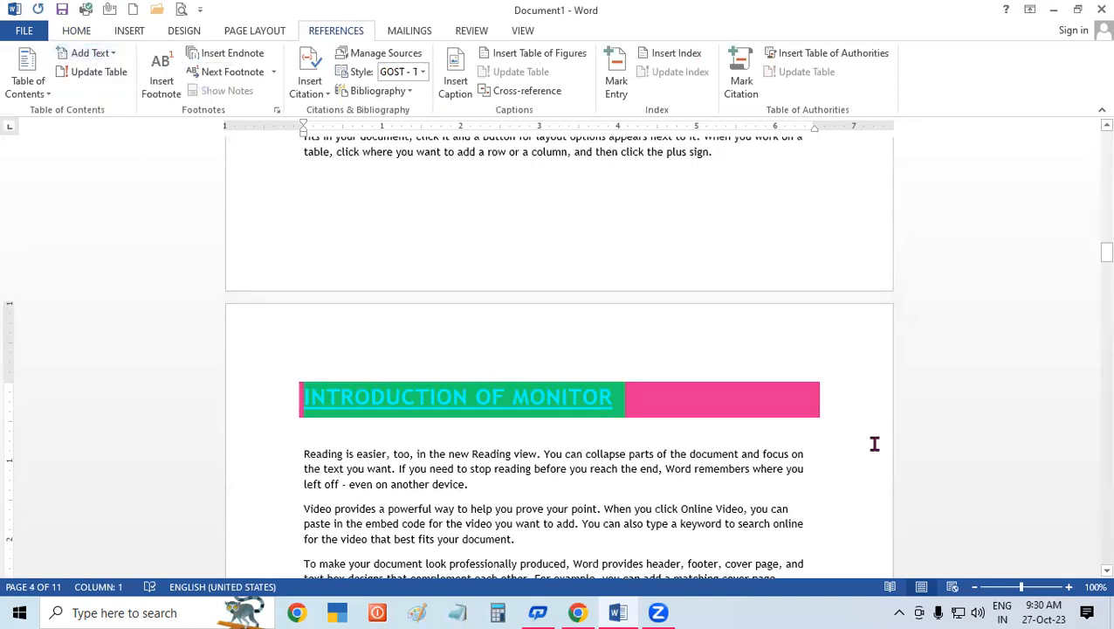
# - Mark the page 5 heading INTRODUCTION OF MOUSE as a Level 2 entry for the table of contents
pyautogui.scroll(-3, 1091, 583)
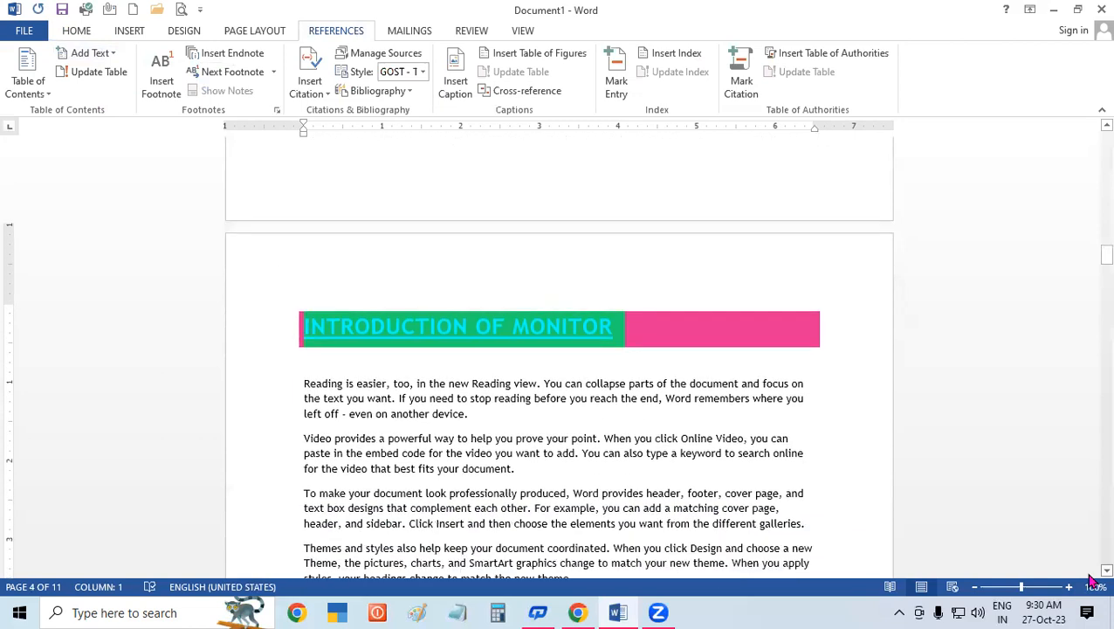
pyautogui.scroll(-6, 1091, 581)
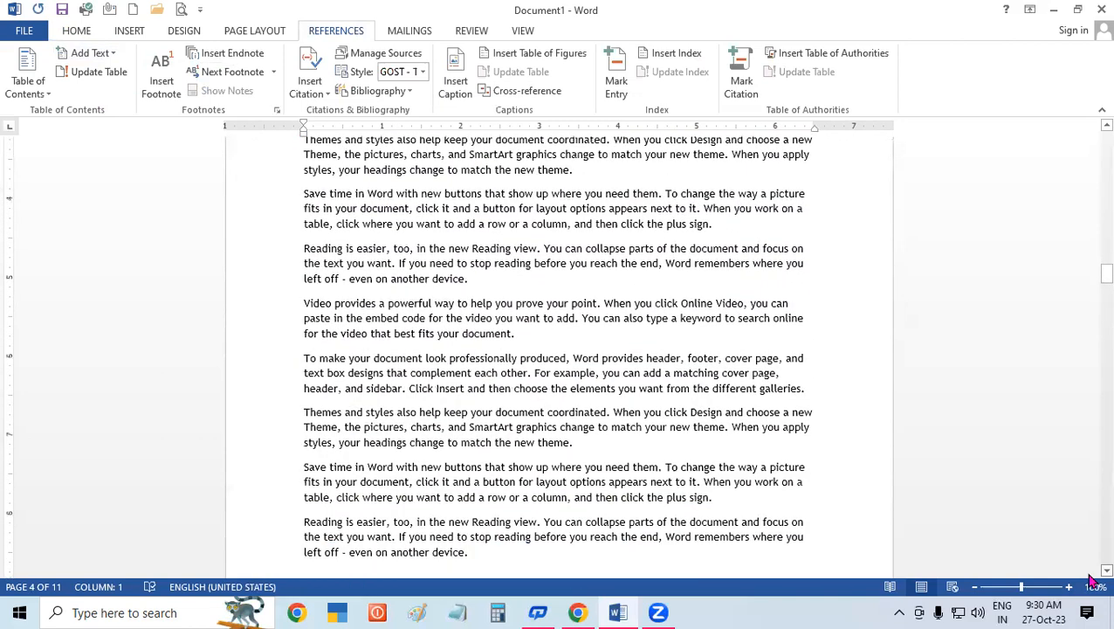
pyautogui.scroll(-4, 1091, 580)
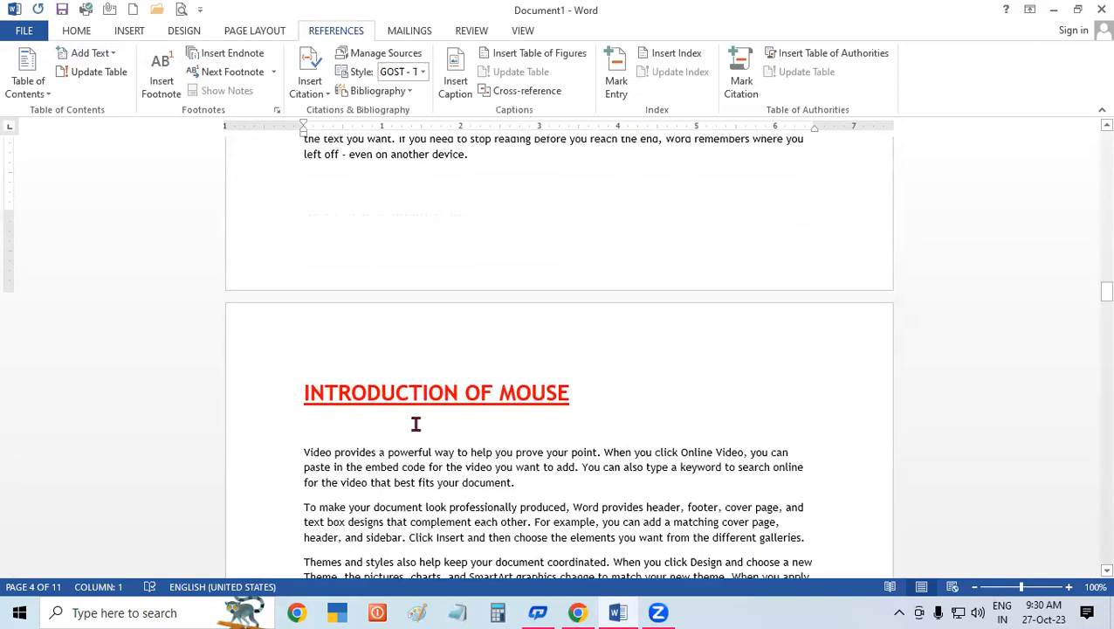
pyautogui.moveTo(297, 391); pyautogui.dragTo(611, 407)
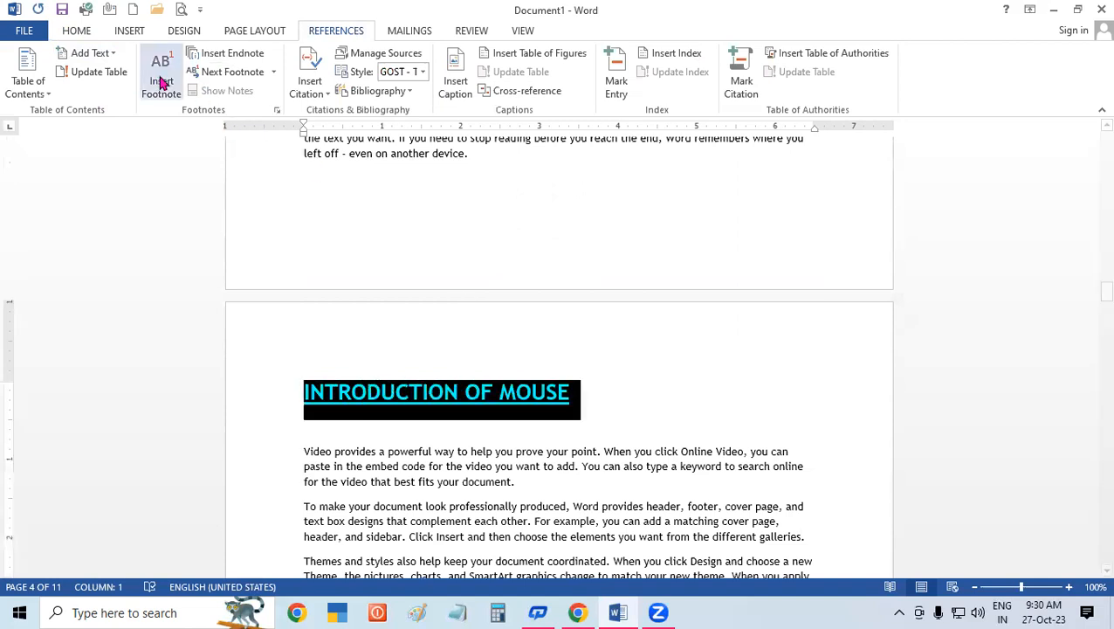
pyautogui.click(92, 53)
pyautogui.click(107, 112)
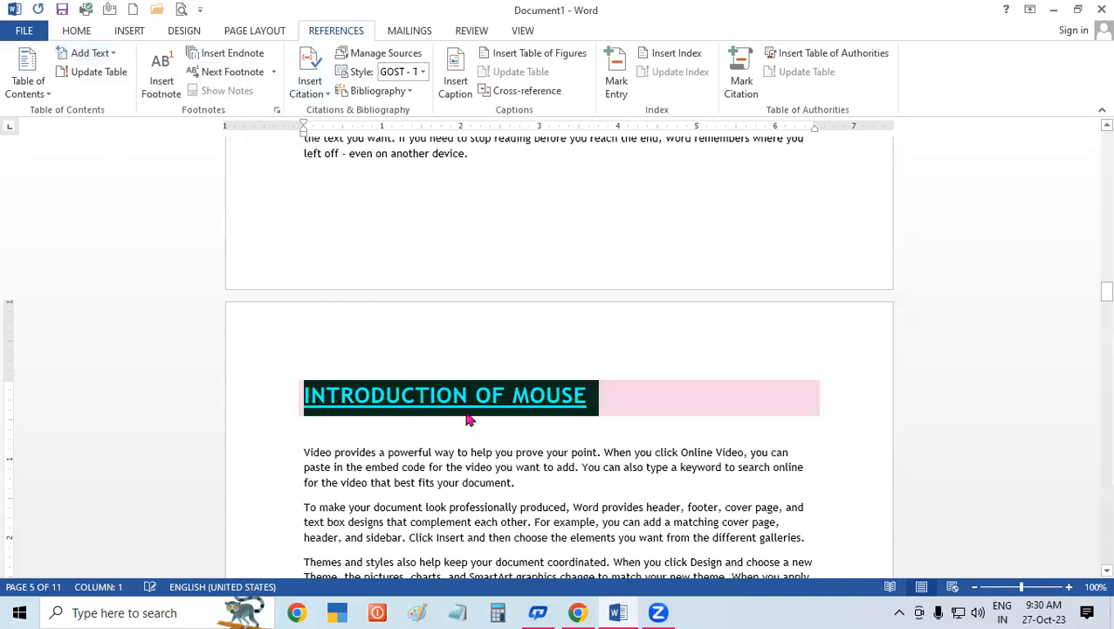
pyautogui.click(549, 452)
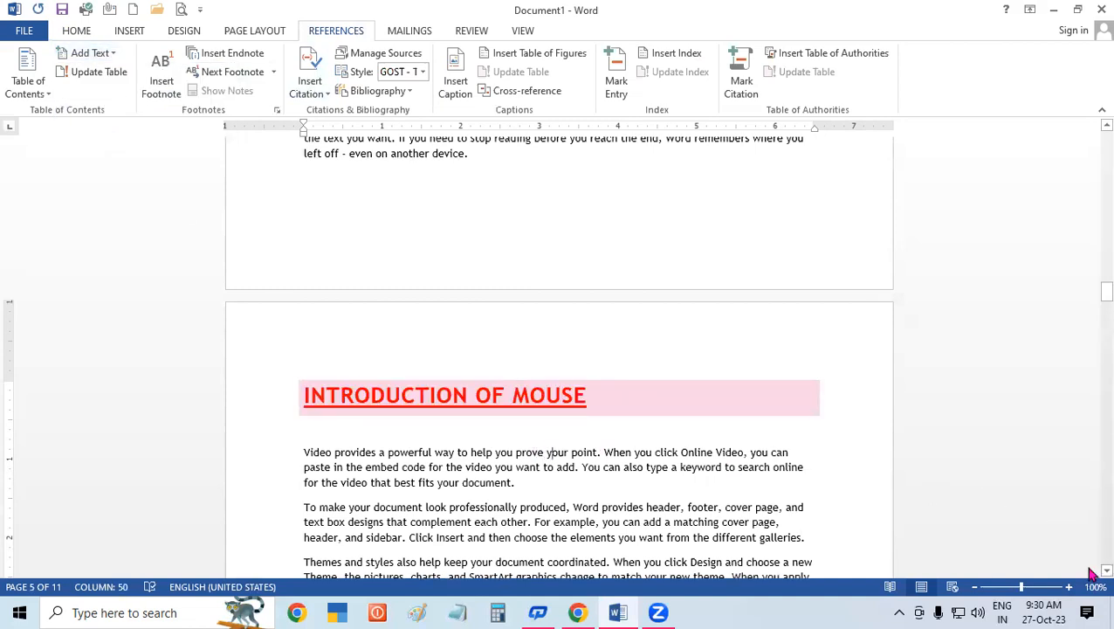
# - Insert a page break before the first heading INTRODUCTION OF COMPUTER to leave a blank page at the document's start
pyautogui.scroll(-6, 1091, 574)
pyautogui.scroll(-10, 1091, 574)
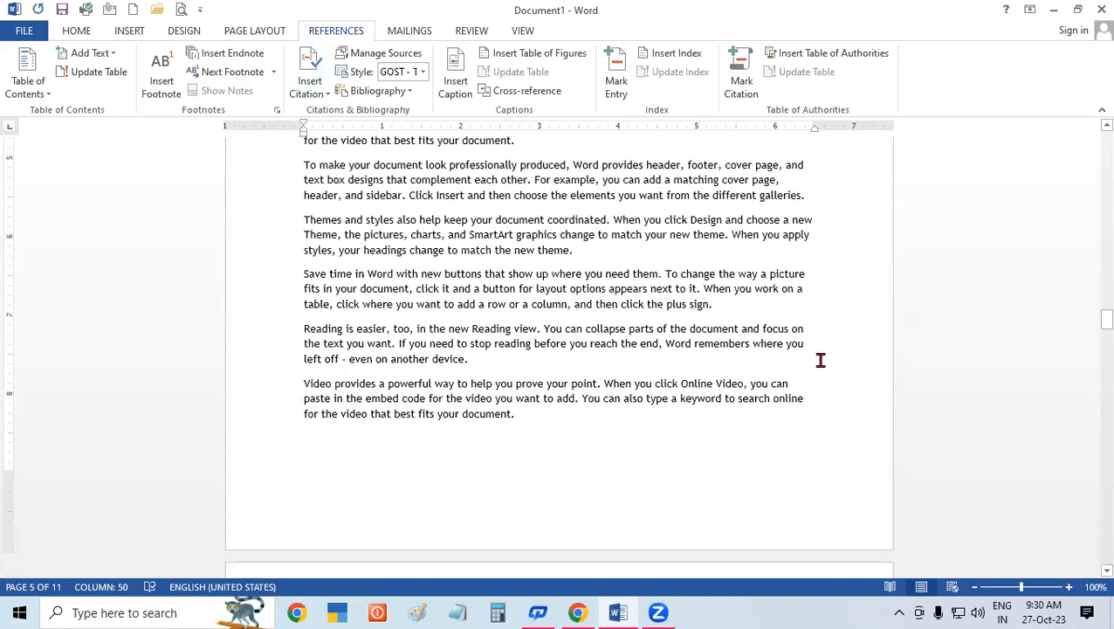
pyautogui.moveTo(1104, 319); pyautogui.dragTo(1096, 136)
pyautogui.click(642, 382)
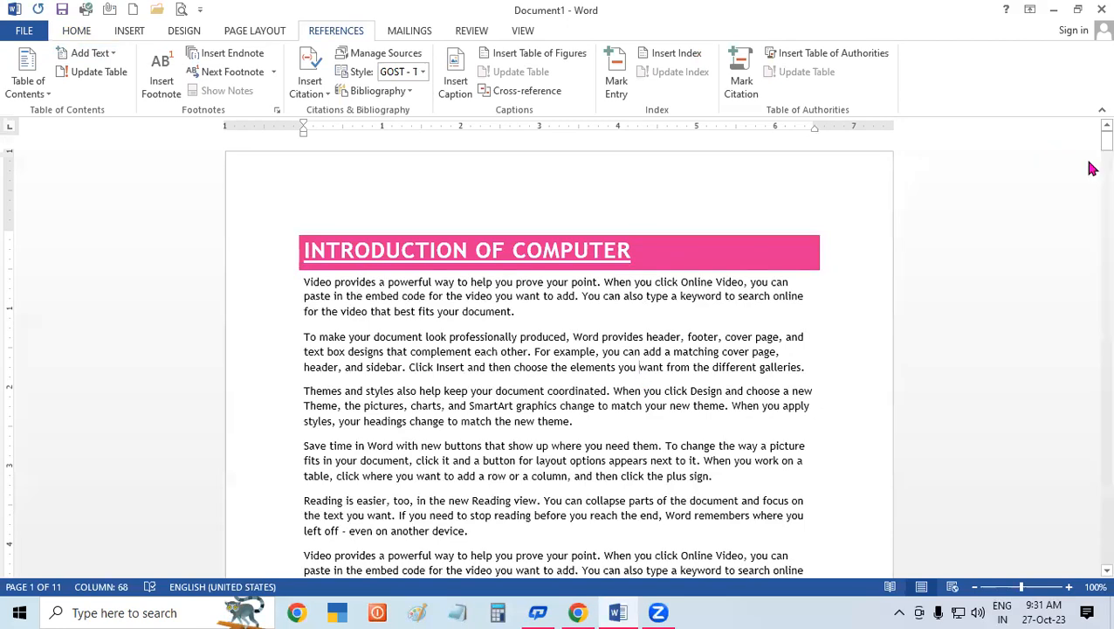
pyautogui.moveTo(1089, 147); pyautogui.dragTo(505, 365)
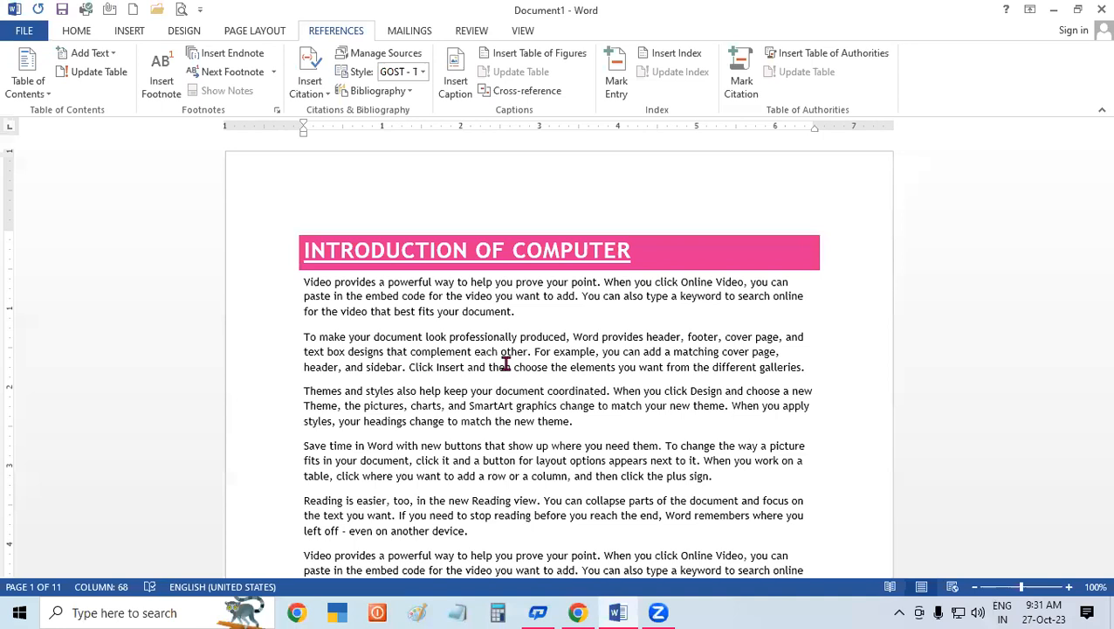
pyautogui.click(305, 249)
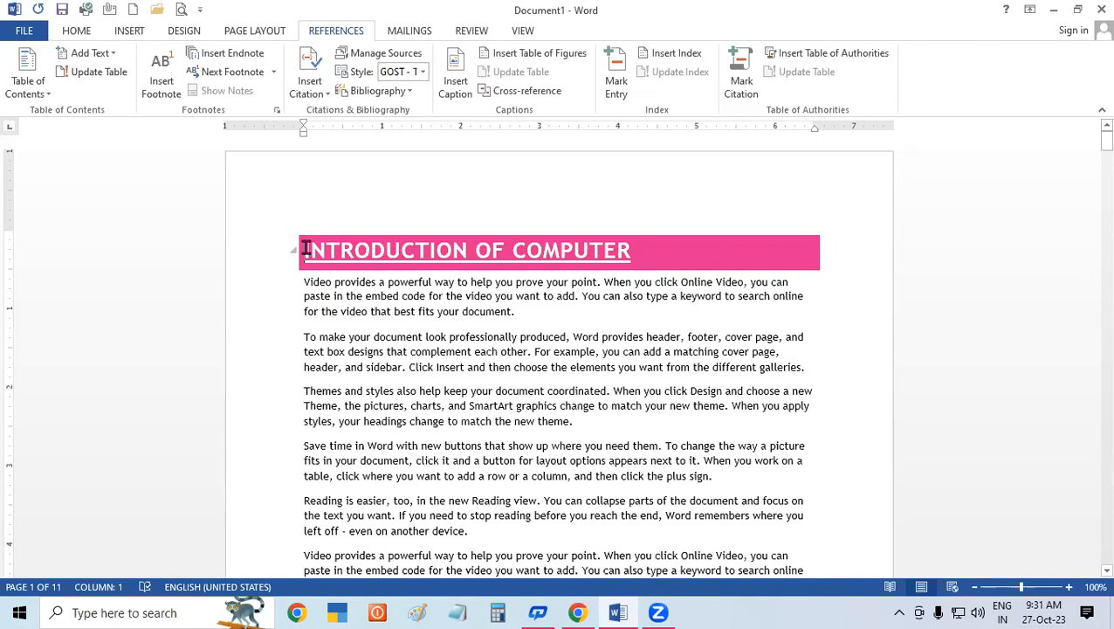
pyautogui.hotkey('ctrl', 'Return')
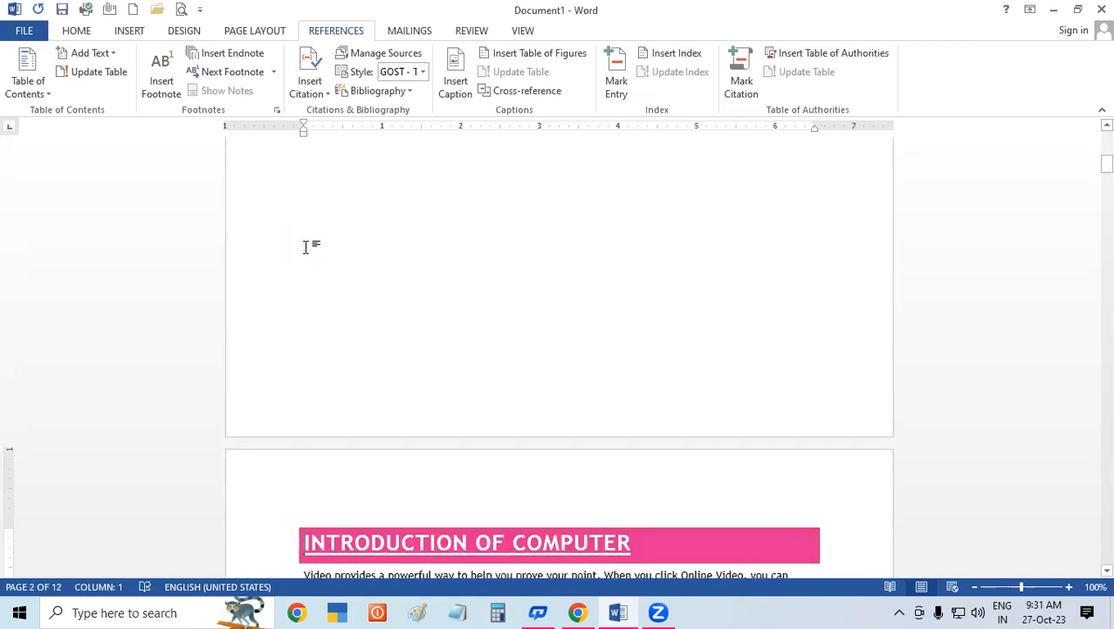
# - Insert the built-in Automatic Table 1 table of contents at the start of the blank first page
pyautogui.click(1106, 126)
pyautogui.moveTo(1106, 165); pyautogui.dragTo(1106, 138)
pyautogui.doubleClick(453, 285)
pyautogui.click(360, 216)
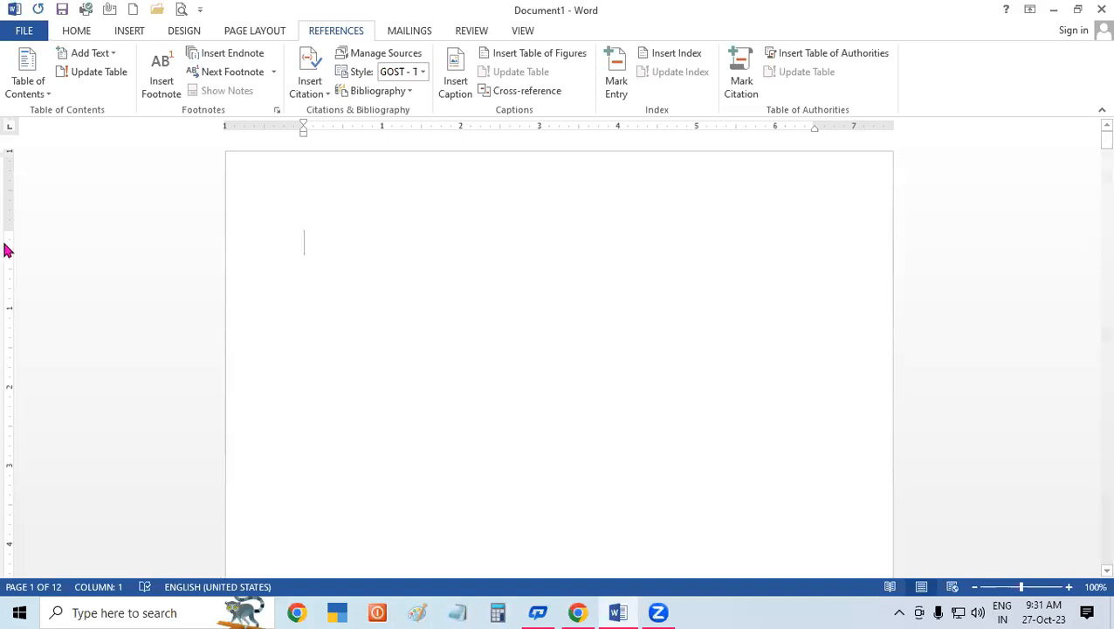
pyautogui.click(32, 93)
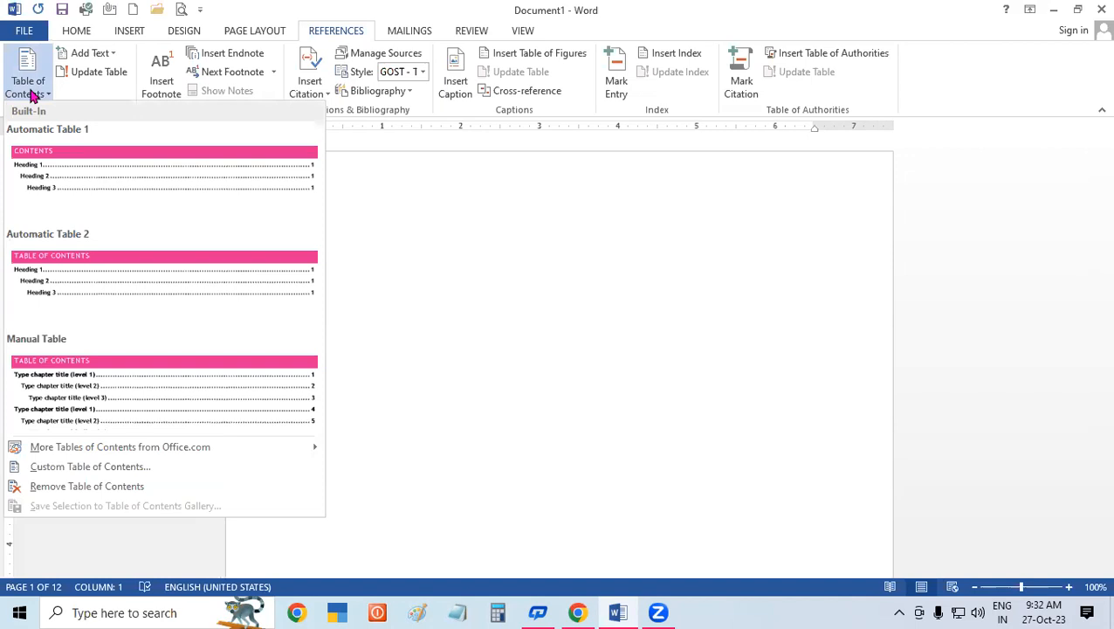
pyautogui.click(63, 188)
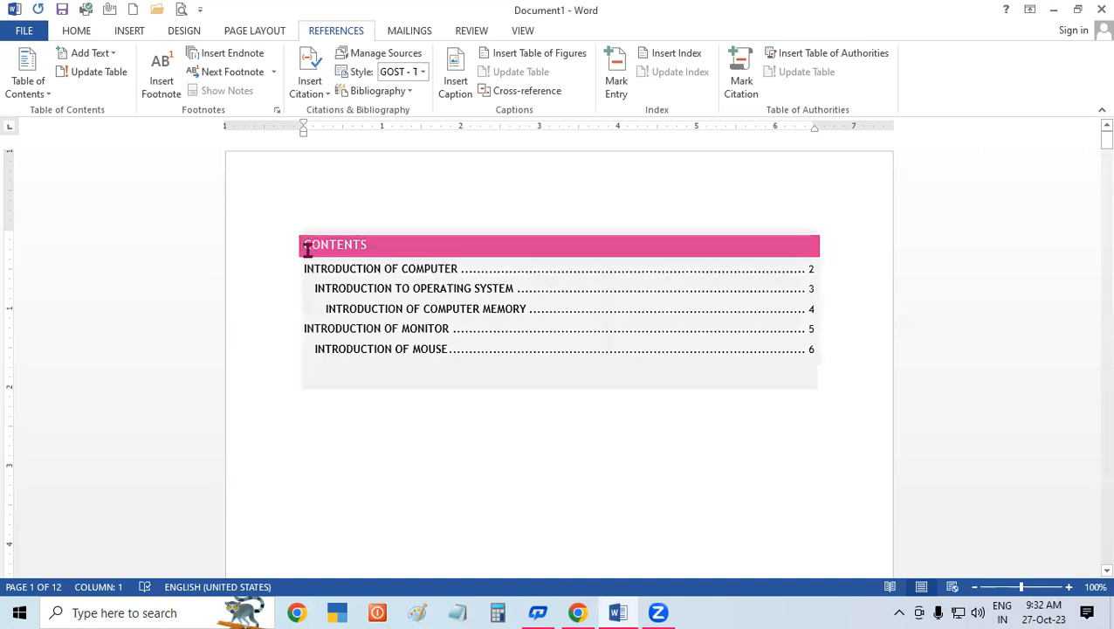
# - Enlarge the text of the whole table of contents, including its CONTENTS title, to 20 pt
pyautogui.moveTo(306, 248); pyautogui.dragTo(404, 340)
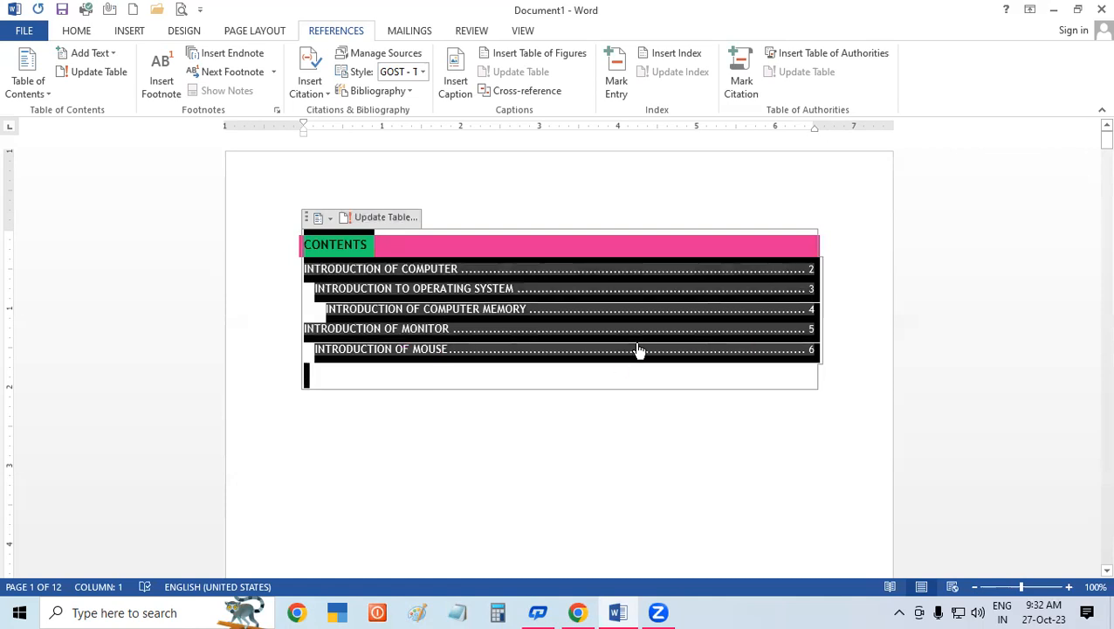
pyautogui.hotkey('ctrl', 'shift', '.')
pyautogui.hotkey('ctrl', 'shift', '.')
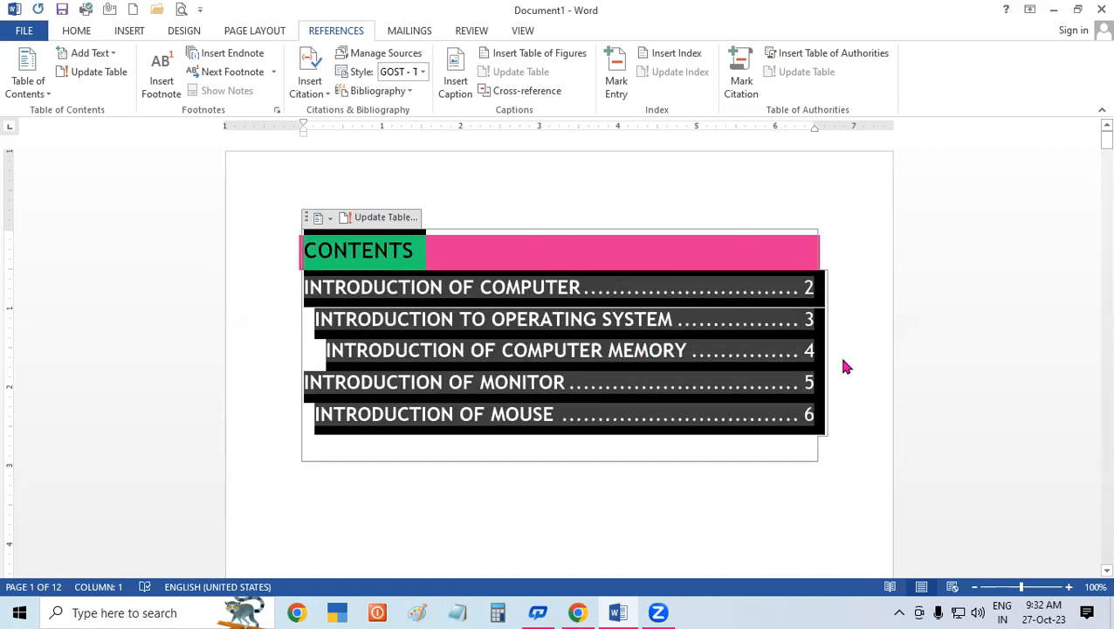
pyautogui.click(845, 367)
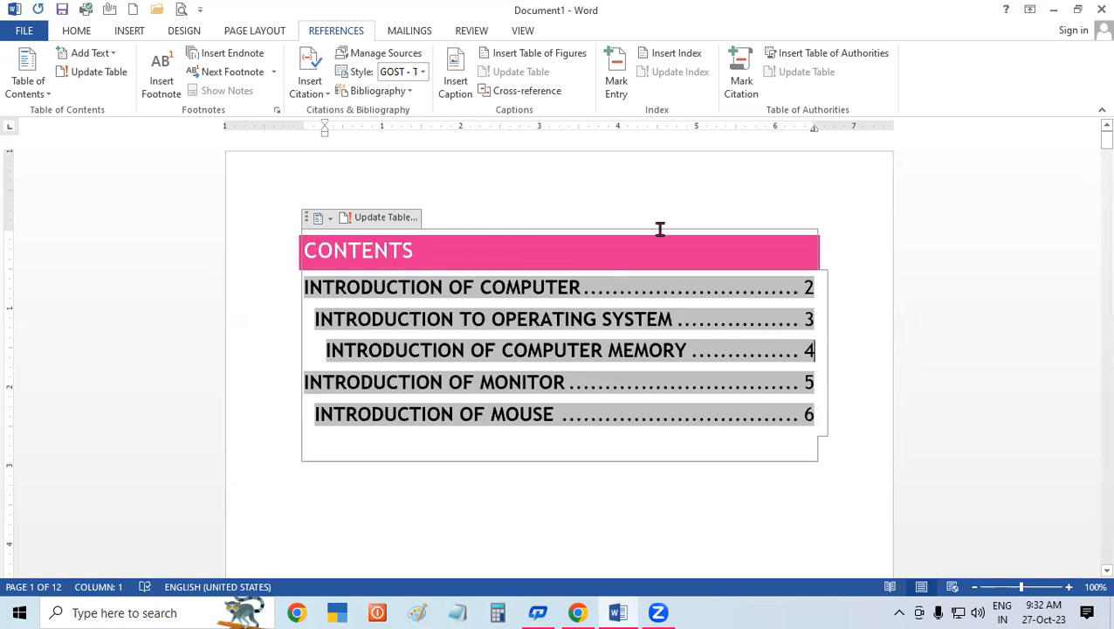
pyautogui.click(678, 191)
pyautogui.doubleClick(754, 208)
pyautogui.click(851, 85)
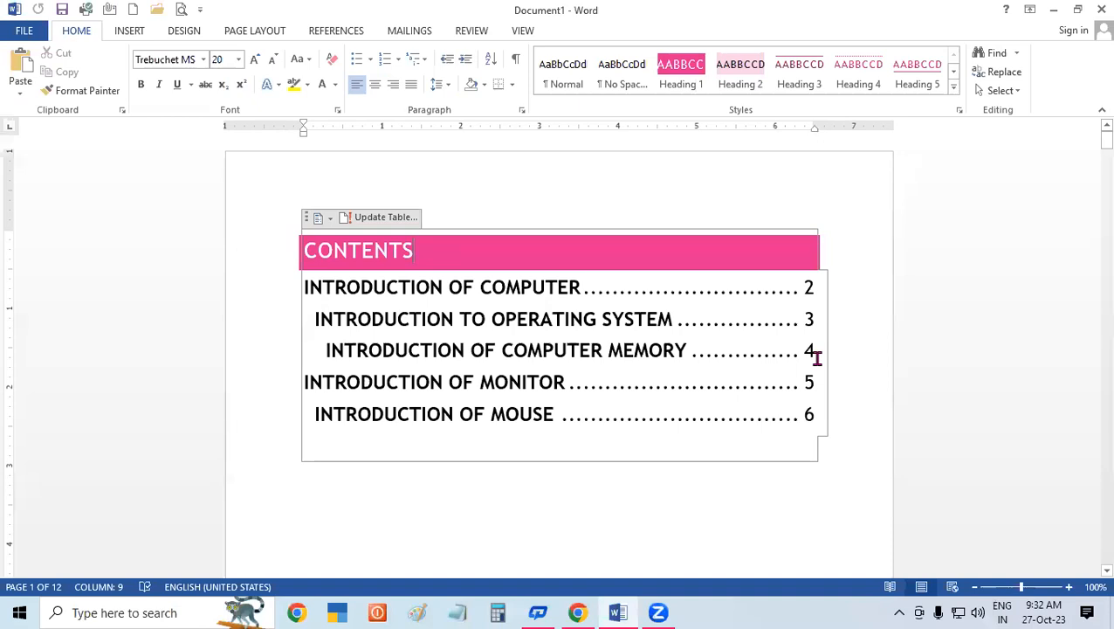
# - Follow the contents links to INTRODUCTION OF MOUSE and INTRODUCTION OF COMPUTER MEMORY, returning to the table of contents after each
pyautogui.keyDown('ctrl'); pyautogui.click(538, 419); pyautogui.keyUp('ctrl')
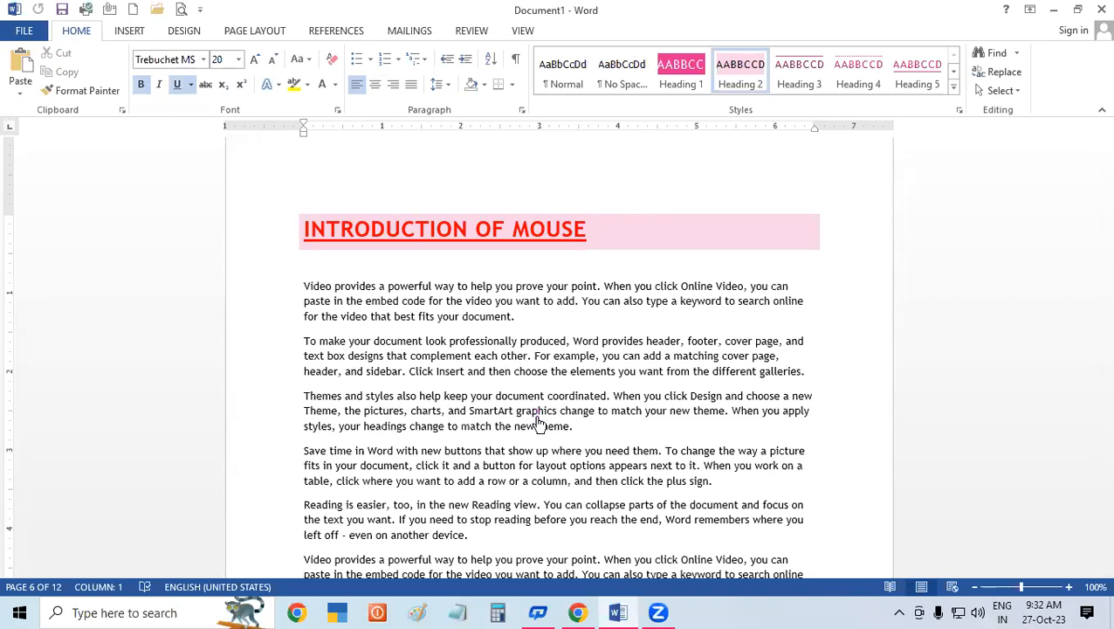
pyautogui.hotkey('ctrl', 'Home')
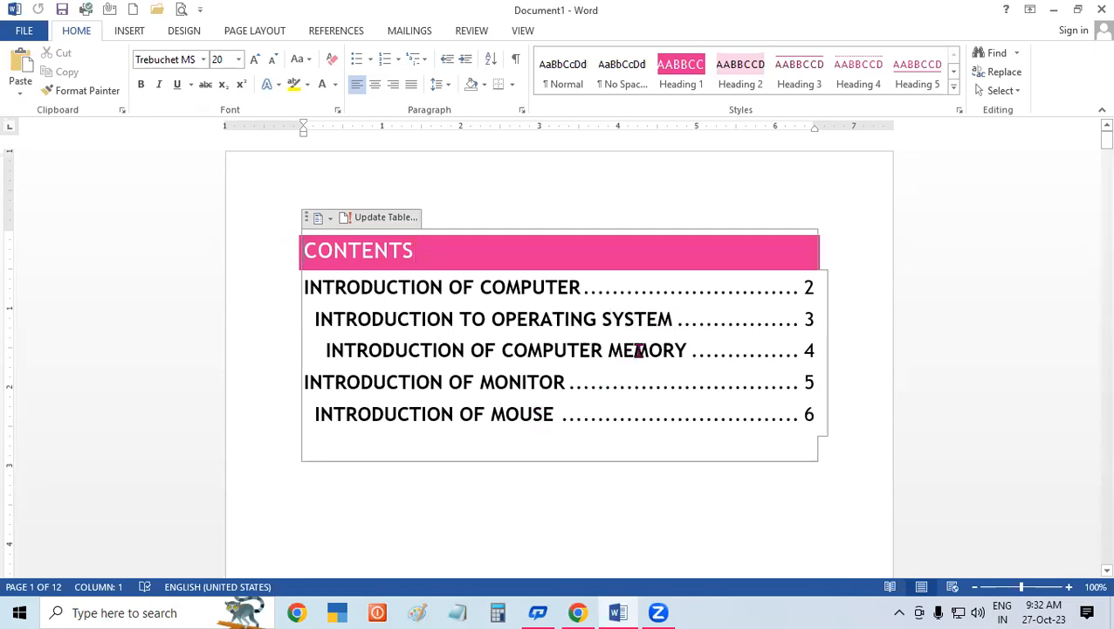
pyautogui.keyDown('ctrl'); pyautogui.click(638, 350); pyautogui.keyUp('ctrl')
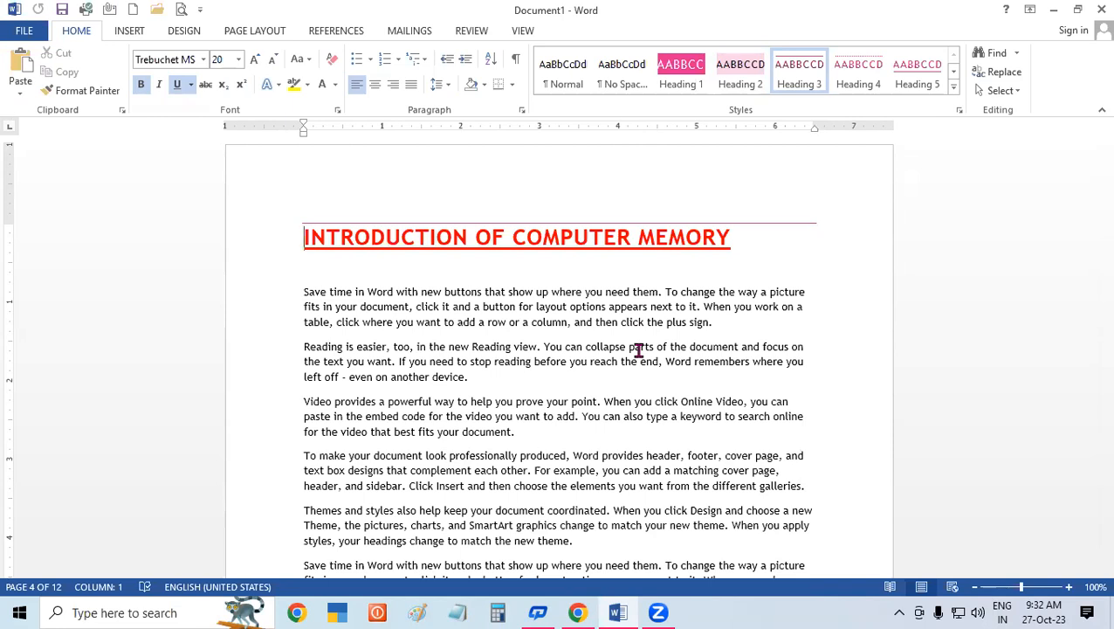
pyautogui.scroll(20, 639, 350)
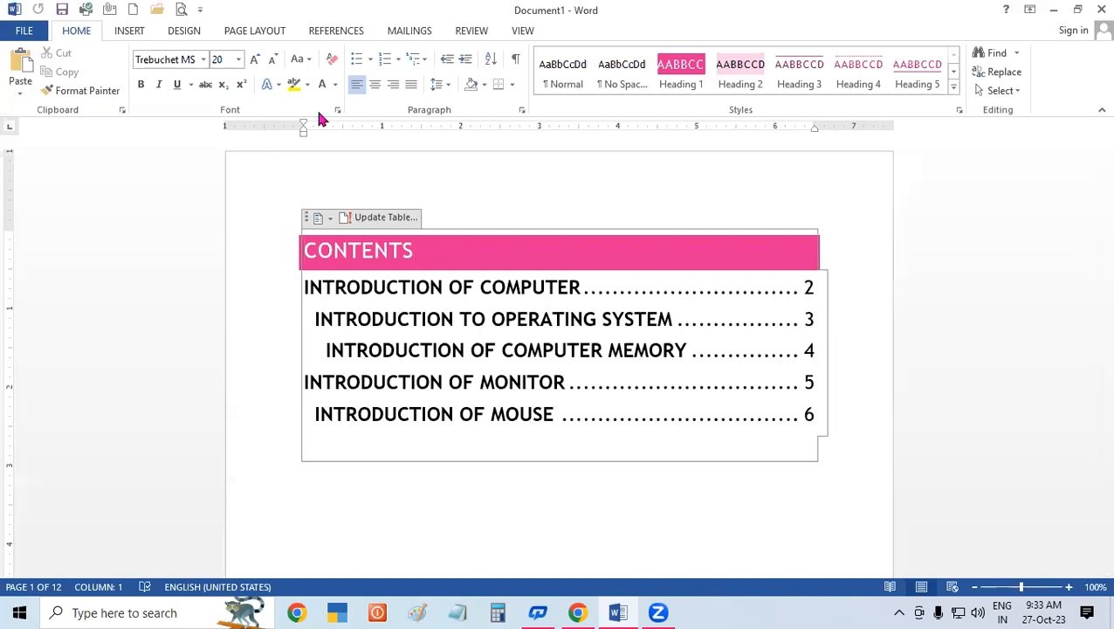
# - Add blank lines after a "Save time in Word" paragraph midway down page 5 and paste the heading INTRODUCTION OF COMPUTER there
pyautogui.click(360, 31)
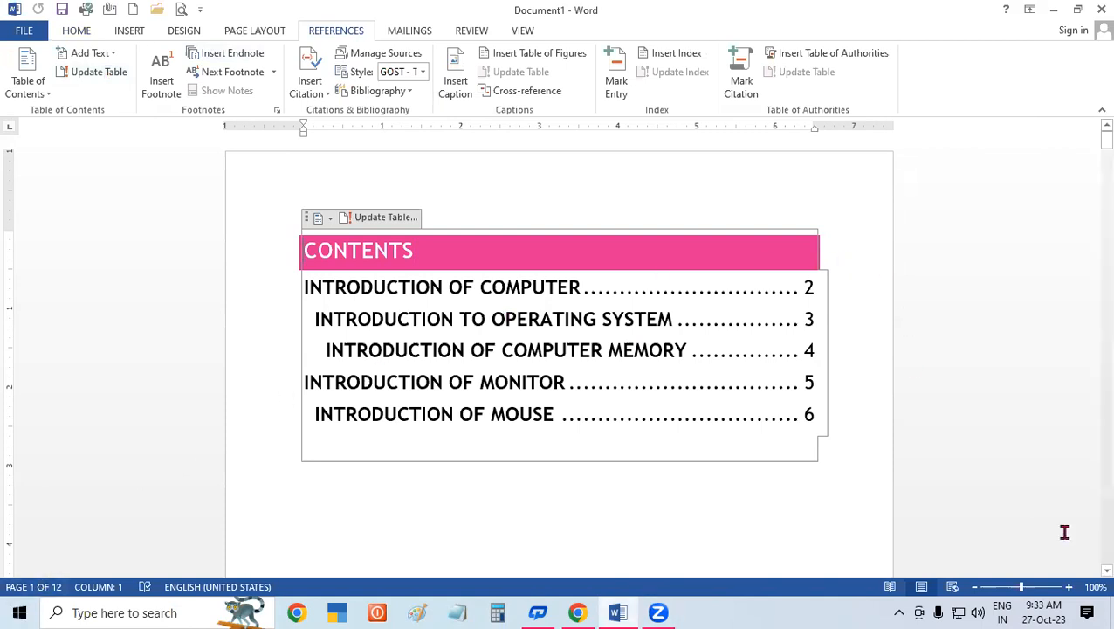
pyautogui.scroll(-1, 1090, 574)
pyautogui.scroll(-5, 1090, 573)
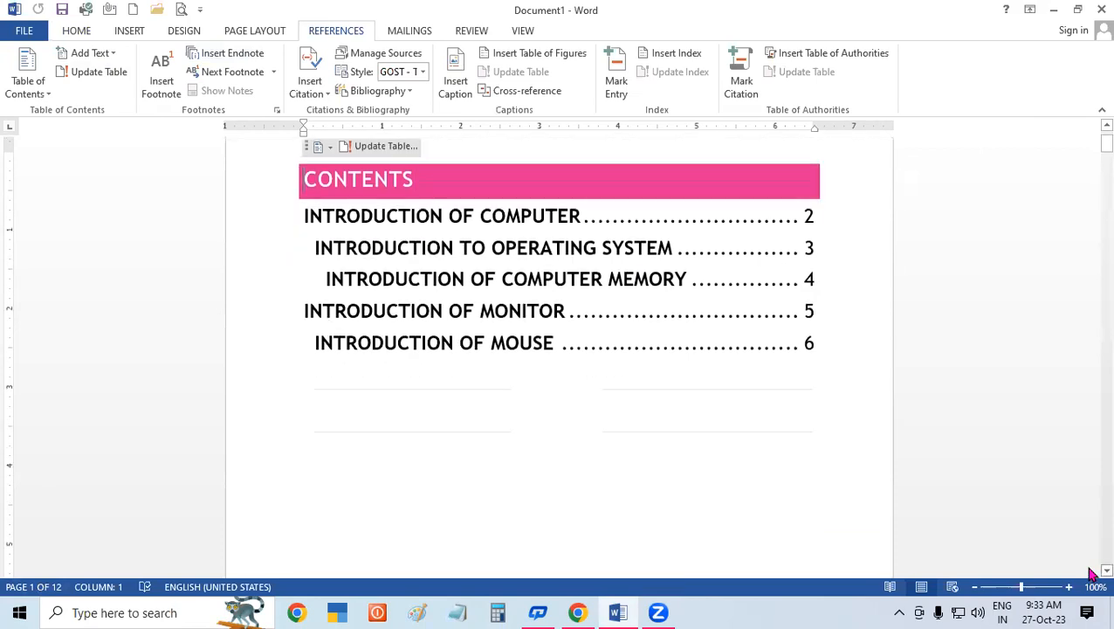
pyautogui.moveTo(1090, 154); pyautogui.dragTo(1093, 298)
pyautogui.click(734, 280)
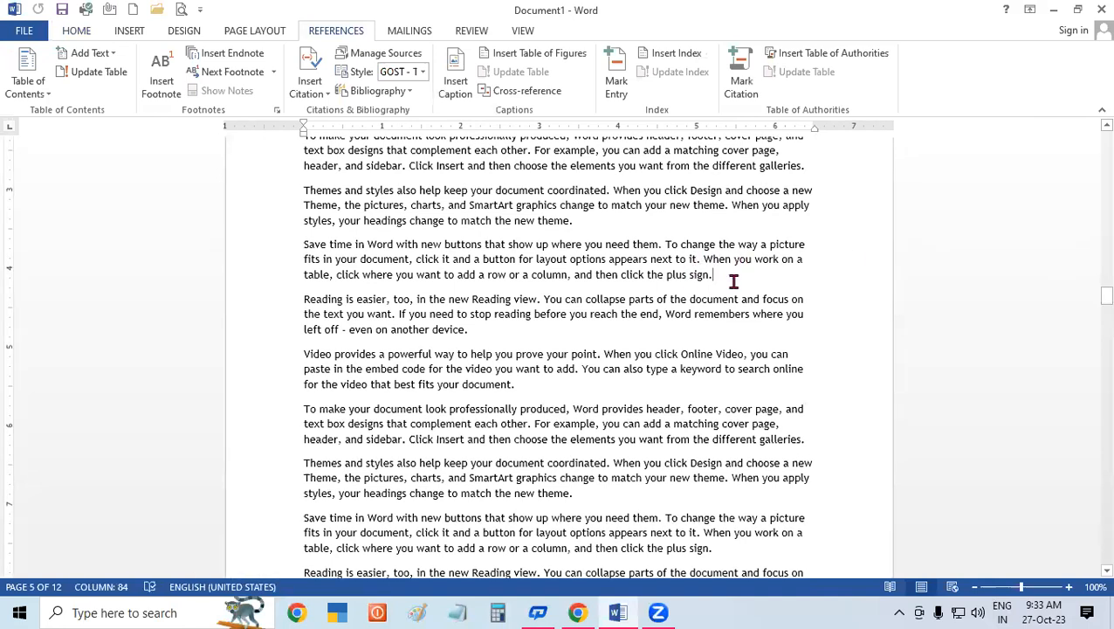
pyautogui.press('Return')
pyautogui.press('Return')
pyautogui.press('Return')
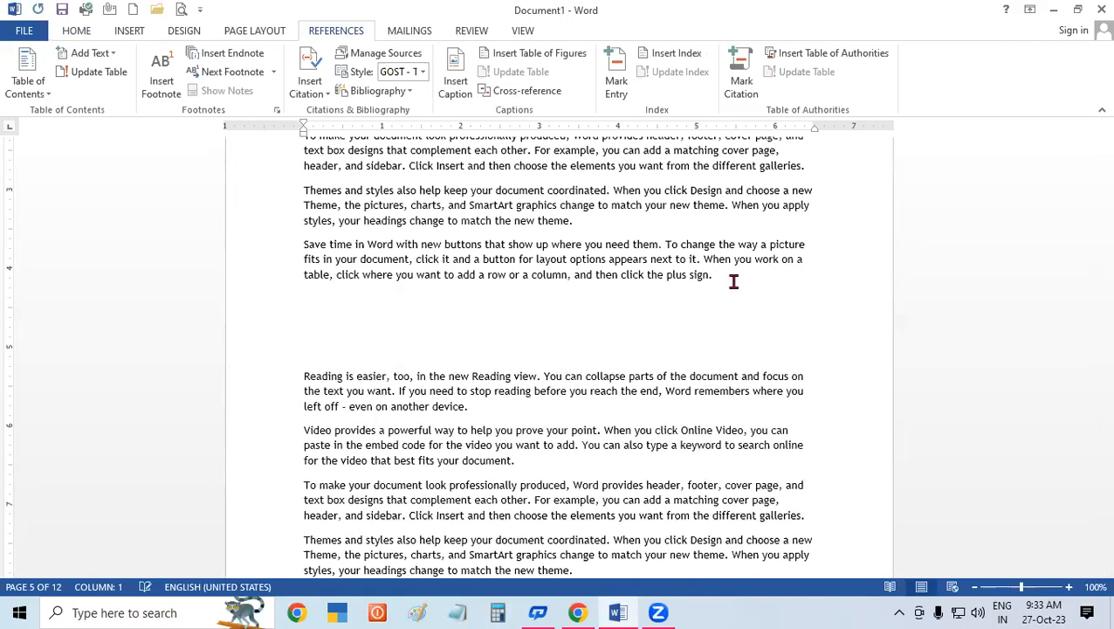
pyautogui.write('INTRODUCTION OF COMPUTER')
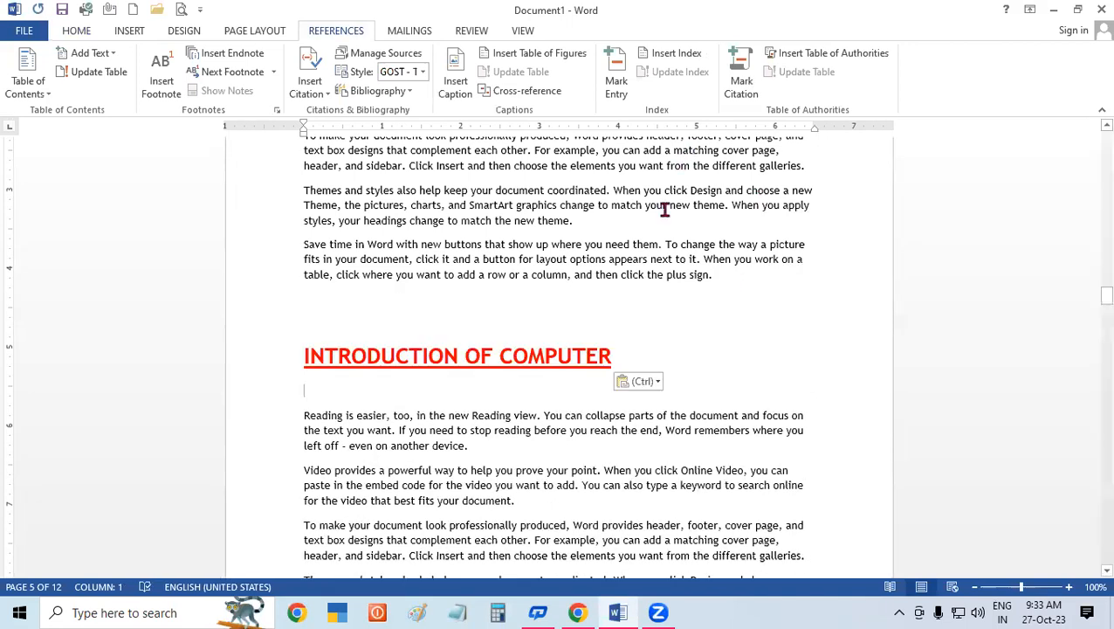
# - Change the pasted INTRODUCTION OF COMPUTER heading on page 5 to INTRODUCTION OF CPU and remove the blank line beneath it
pyautogui.click(642, 352)
pyautogui.press('BackSpace')
pyautogui.press('BackSpace')
pyautogui.press('BackSpace')
pyautogui.press('BackSpace')
pyautogui.press('BackSpace')
pyautogui.press('BackSpace')
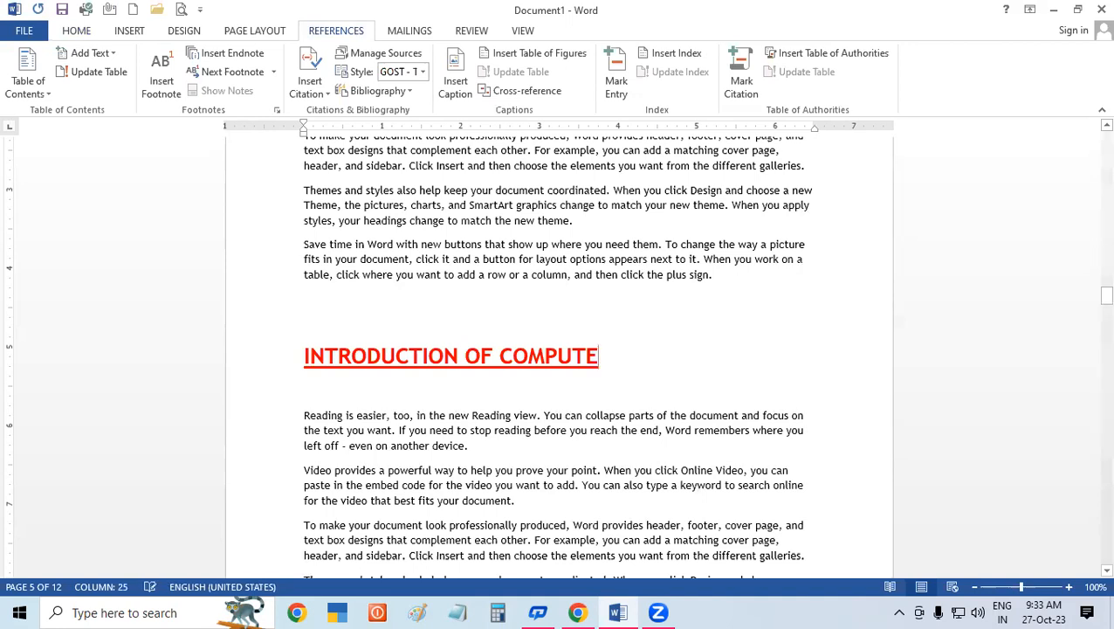
pyautogui.press('BackSpace')
pyautogui.write('PU')
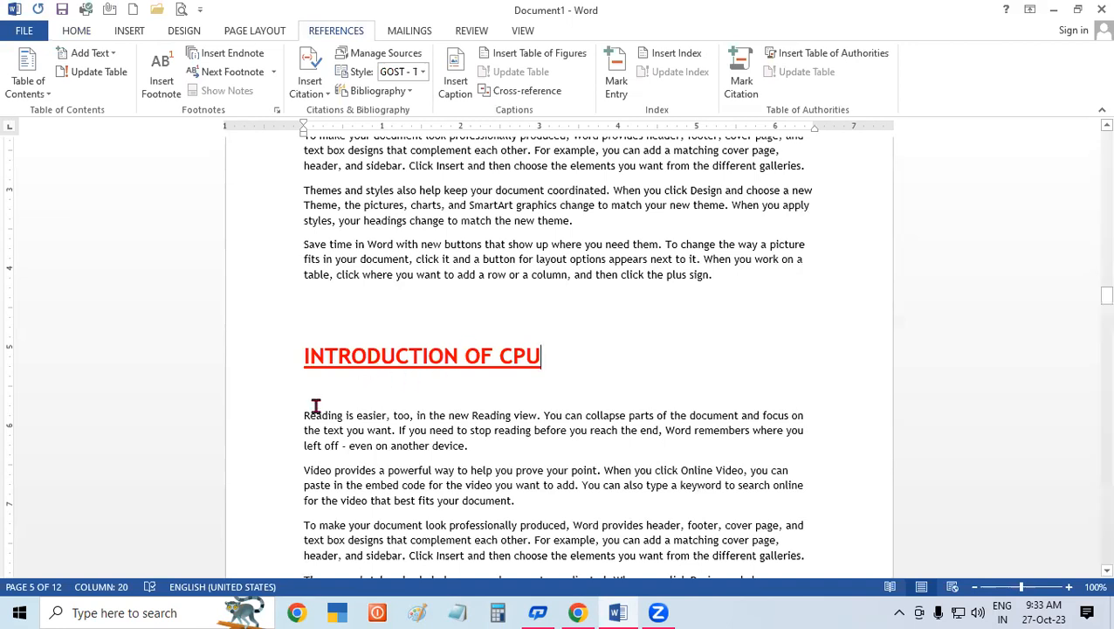
pyautogui.click(302, 416)
pyautogui.press('BackSpace')
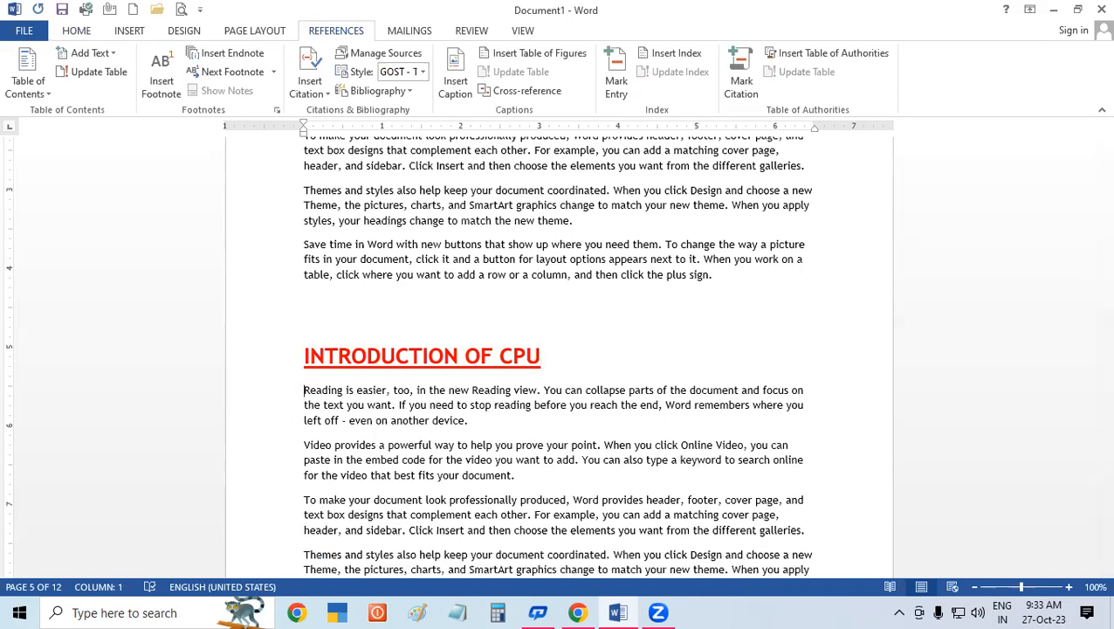
# - Find the INTRODUCTION OF CPU heading by searching the document for CPU and mark it as Level 2 for the table of contents
pyautogui.hotkey('ctrl', 'Home')
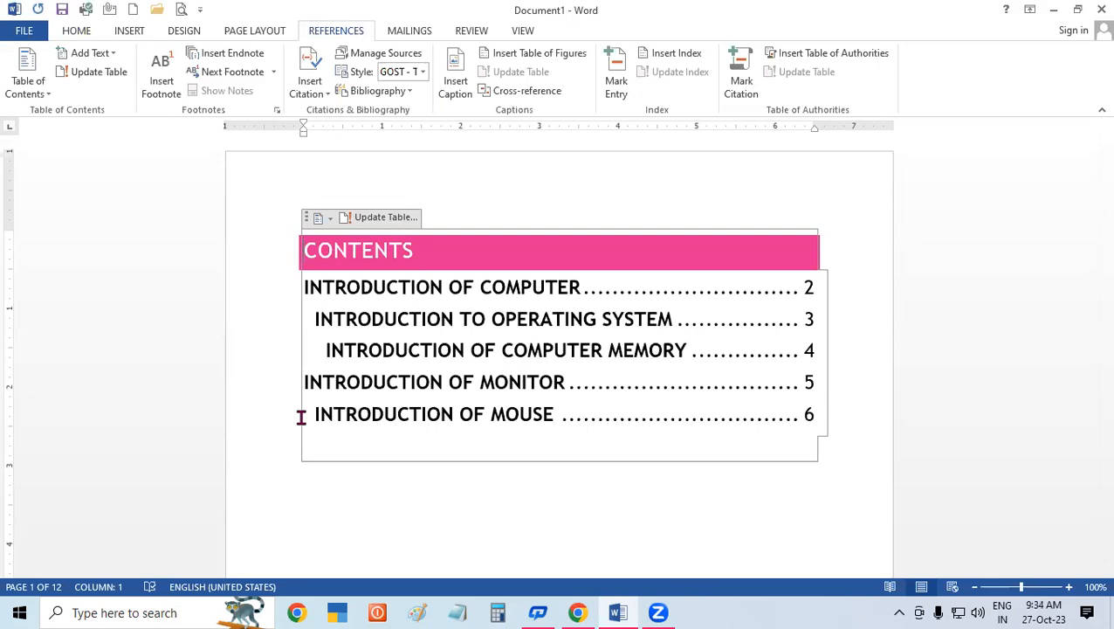
pyautogui.hotkey('ctrl', 'End')
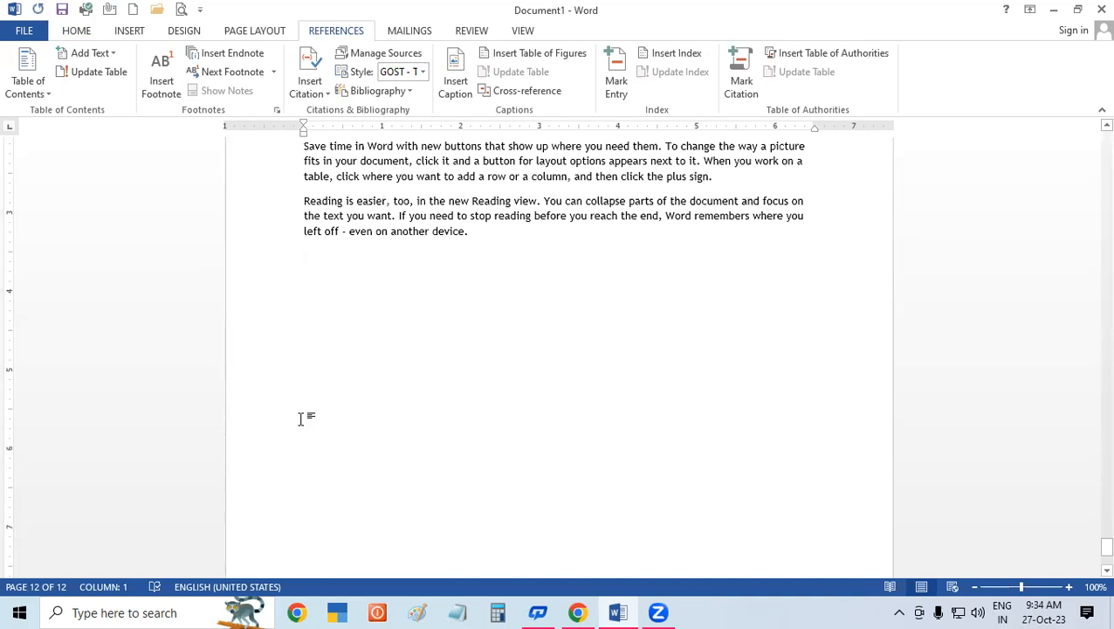
pyautogui.hotkey('ctrl', 'f')
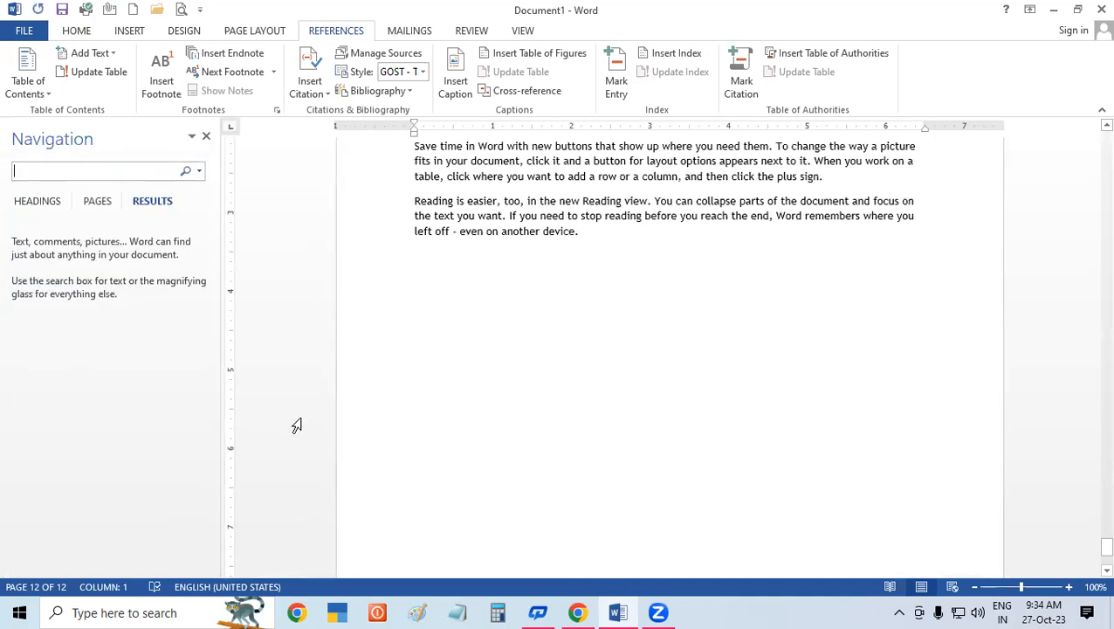
pyautogui.write('CPU')
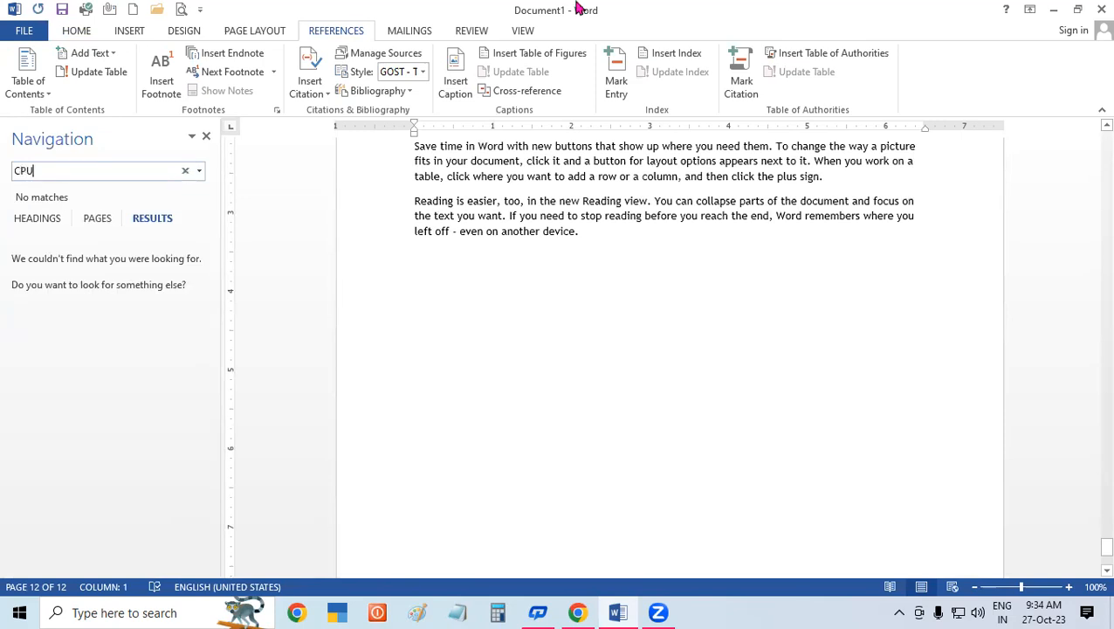
pyautogui.click(633, 246)
pyautogui.click(668, 227)
pyautogui.moveTo(668, 227); pyautogui.dragTo(417, 224)
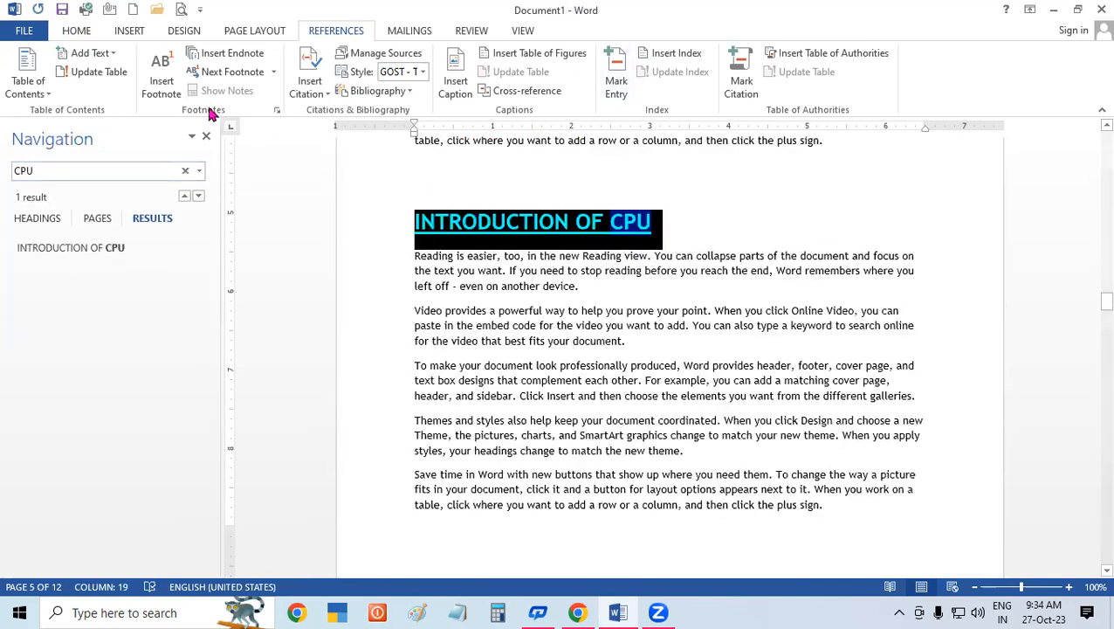
pyautogui.click(204, 136)
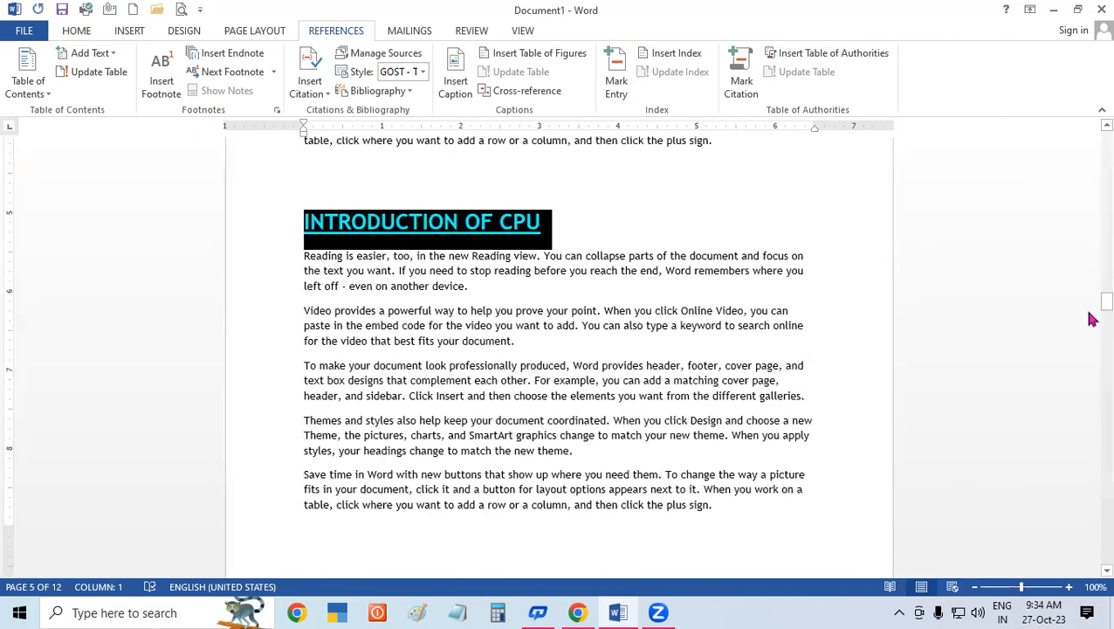
pyautogui.click(90, 53)
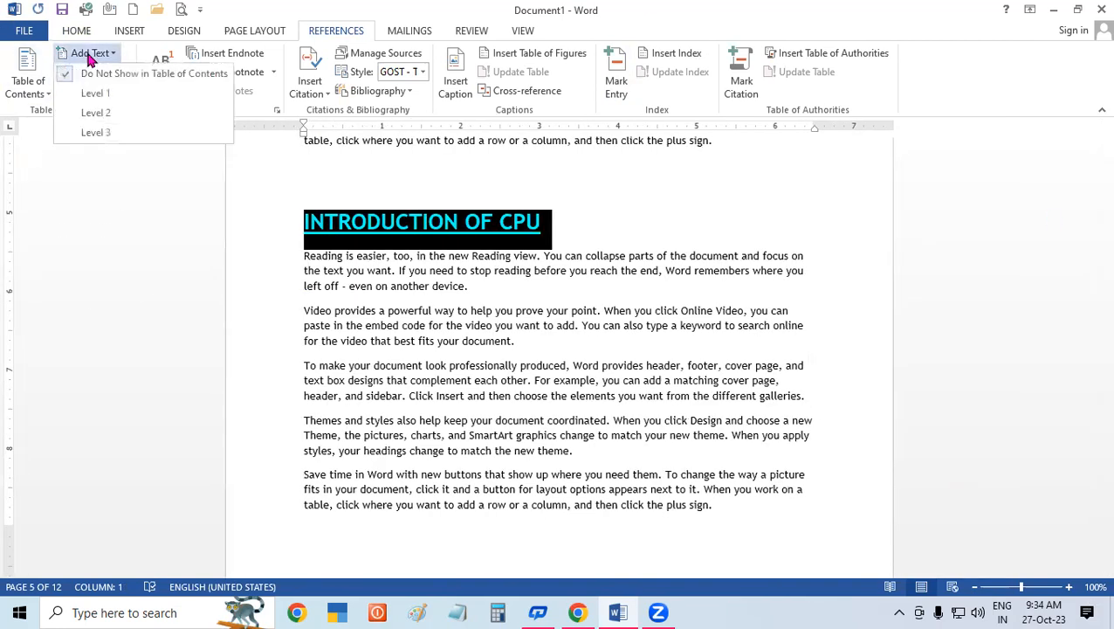
pyautogui.click(104, 112)
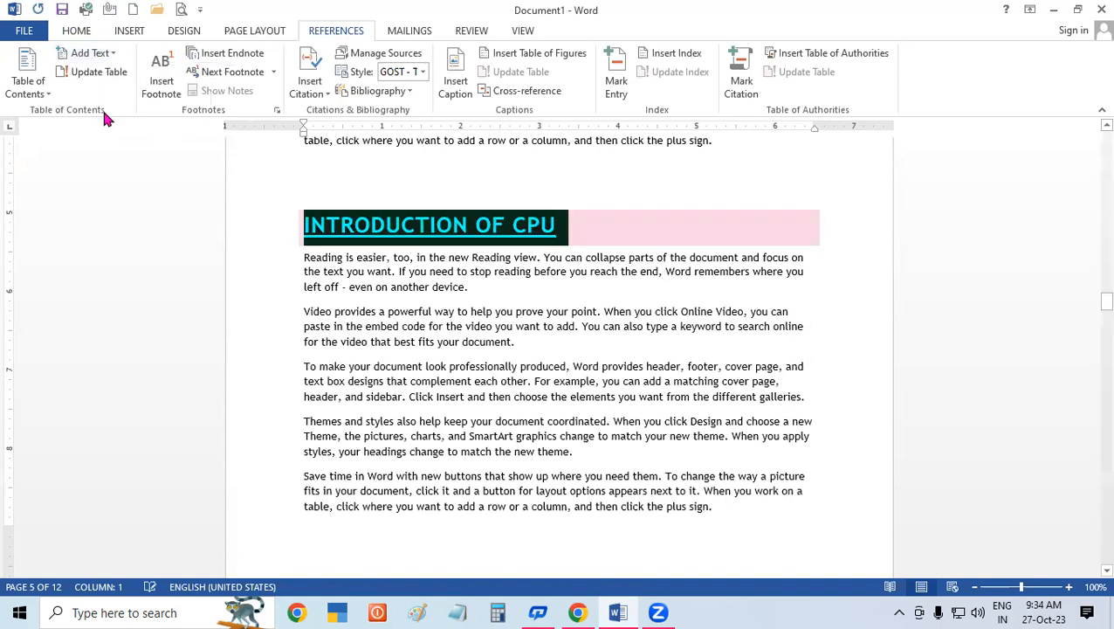
pyautogui.click(538, 344)
# - Update the entire table of contents on the first page, not just its page numbers
pyautogui.hotkey('ctrl', 'Home')
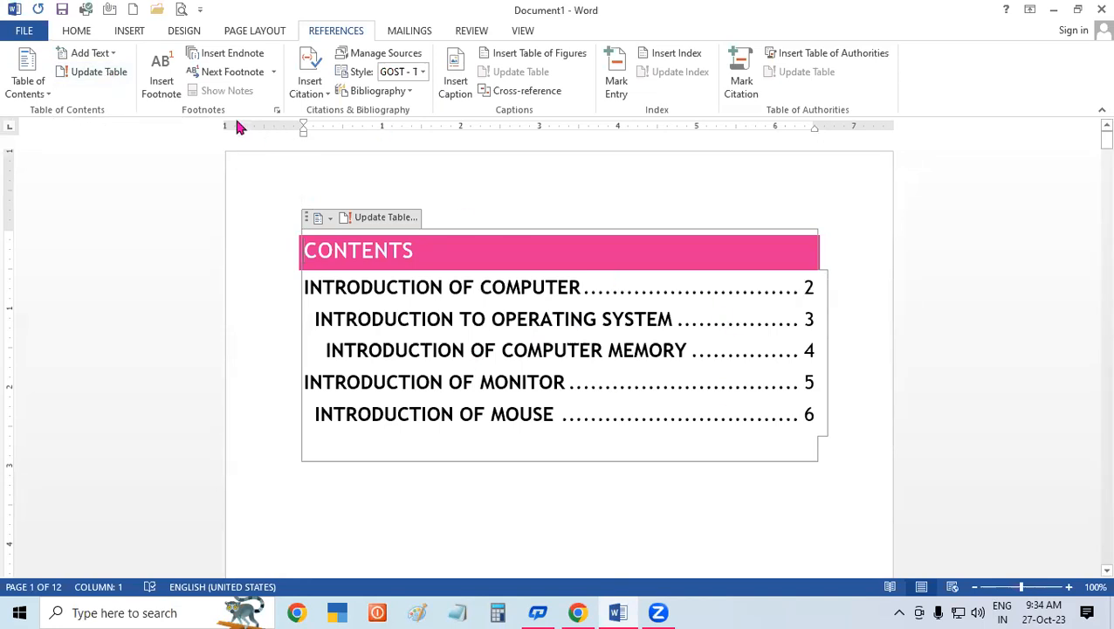
pyautogui.click(97, 73)
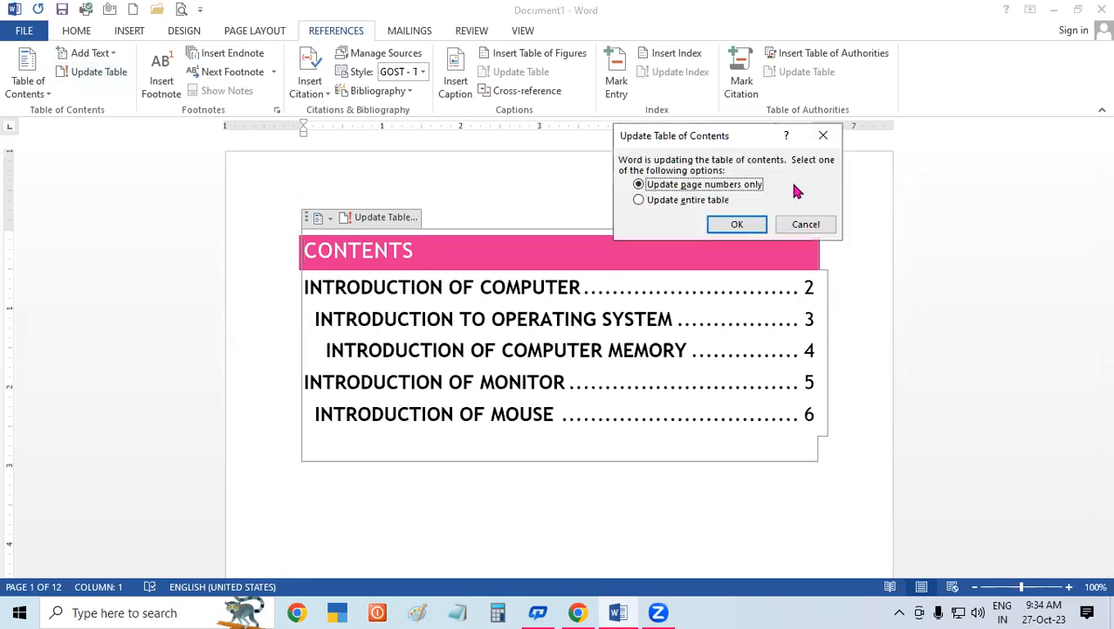
pyautogui.click(823, 137)
pyautogui.click(378, 222)
pyautogui.click(711, 202)
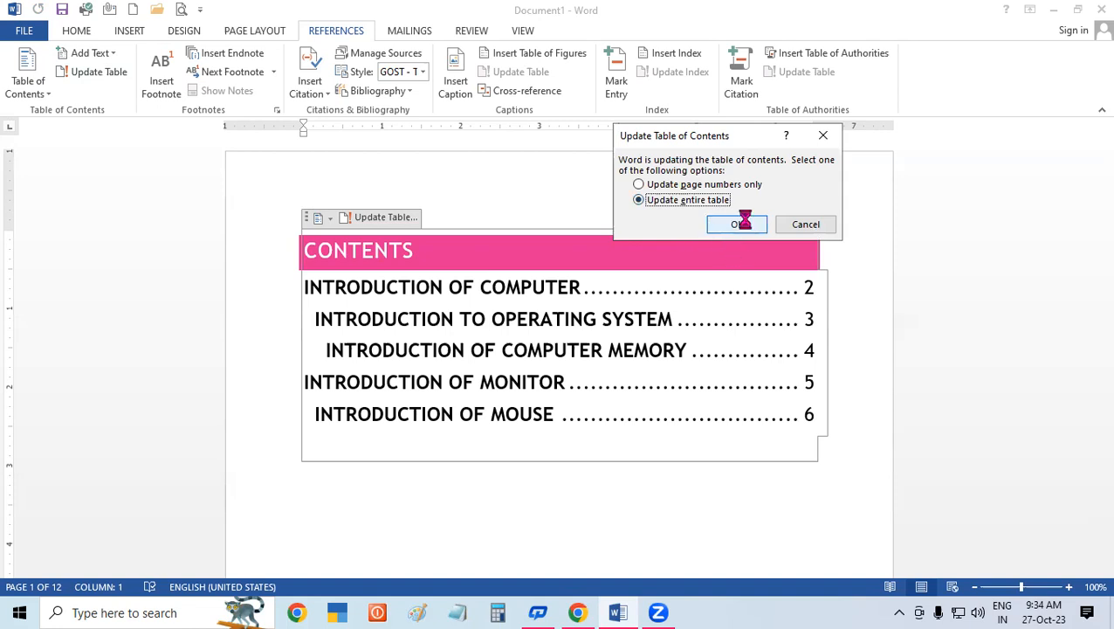
pyautogui.click(740, 224)
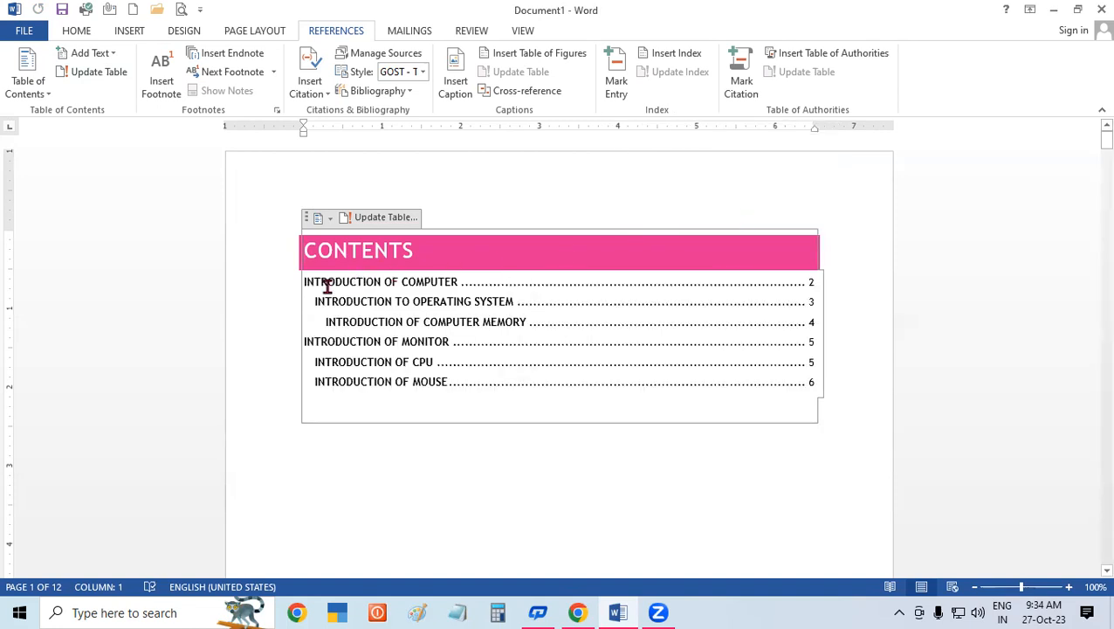
# - Enlarge the text of all the table of contents entries below the CONTENTS title
pyautogui.moveTo(303, 277); pyautogui.dragTo(478, 399)
pyautogui.hotkey('ctrl', ']')
pyautogui.hotkey('ctrl', ']')
pyautogui.hotkey('ctrl', ']')
pyautogui.hotkey('ctrl', ']')
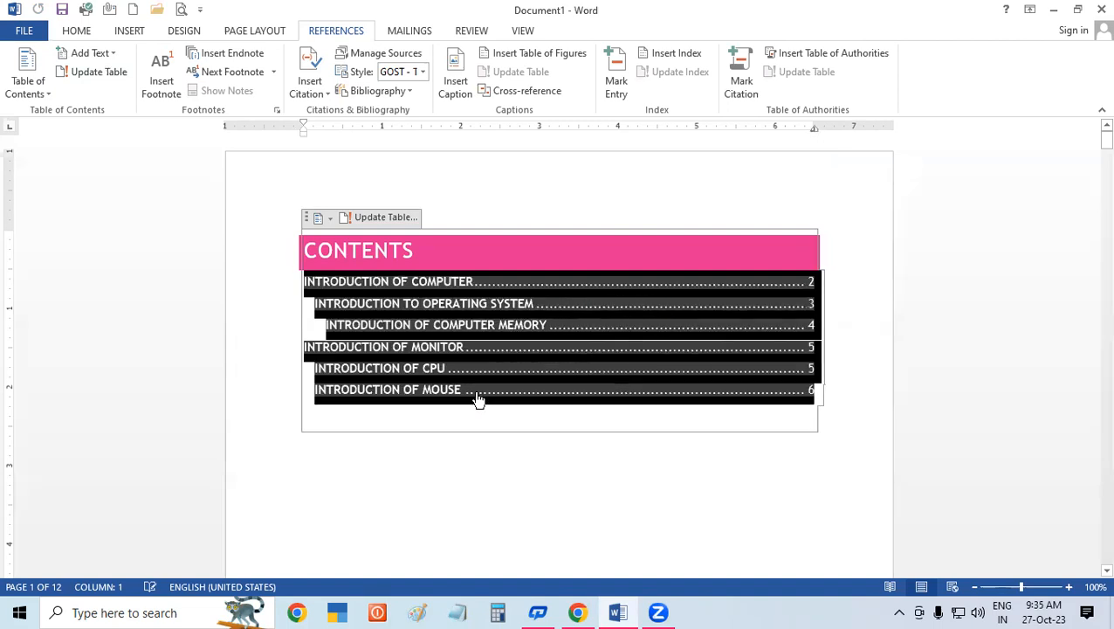
pyautogui.click(868, 445)
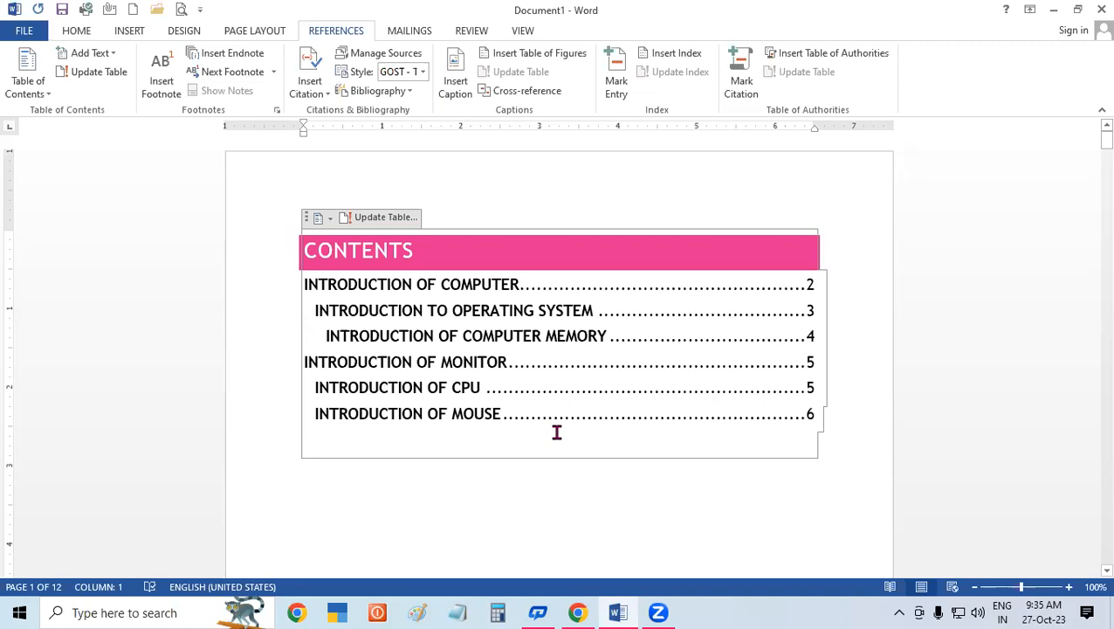
# - Follow the contents link to INTRODUCTION OF CPU and return to the table of contents
pyautogui.keyDown('ctrl'); pyautogui.click(456, 389); pyautogui.keyUp('ctrl')
pyautogui.scroll(-3, 456, 391)
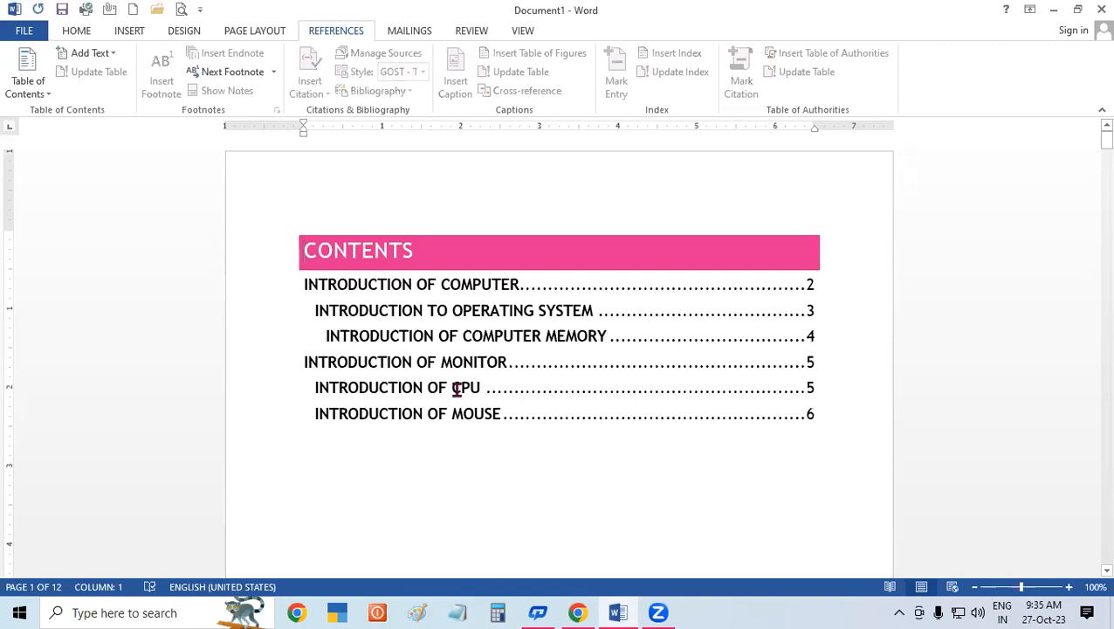
pyautogui.click(629, 448)
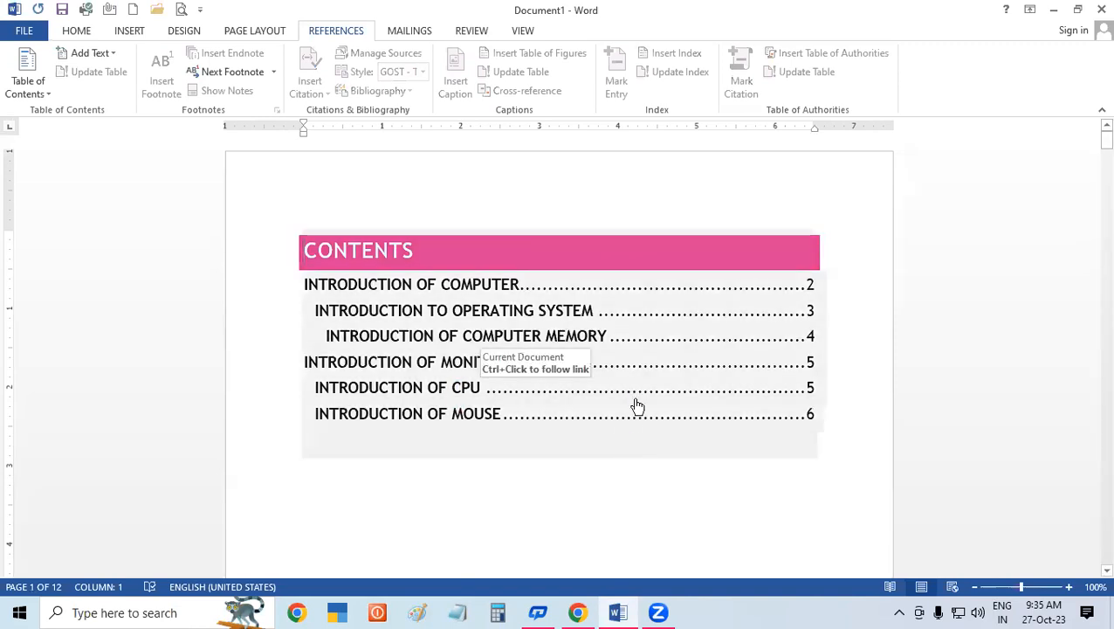
# - Create a new blank document and fill it with sample paragraphs generated by =RAND()
pyautogui.hotkey('ctrl', 'n')
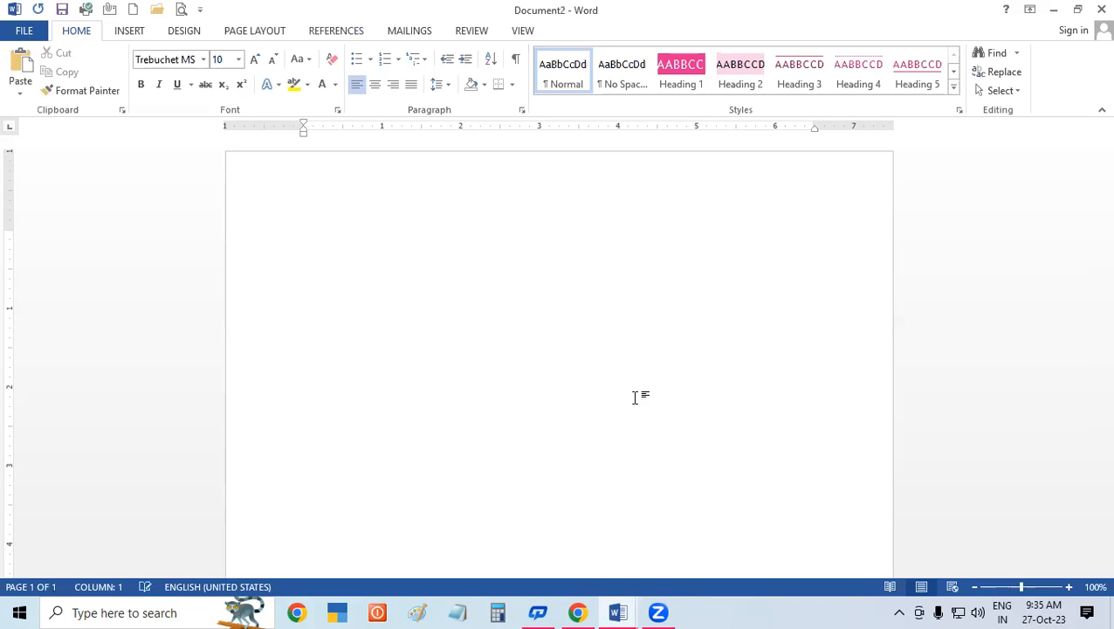
pyautogui.click(353, 35)
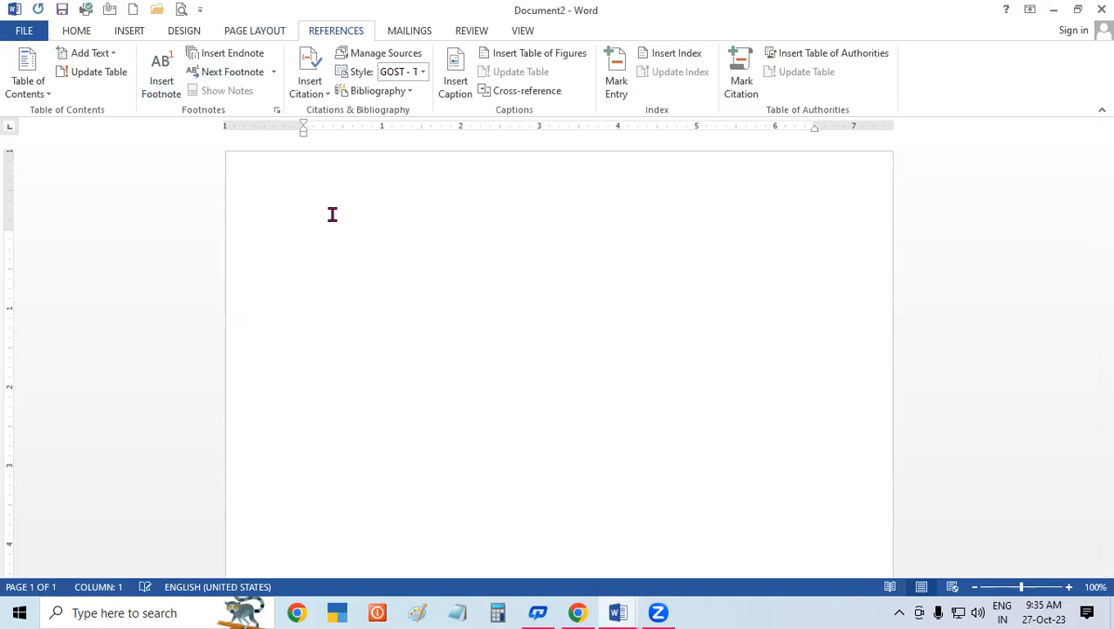
pyautogui.write('=RAND()')
pyautogui.press('Return')
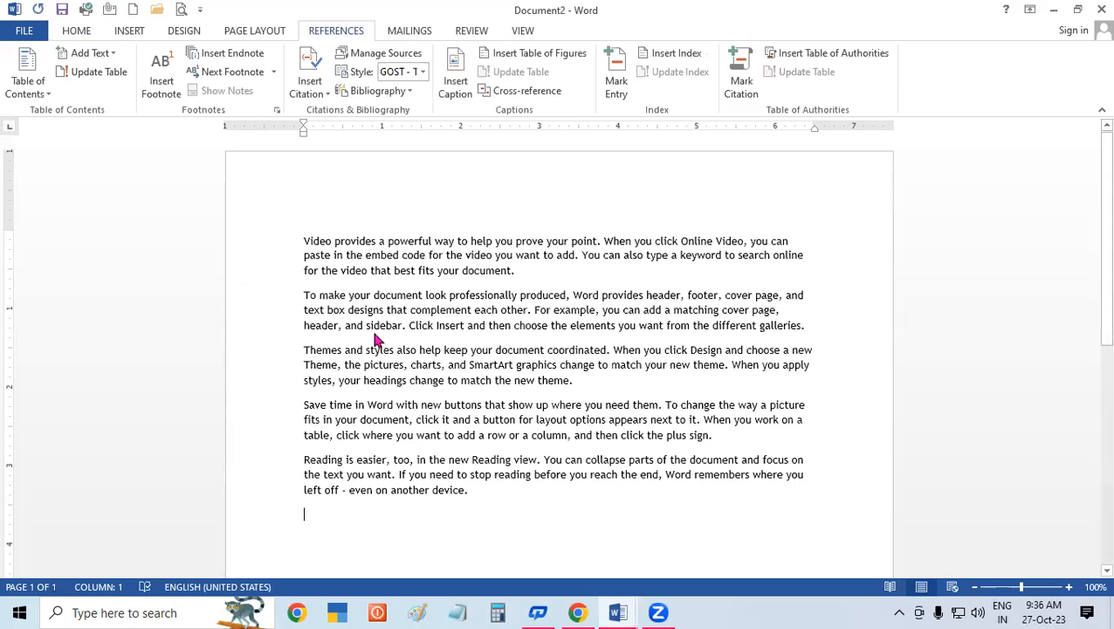
# - Enlarge all the sample text in the new document to 18 pt
pyautogui.hotkey('ctrl', 'a')
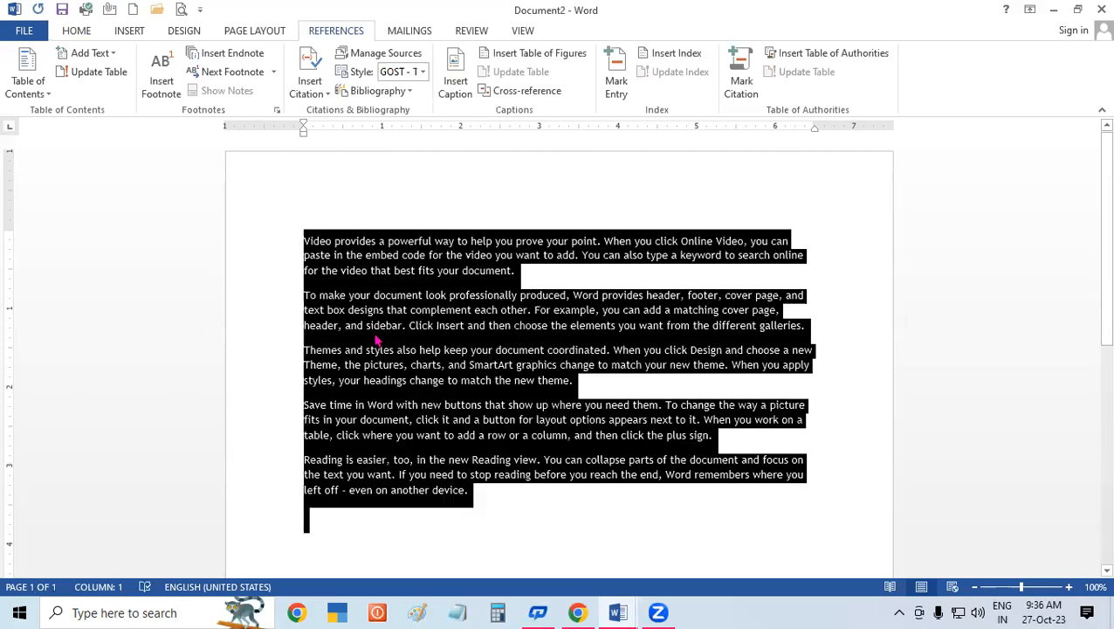
pyautogui.hotkey('ctrl', 'shift', '>')
pyautogui.hotkey('ctrl', 'shift', '>')
pyautogui.hotkey('ctrl', 'shift', '>')
pyautogui.hotkey('ctrl', 'shift', '>')
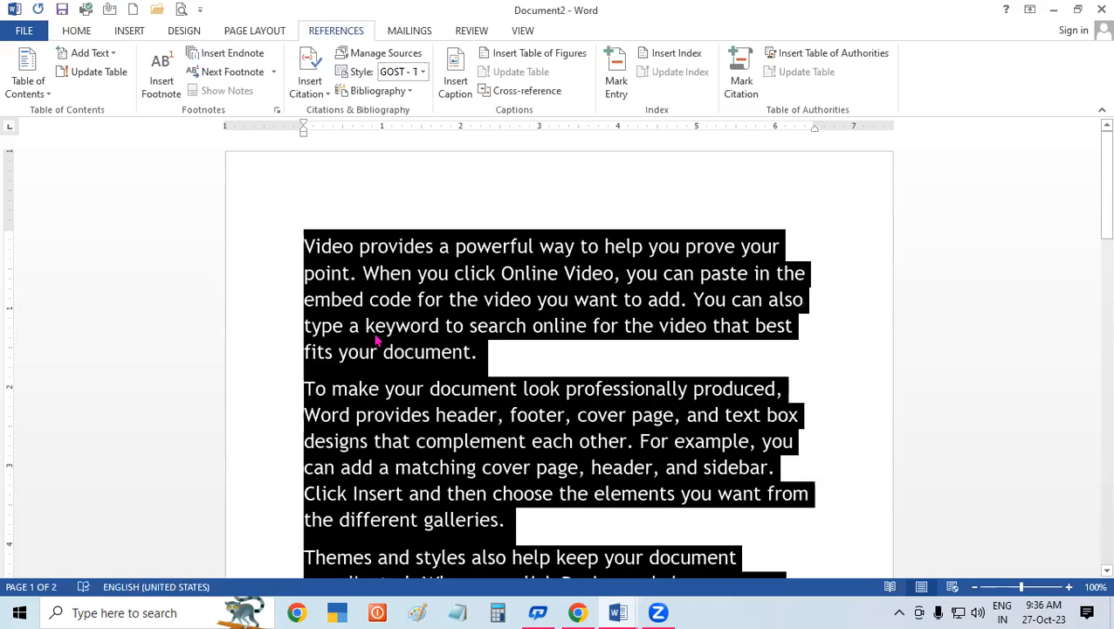
pyautogui.click(552, 309)
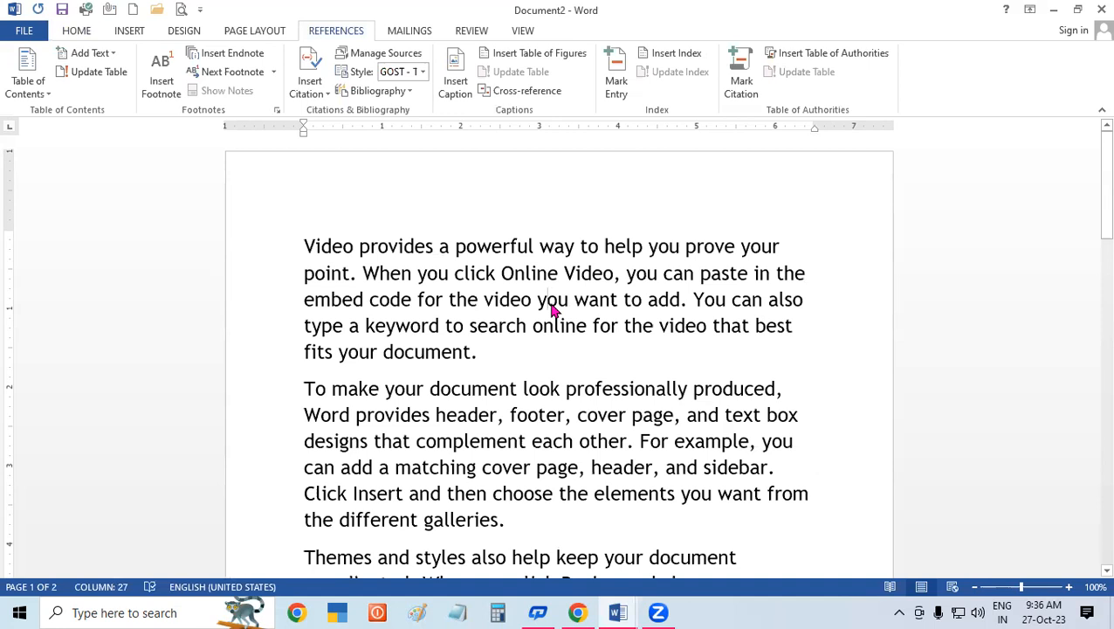
# - Insert the words RAM after "powerful", MOUSE before "you want to add" and KEYBOARD after "You can also" in the first paragraph
pyautogui.click(534, 247)
pyautogui.write('RA')
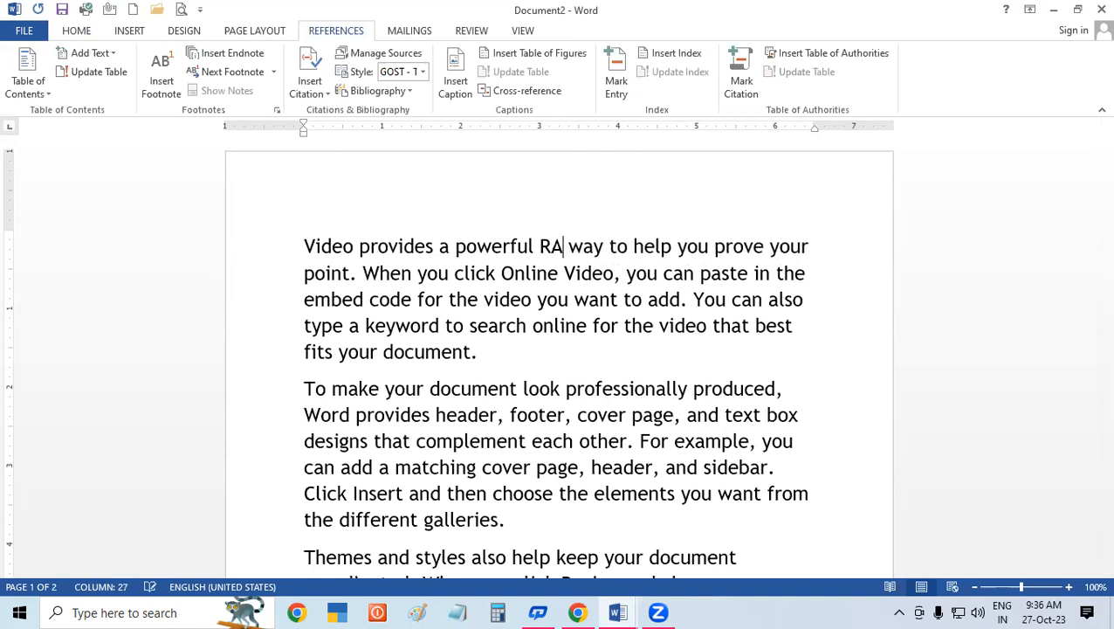
pyautogui.write('M')
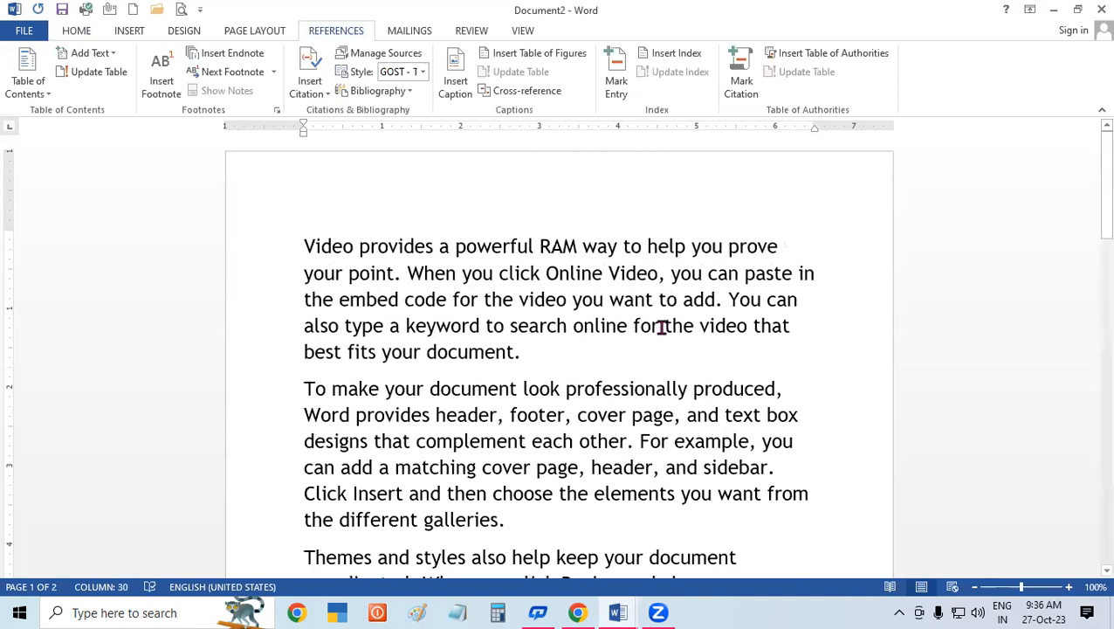
pyautogui.click(572, 299)
pyautogui.write('MOUSE')
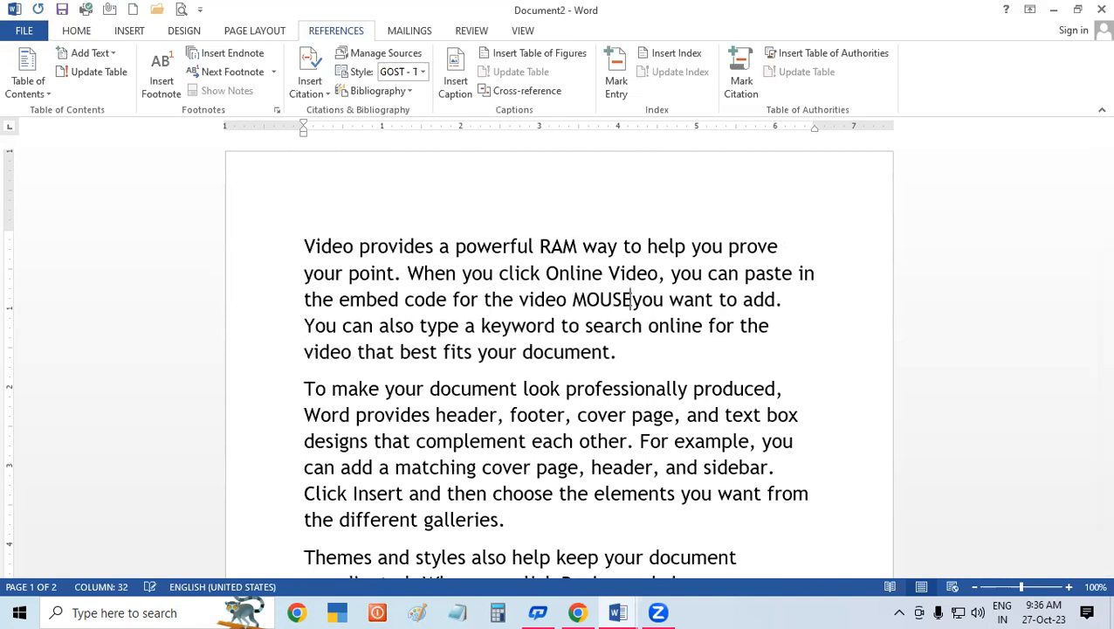
pyautogui.click(413, 323)
pyautogui.write('KEYB')
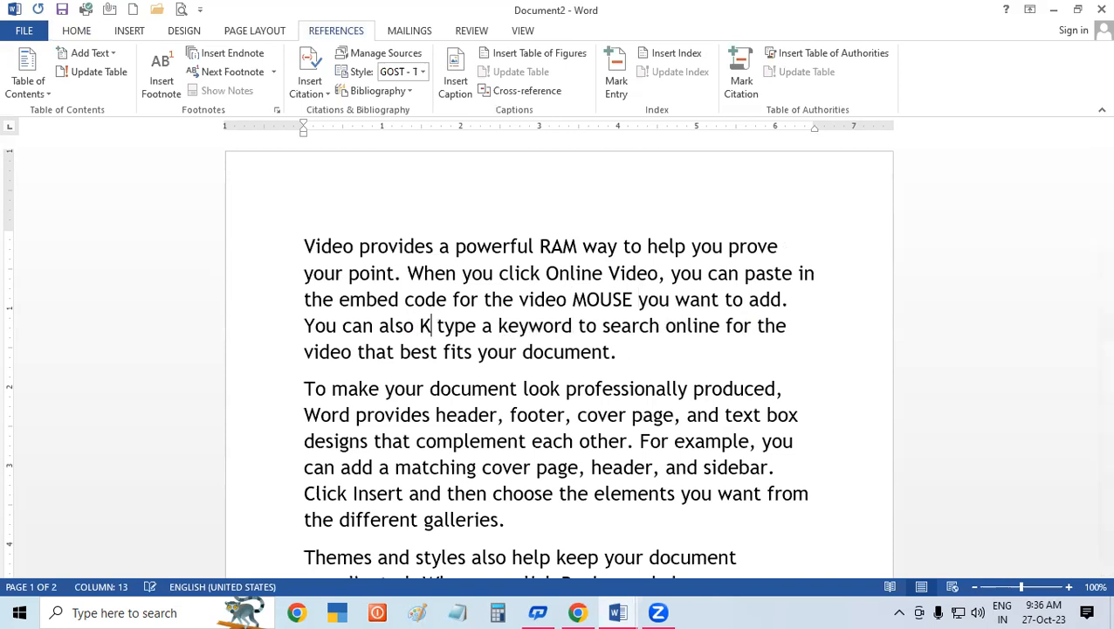
pyautogui.write('OARD')
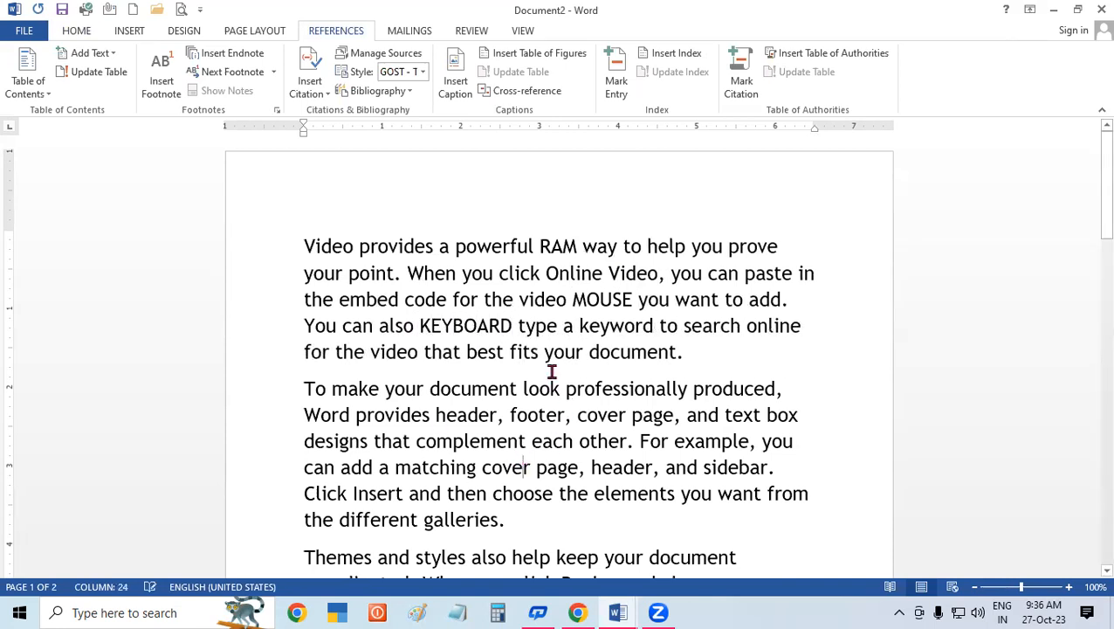
pyautogui.moveTo(539, 247); pyautogui.dragTo(578, 249)
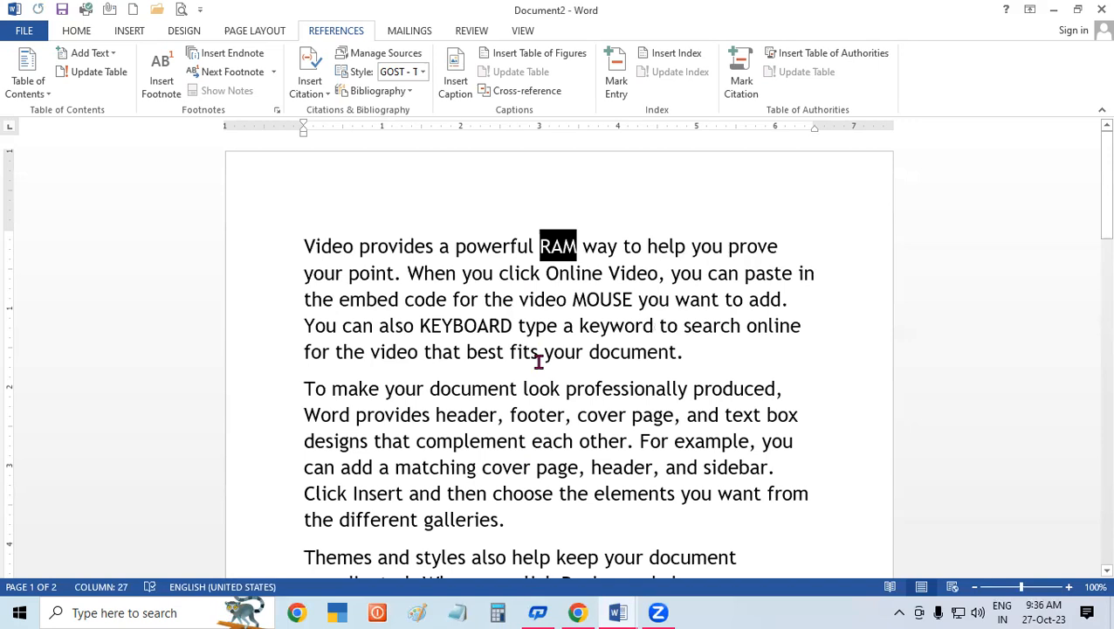
pyautogui.click(609, 352)
pyautogui.doubleClick(563, 246)
pyautogui.click(556, 346)
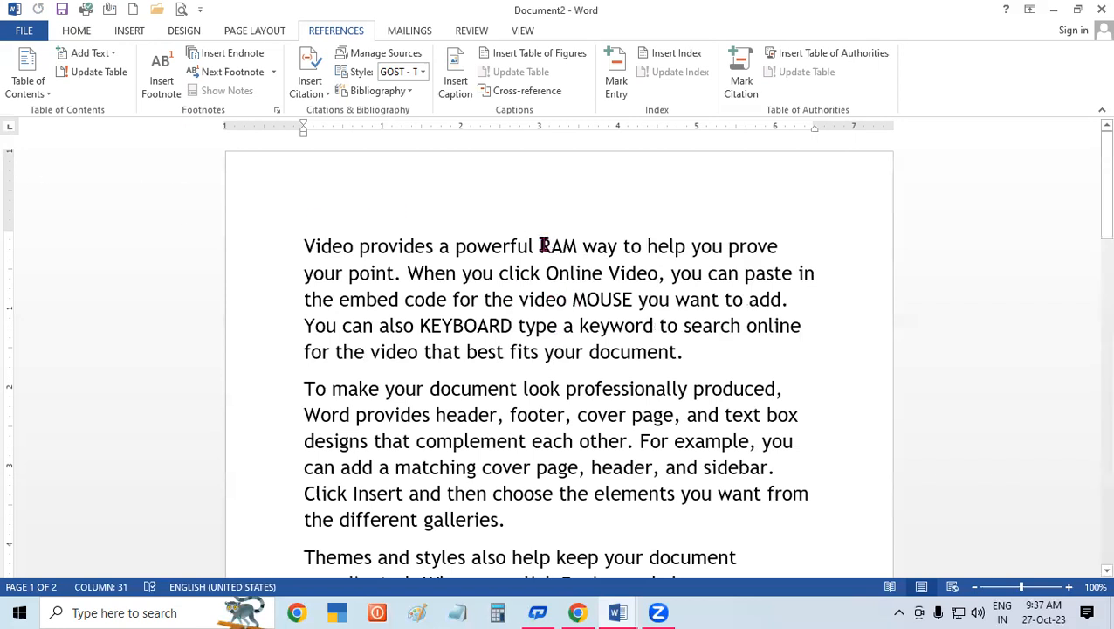
# - Enlarge the word RAM in the first paragraph to 26 pt
pyautogui.moveTo(539, 245); pyautogui.dragTo(578, 246)
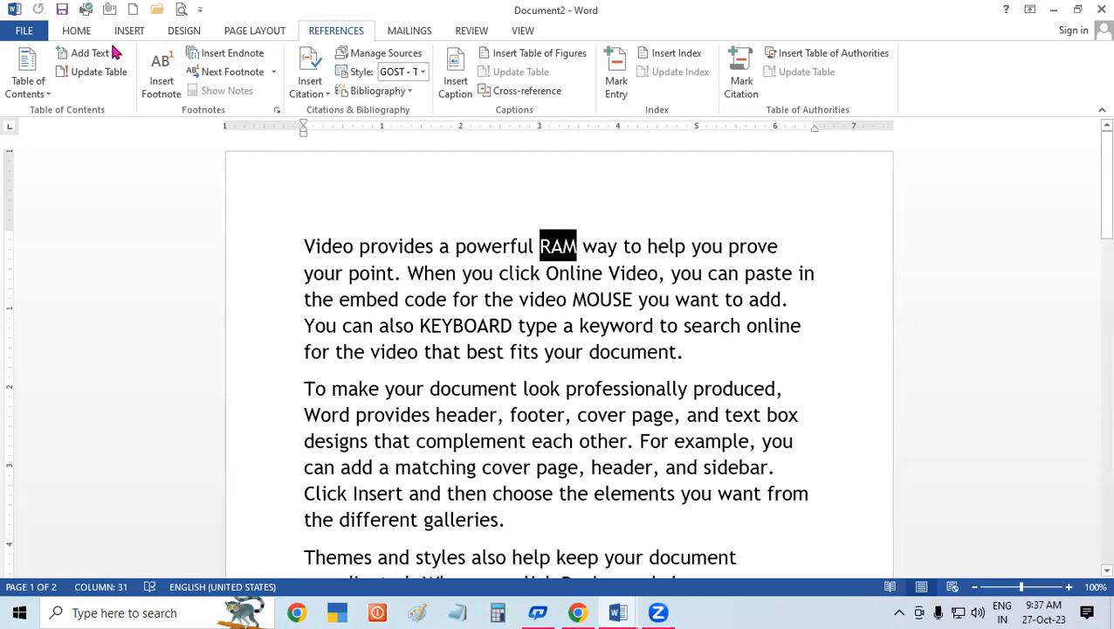
pyautogui.click(70, 29)
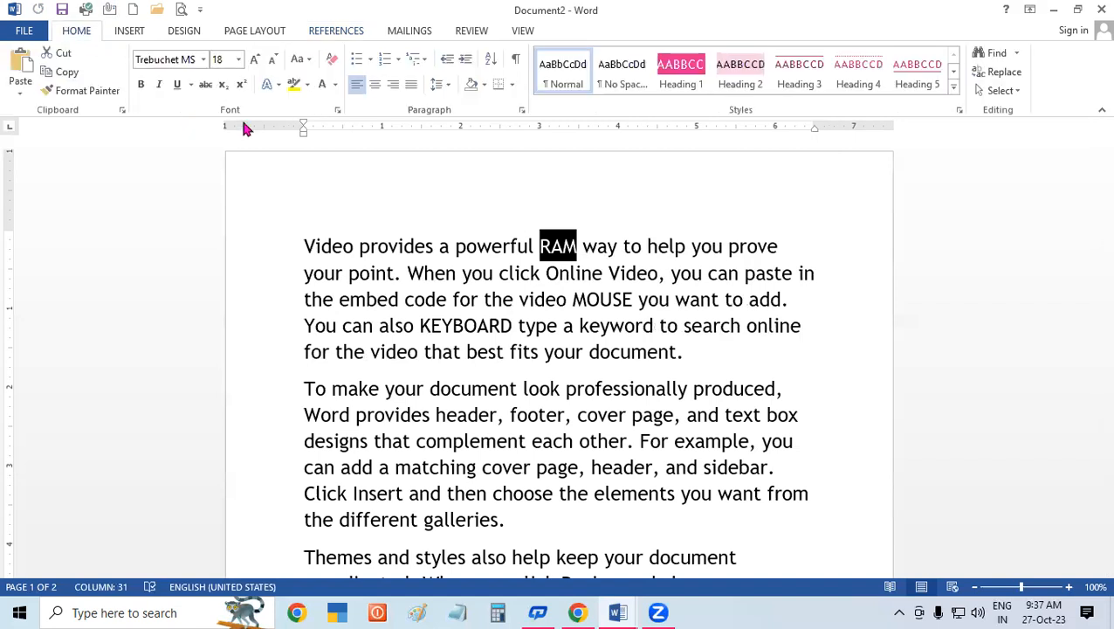
pyautogui.click(255, 63)
pyautogui.click(255, 63)
pyautogui.click(255, 63)
pyautogui.click(255, 63)
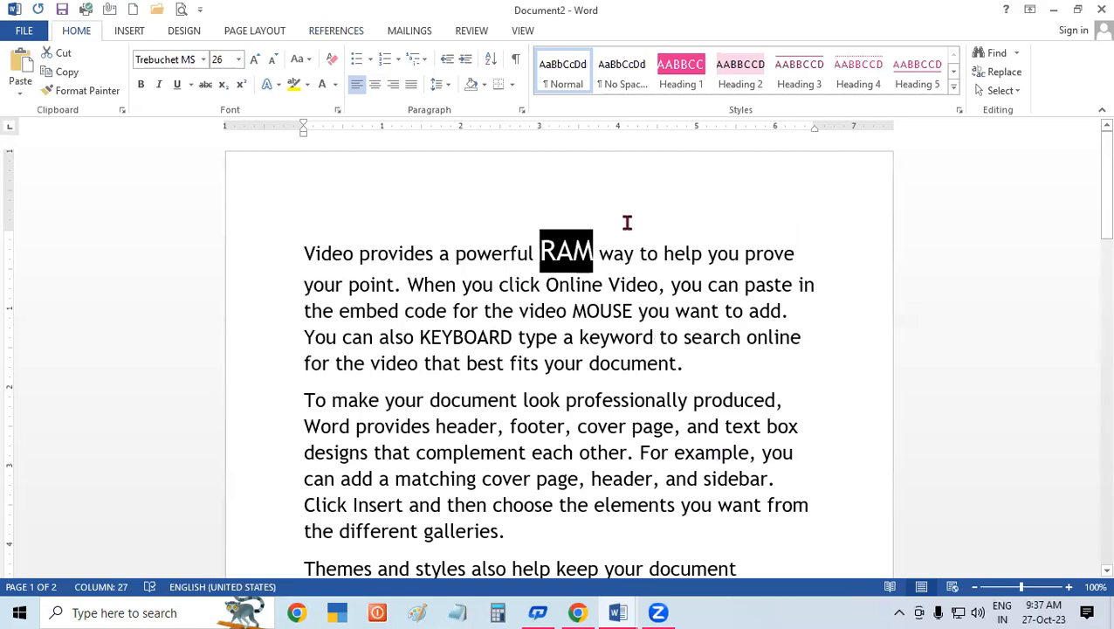
# - Add a footnote to the word RAM in the first paragraph, reading RANDOM ACCESS MEMORY
pyautogui.hotkey('ctrl', 'alt', 'f')
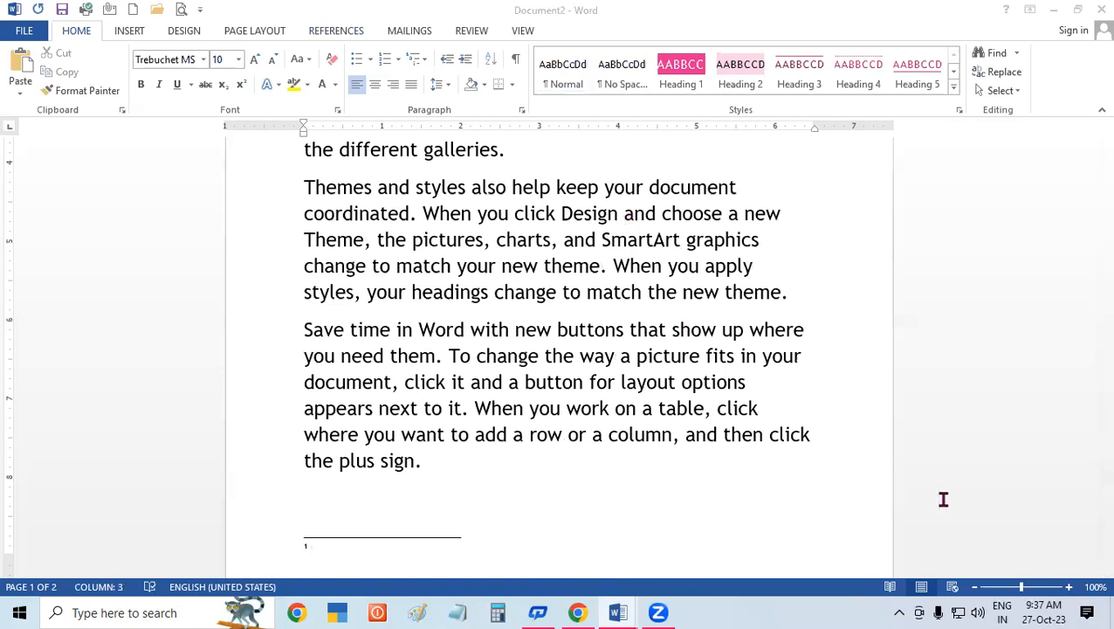
pyautogui.click(332, 560)
pyautogui.write('RANDOM')
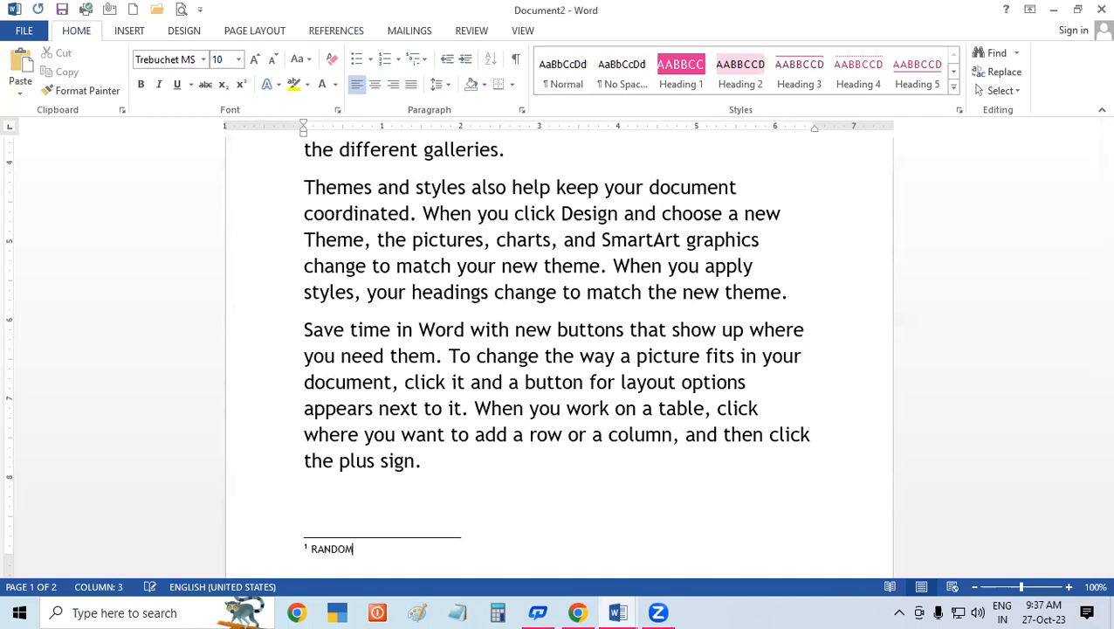
pyautogui.write(' ACCESS MEMORY')
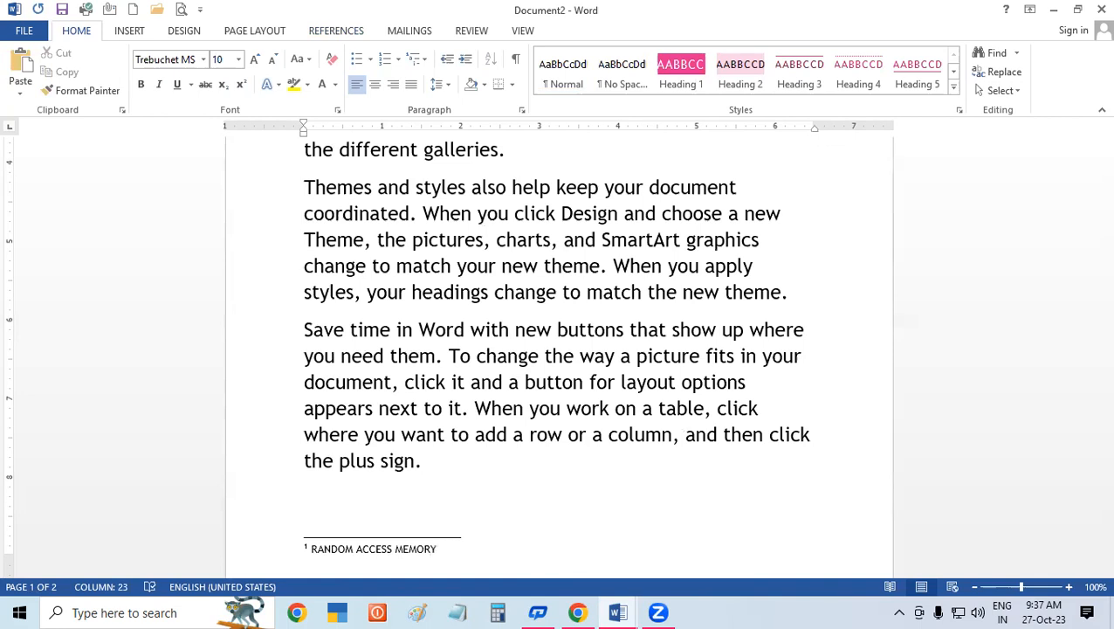
# - Enlarge the word MOUSE in the first paragraph to 24 pt
pyautogui.moveTo(1091, 281); pyautogui.dragTo(1089, 166)
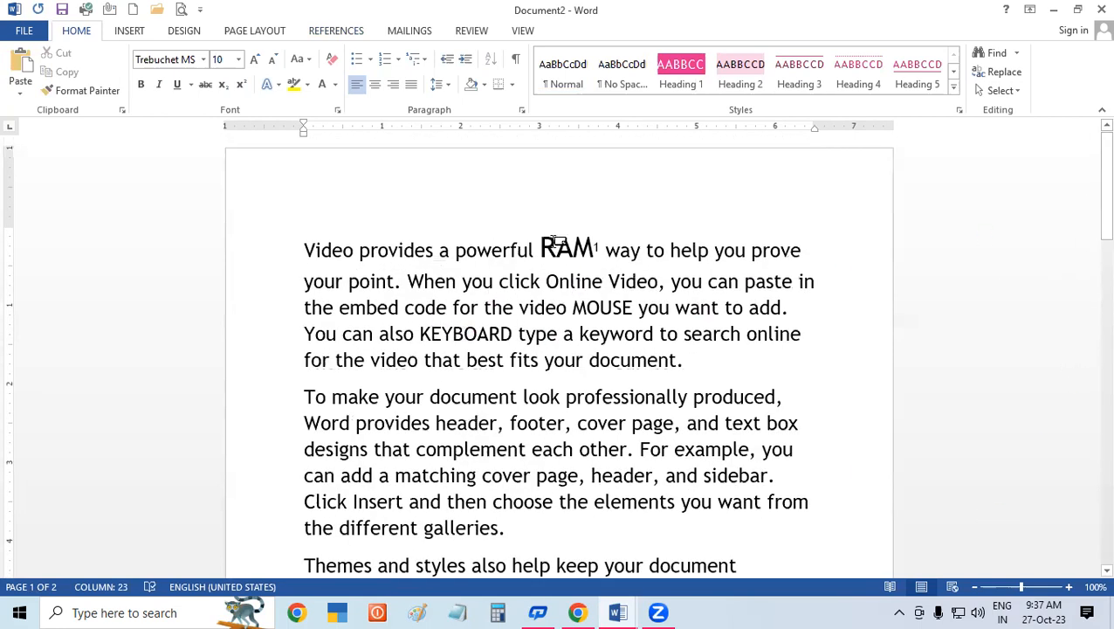
pyautogui.moveTo(575, 308); pyautogui.dragTo(632, 307)
pyautogui.click(255, 59)
pyautogui.click(255, 60)
pyautogui.click(255, 59)
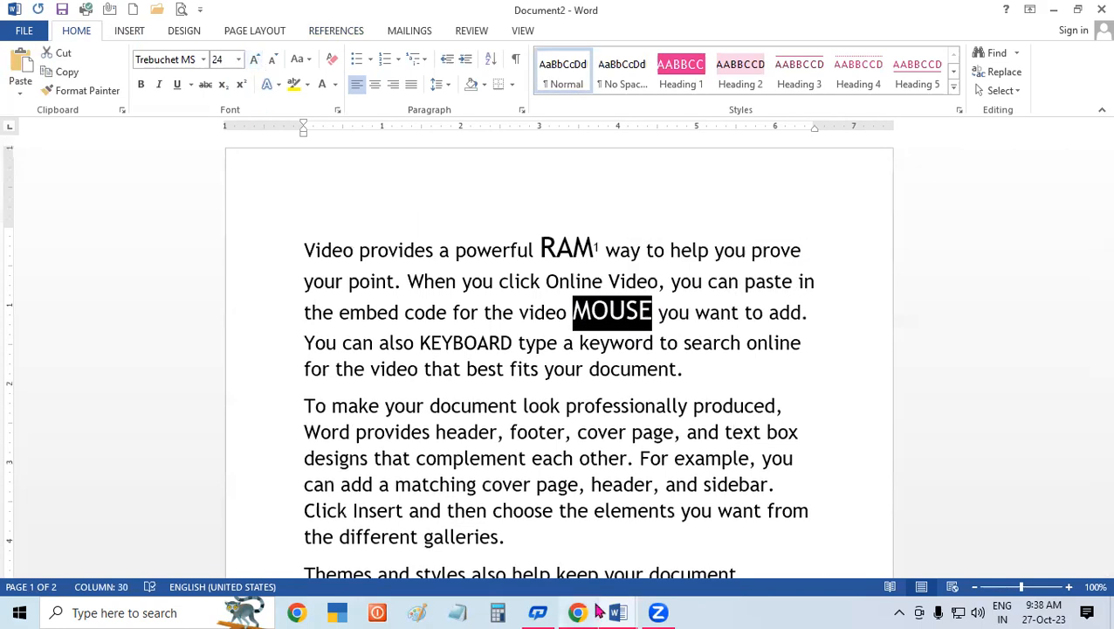
# - Add a footnote to the word MOUSE, reading POINTING INPUT DEVICE
pyautogui.hotkey('ctrl', 'alt', 'f')
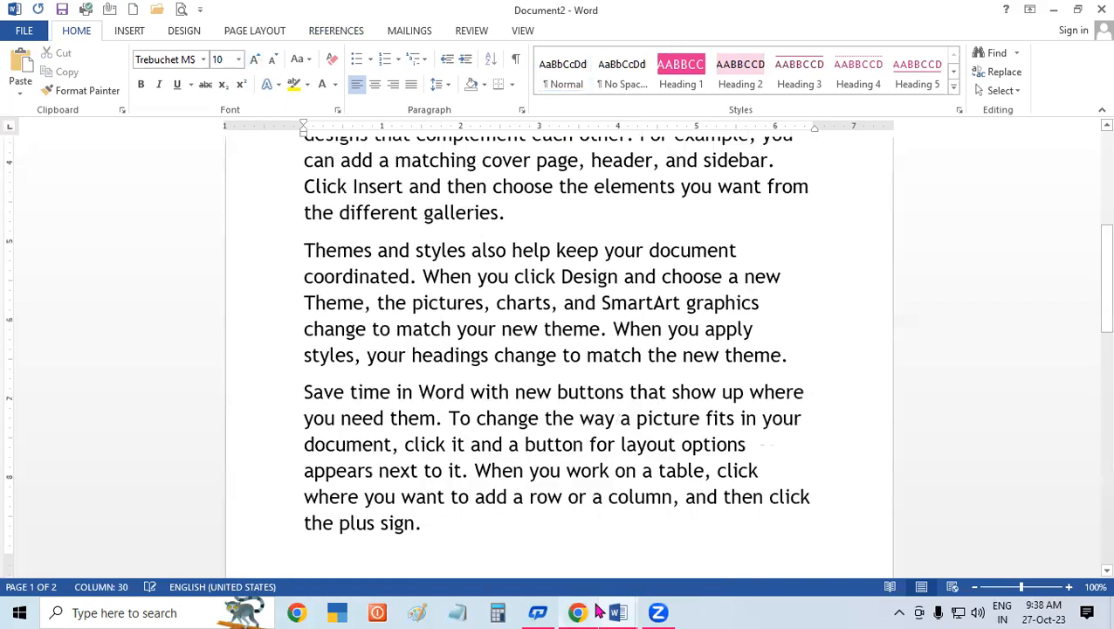
pyautogui.write('POINTING')
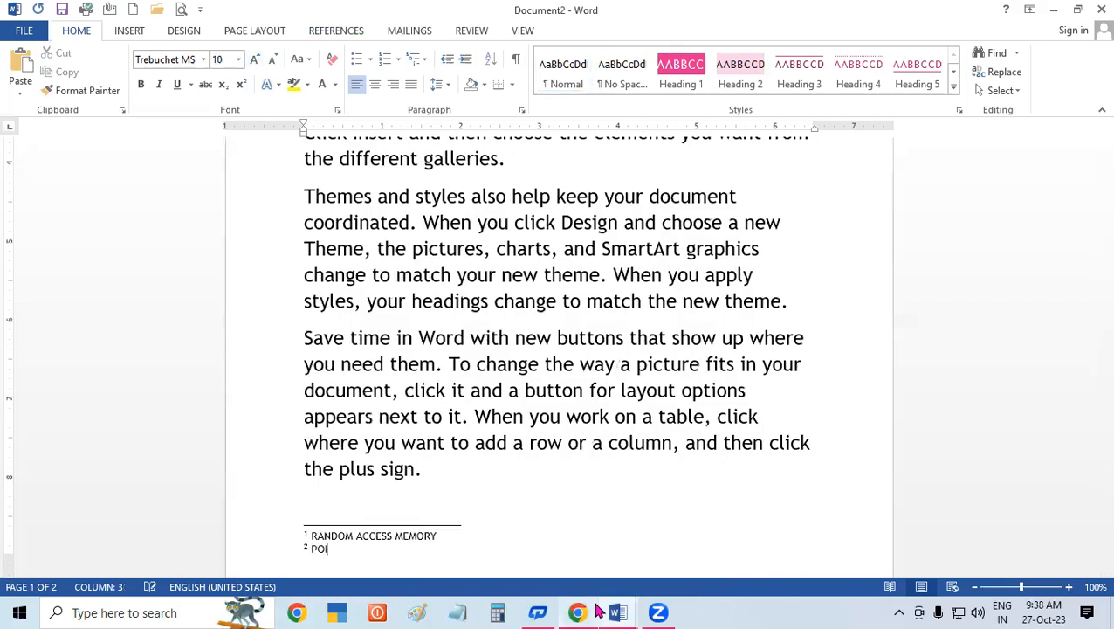
pyautogui.write(' INPUT DEVICE')
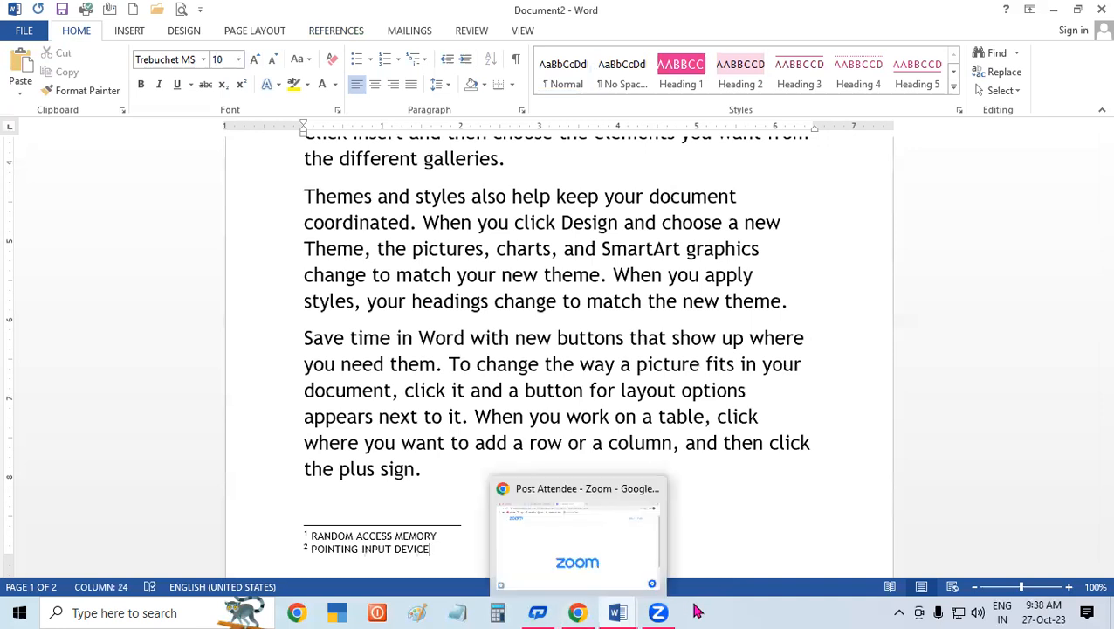
# - Enlarge the word KEYBOARD in the first paragraph to 26 pt and make it bold
pyautogui.click(652, 416)
pyautogui.scroll(2, 652, 416)
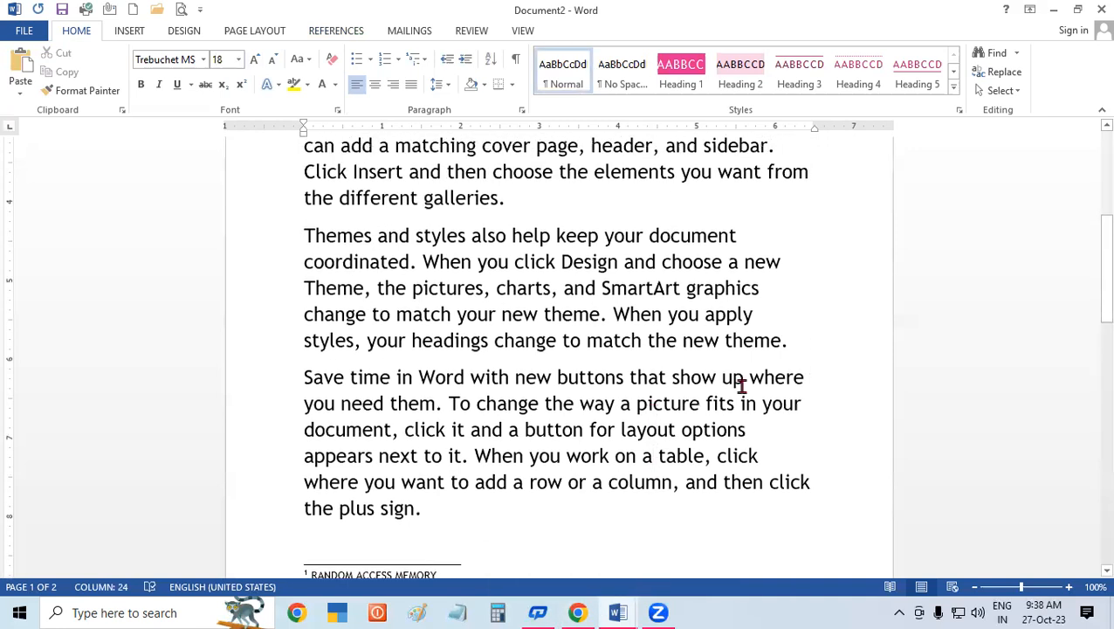
pyautogui.moveTo(1089, 274); pyautogui.dragTo(1093, 185)
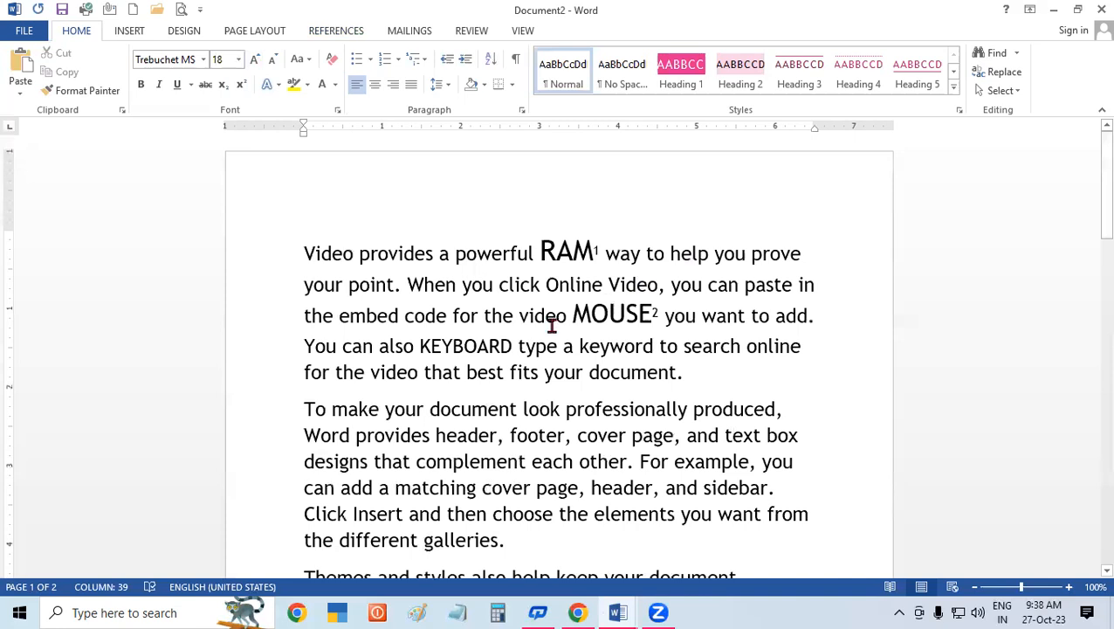
pyautogui.moveTo(421, 346); pyautogui.dragTo(512, 347)
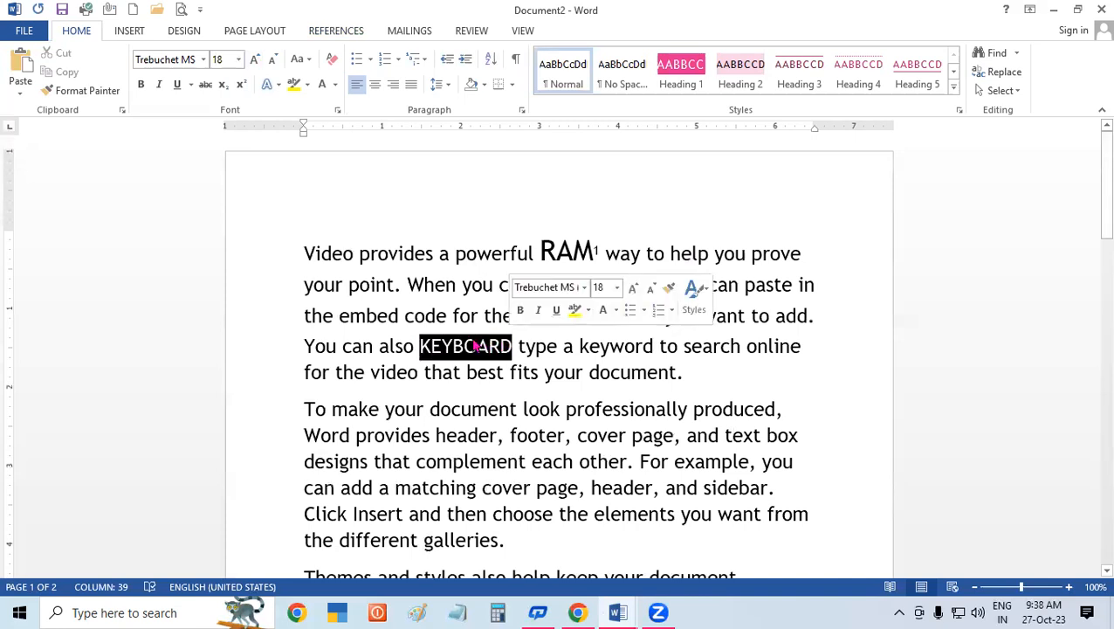
pyautogui.click(253, 60)
pyautogui.click(254, 59)
pyautogui.click(253, 60)
pyautogui.click(253, 59)
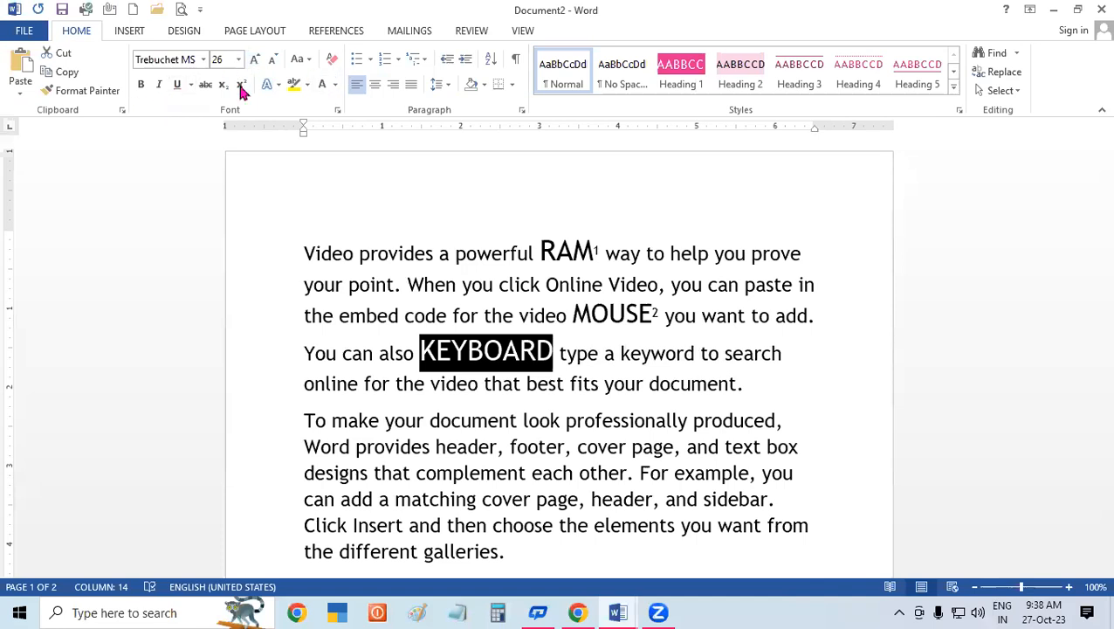
pyautogui.click(143, 83)
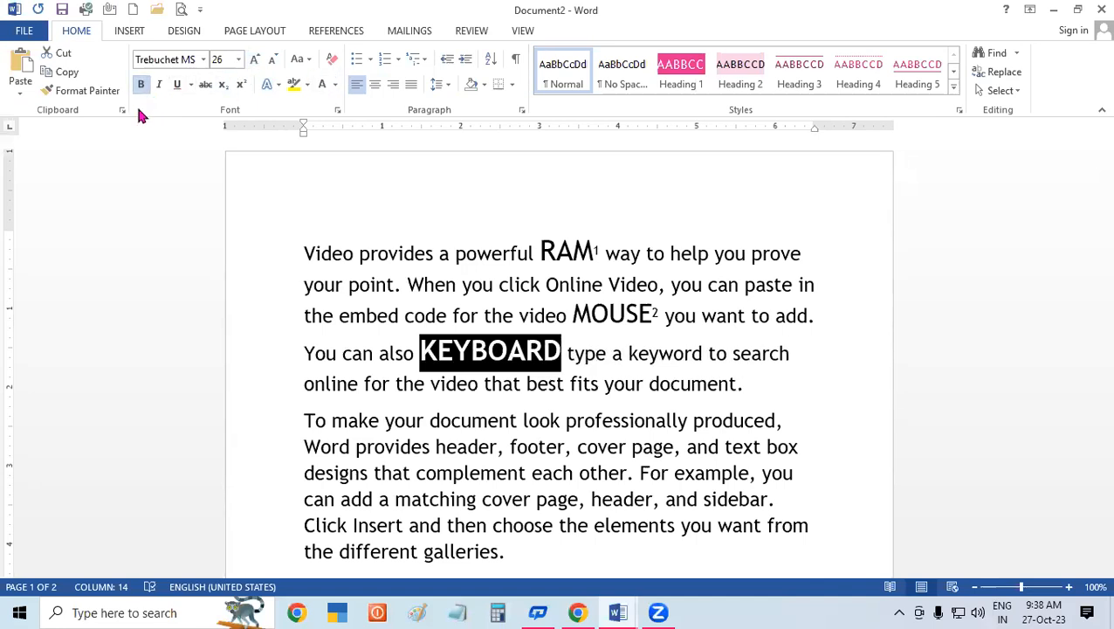
# - Add a footnote to the word KEYBOARD, reading INPUT DEVICE
pyautogui.hotkey('ctrl', 'alt', 'f')
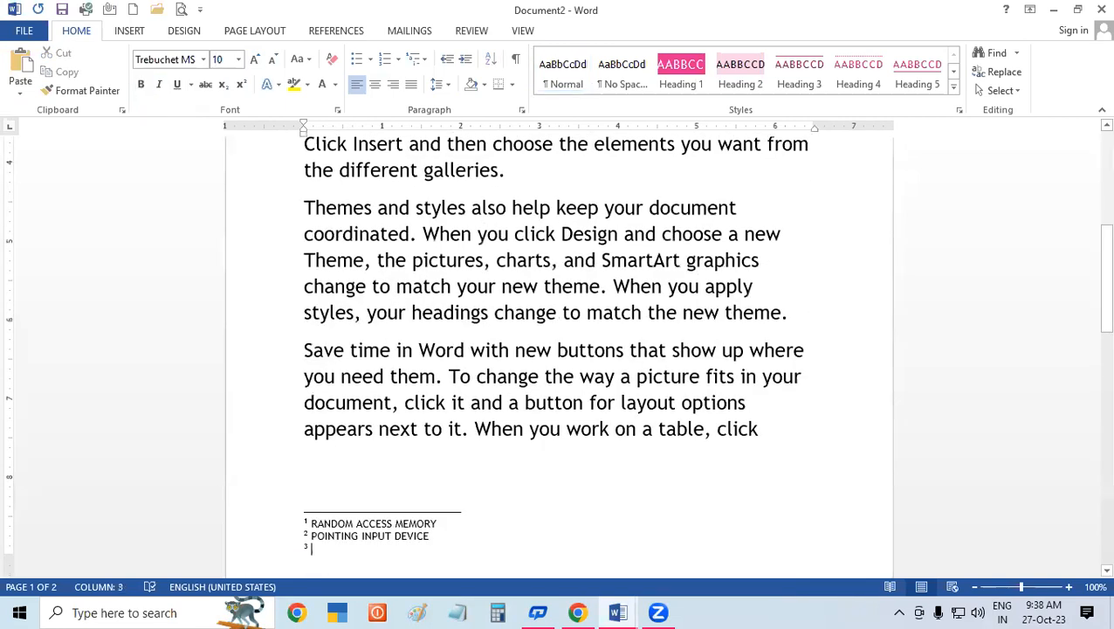
pyautogui.write('INPUT')
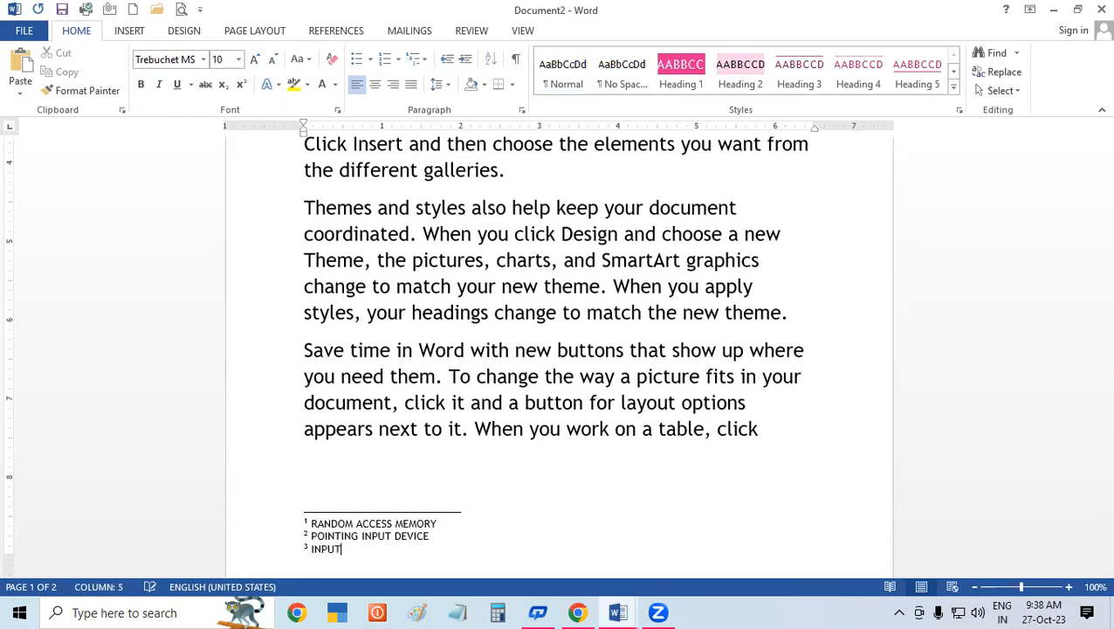
pyautogui.write(' DEVICE')
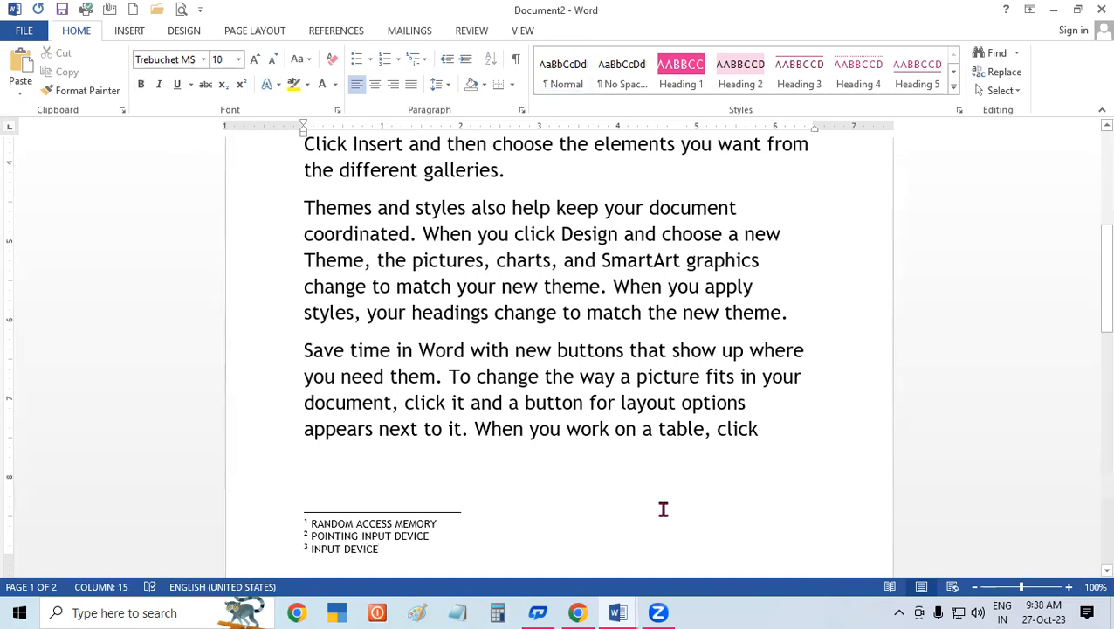
# - Enlarge the text of all three footnotes at the end of the page to 26 pt
pyautogui.moveTo(378, 548); pyautogui.dragTo(265, 529)
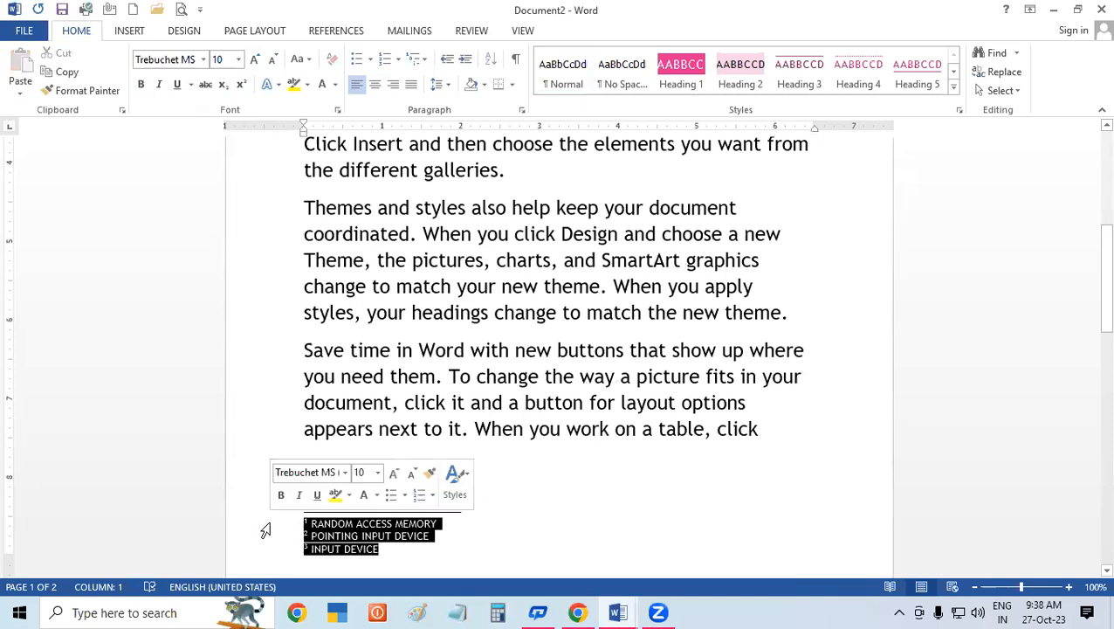
pyautogui.hotkey('ctrl', 'shift', '.')
pyautogui.hotkey('ctrl', 'shift', '.')
pyautogui.hotkey('ctrl', 'shift', '.')
pyautogui.hotkey('ctrl', 'shift', '.')
pyautogui.hotkey('ctrl', 'shift', '.')
pyautogui.hotkey('ctrl', 'shift', '.')
pyautogui.hotkey('ctrl', 'shift', '.')
pyautogui.hotkey('ctrl', 'shift', '.')
pyautogui.hotkey('ctrl', 'shift', '.')
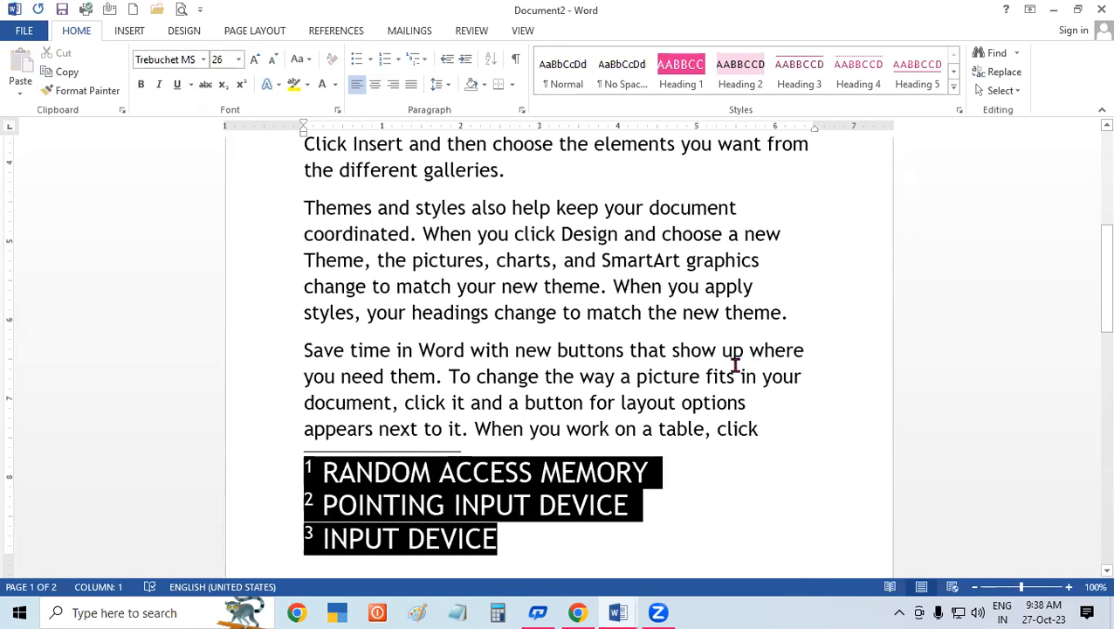
pyautogui.click(375, 319)
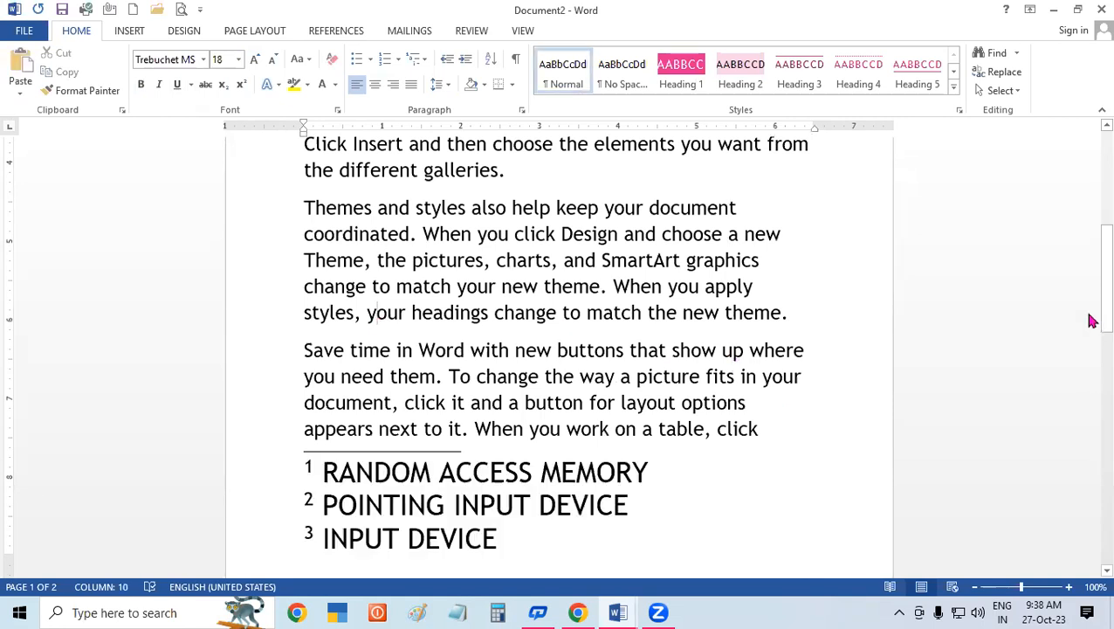
# - Examine the footnote pop-ups of RAM, MOUSE and KEYBOARD, the footnotes at the page end, and the References commands
pyautogui.moveTo(1089, 291); pyautogui.dragTo(1089, 93)
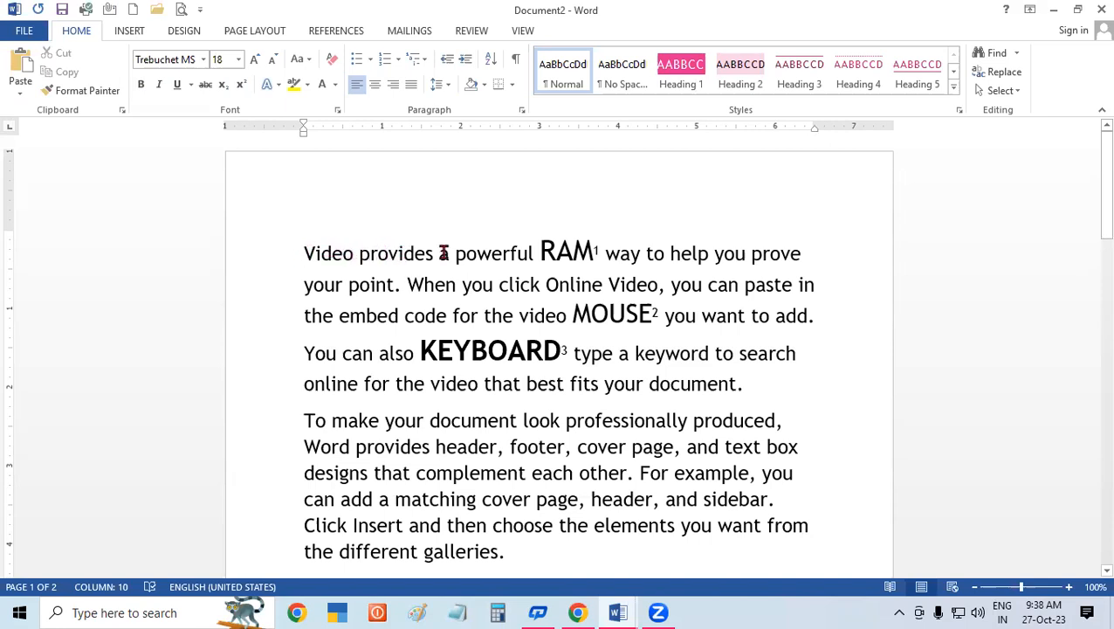
pyautogui.moveTo(556, 251)
pyautogui.moveTo(593, 315)
pyautogui.moveTo(509, 357)
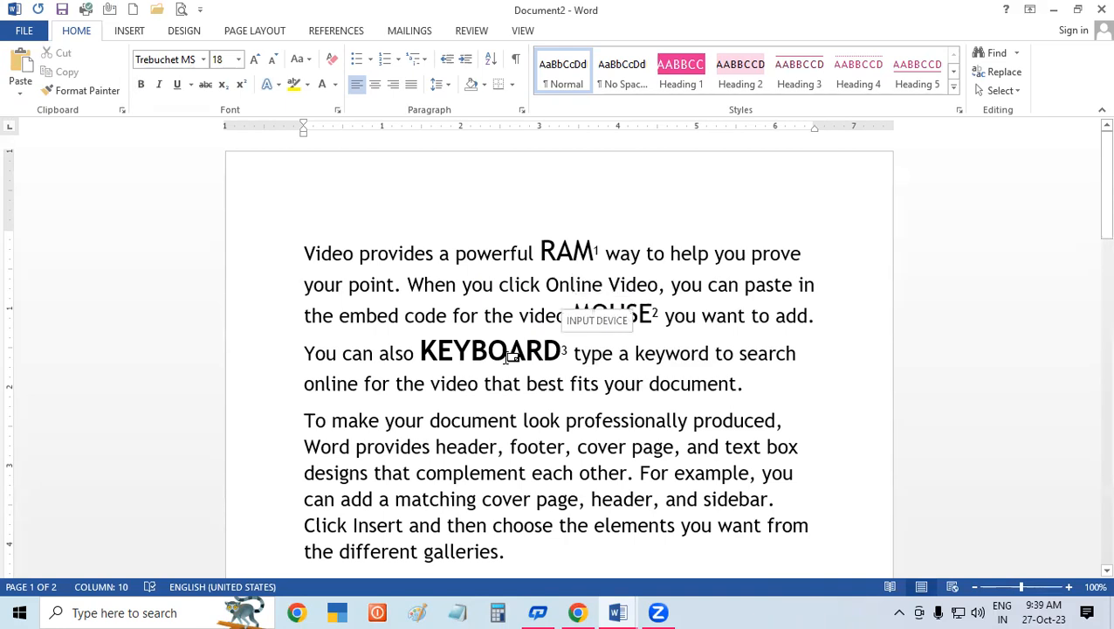
pyautogui.moveTo(1089, 149); pyautogui.dragTo(1092, 364)
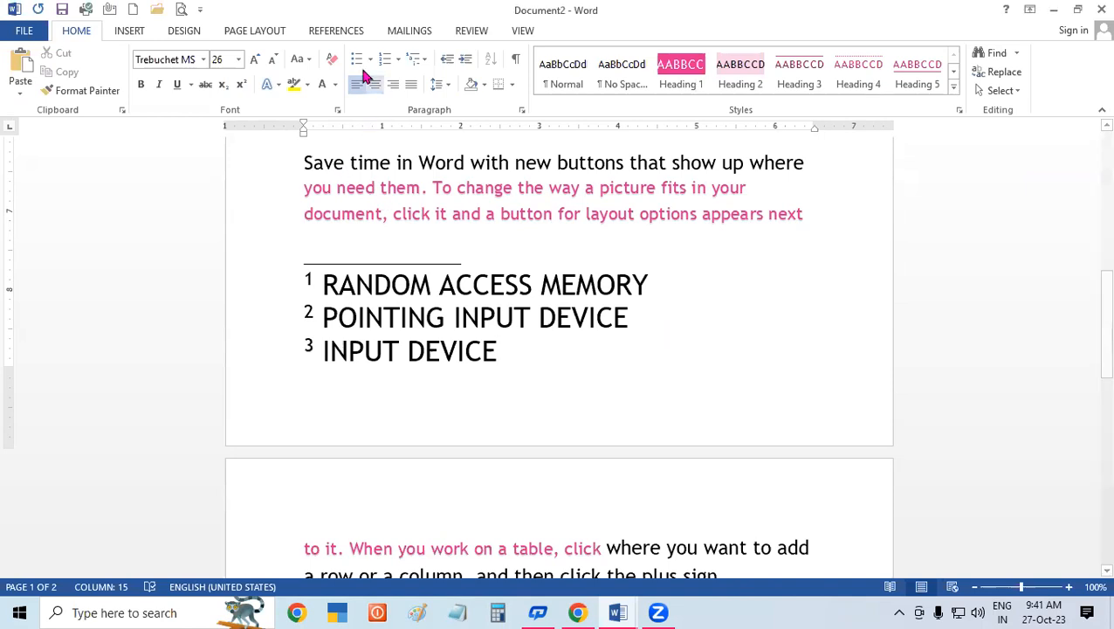
pyautogui.click(341, 31)
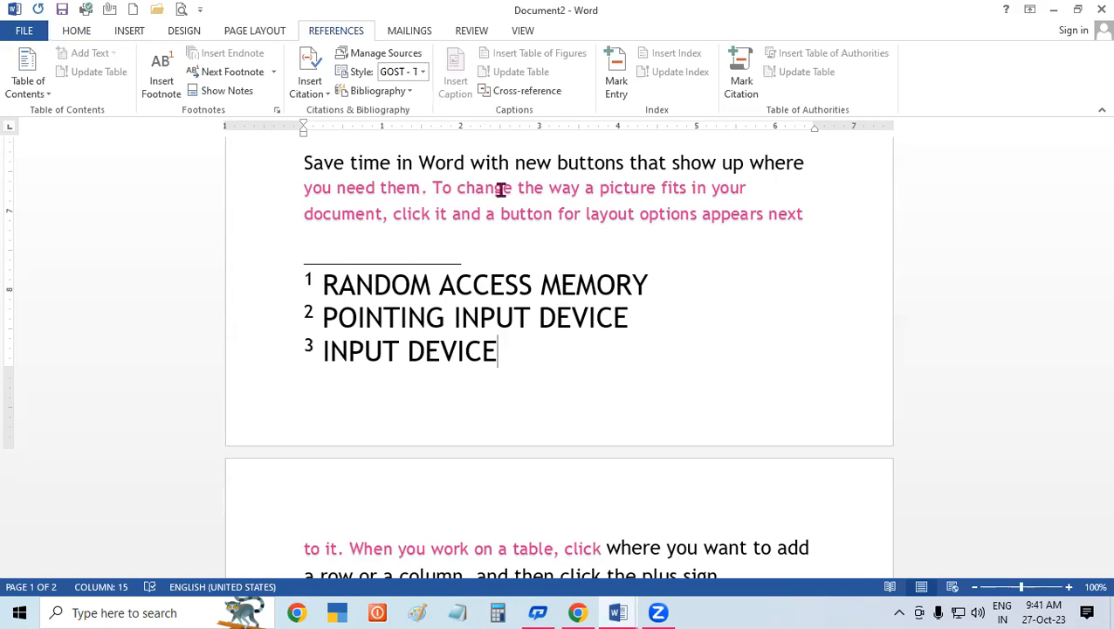
# - Create a new blank document and fill it with sample paragraphs generated by =RAND(125)
pyautogui.hotkey('ctrl', 'n')
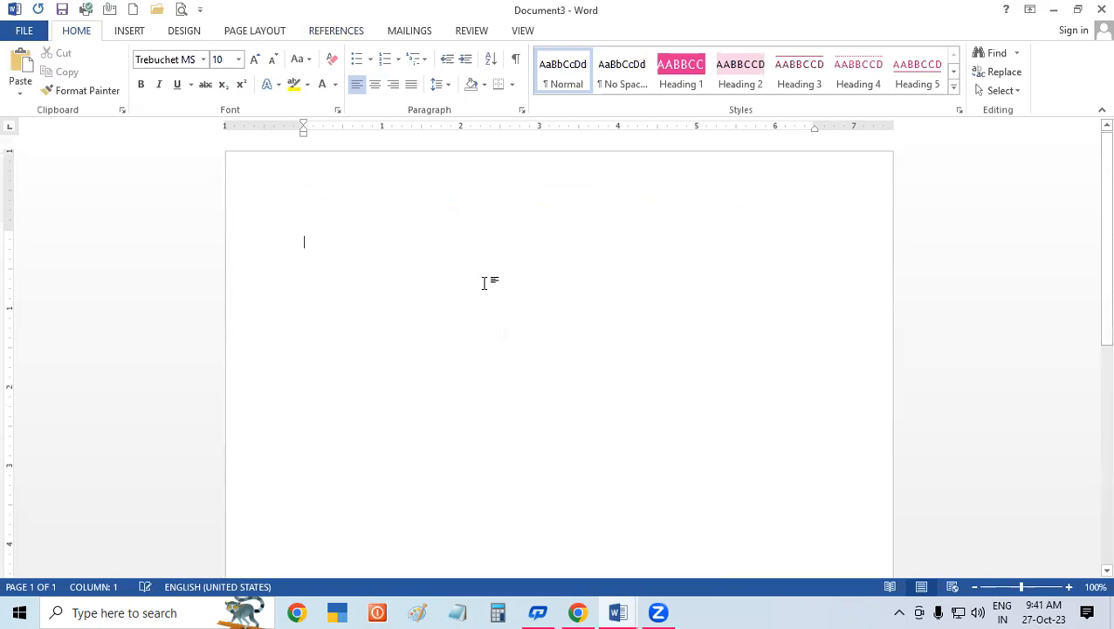
pyautogui.write('=RA')
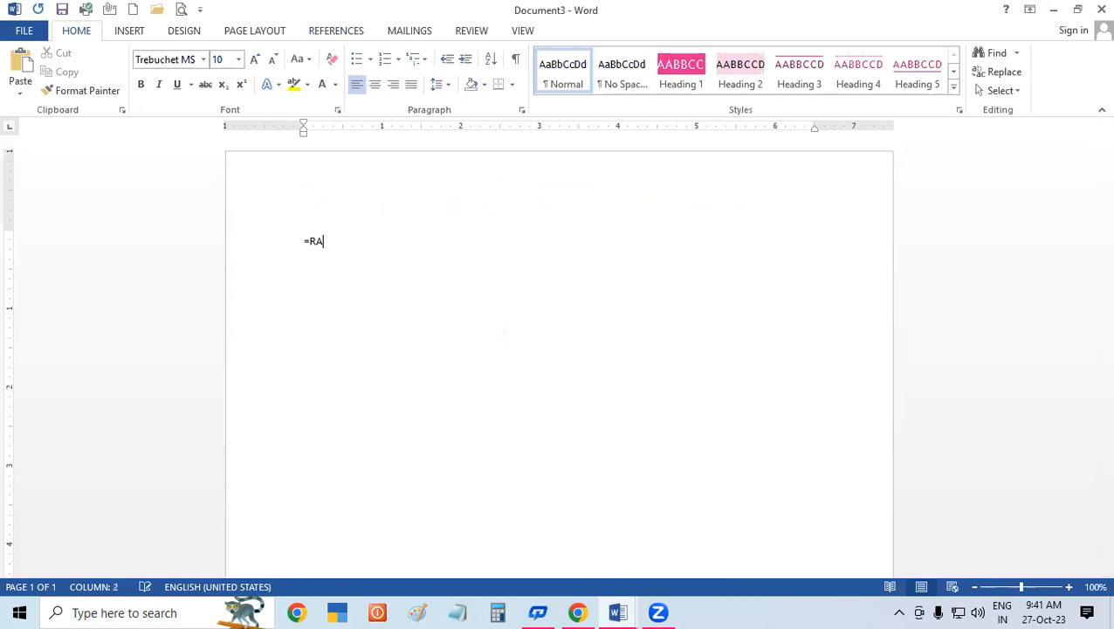
pyautogui.write('ND(125)')
pyautogui.press('Return')
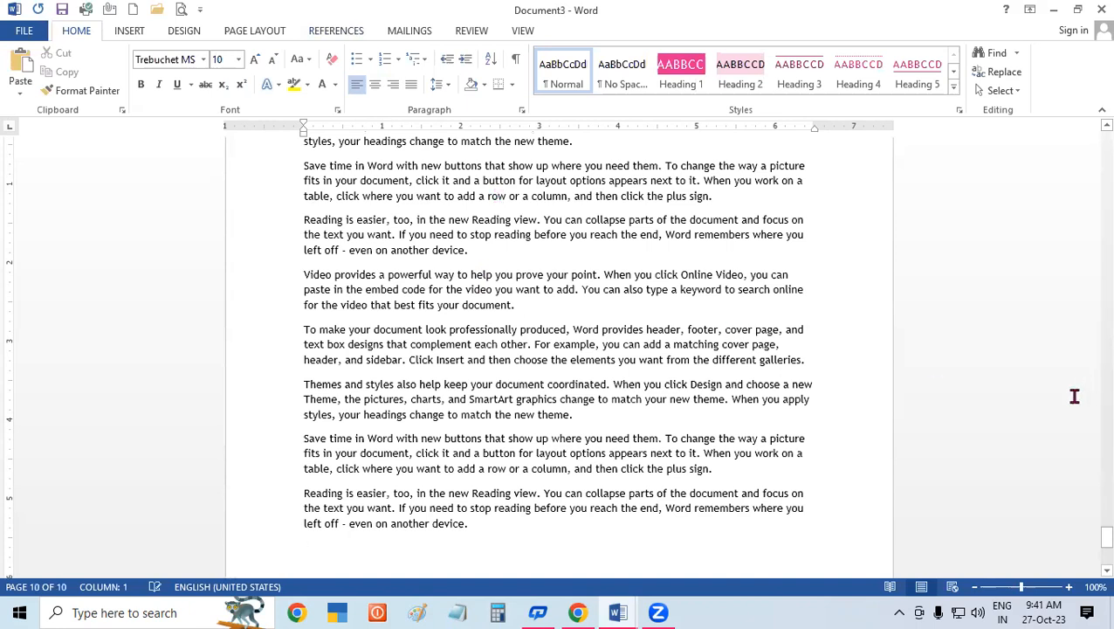
# - Insert MONITOR at the end of the first paragraph and JOYSTICK after "Word provides" in the second paragraph
pyautogui.press('pageup')
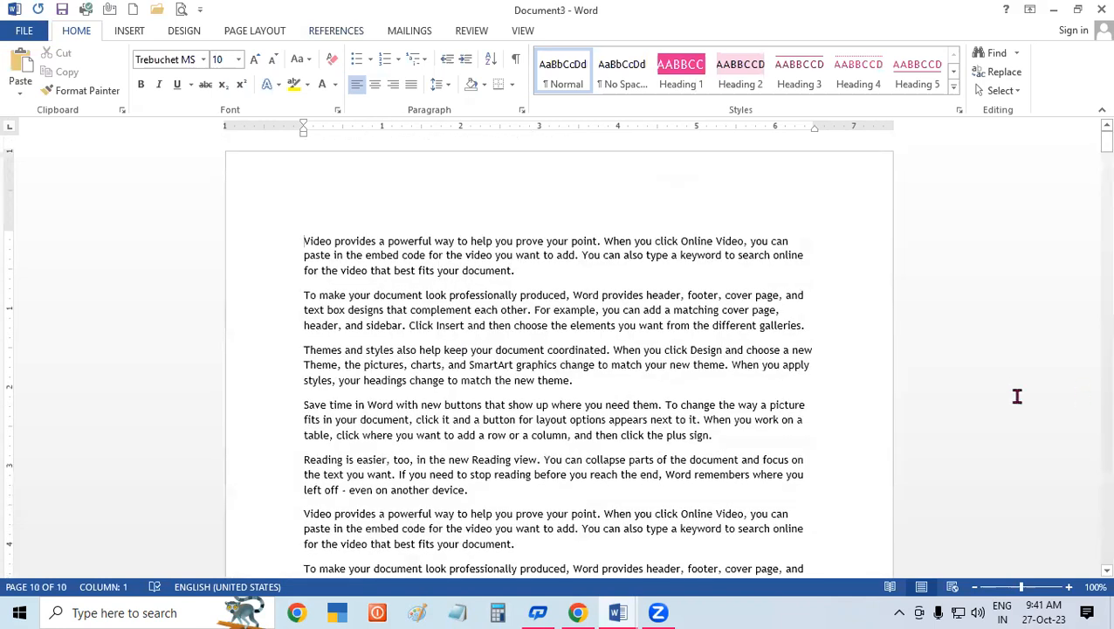
pyautogui.click(542, 269)
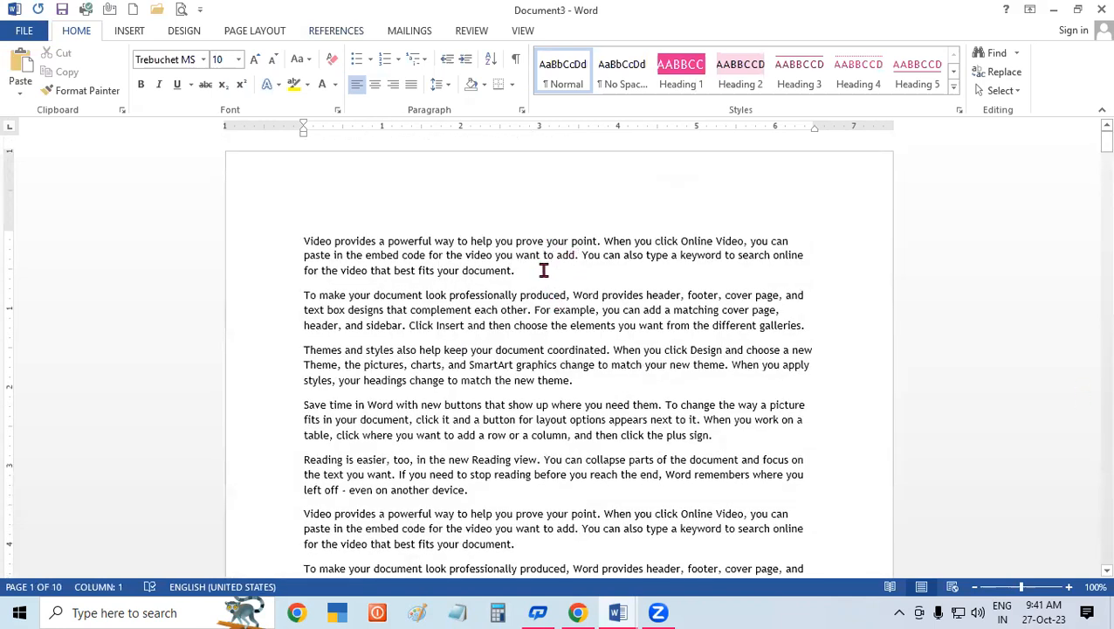
pyautogui.write('MO')
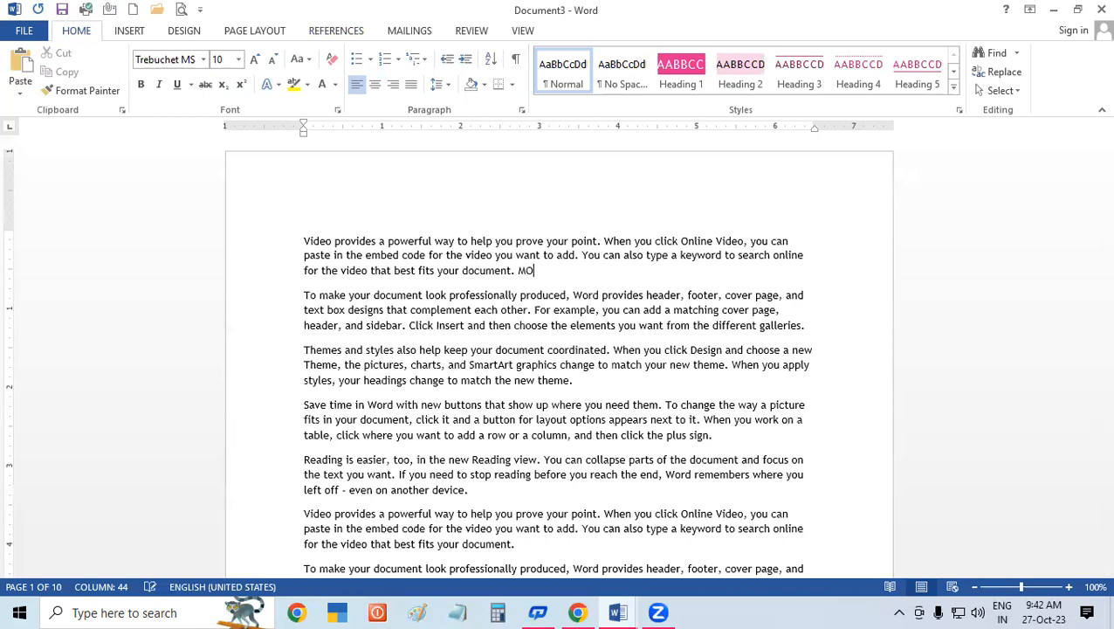
pyautogui.write('NITOR')
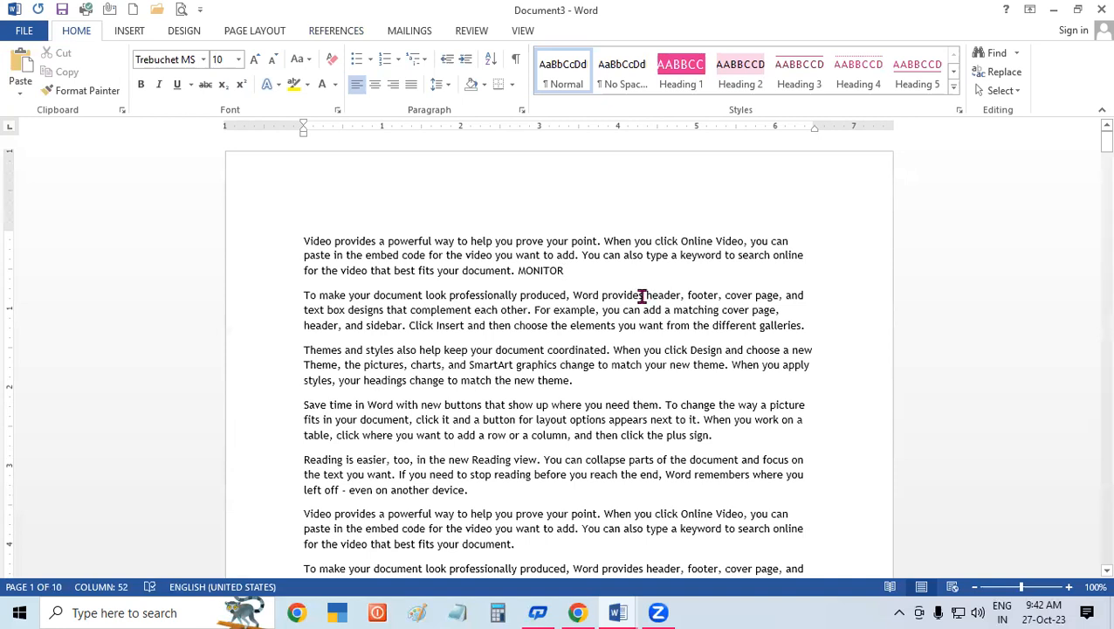
pyautogui.click(646, 295)
pyautogui.write('JOY')
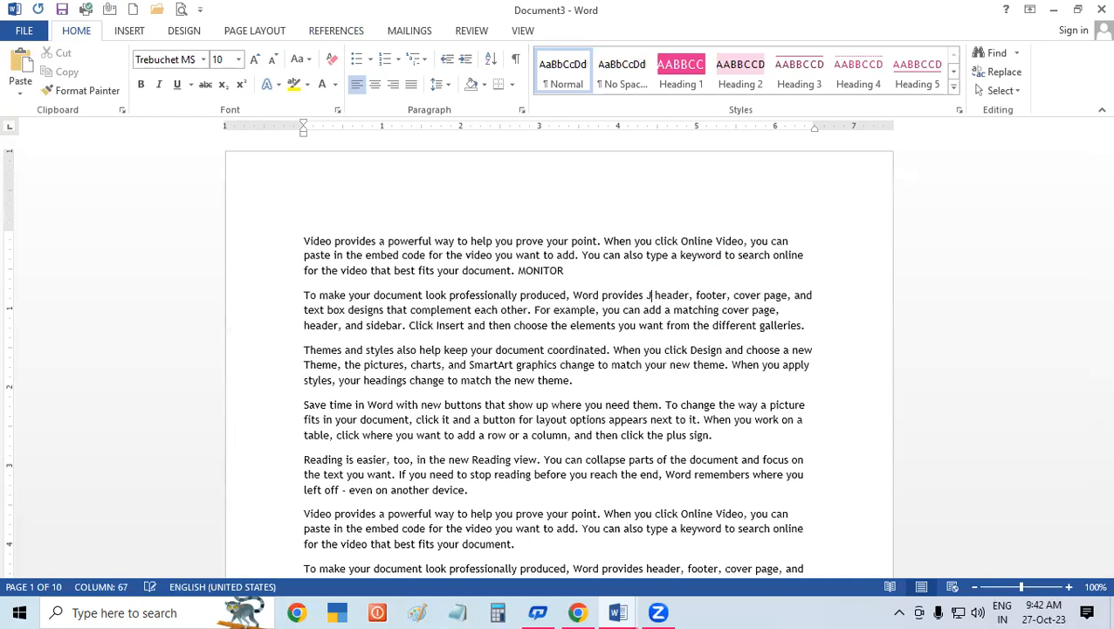
pyautogui.write('STICK')
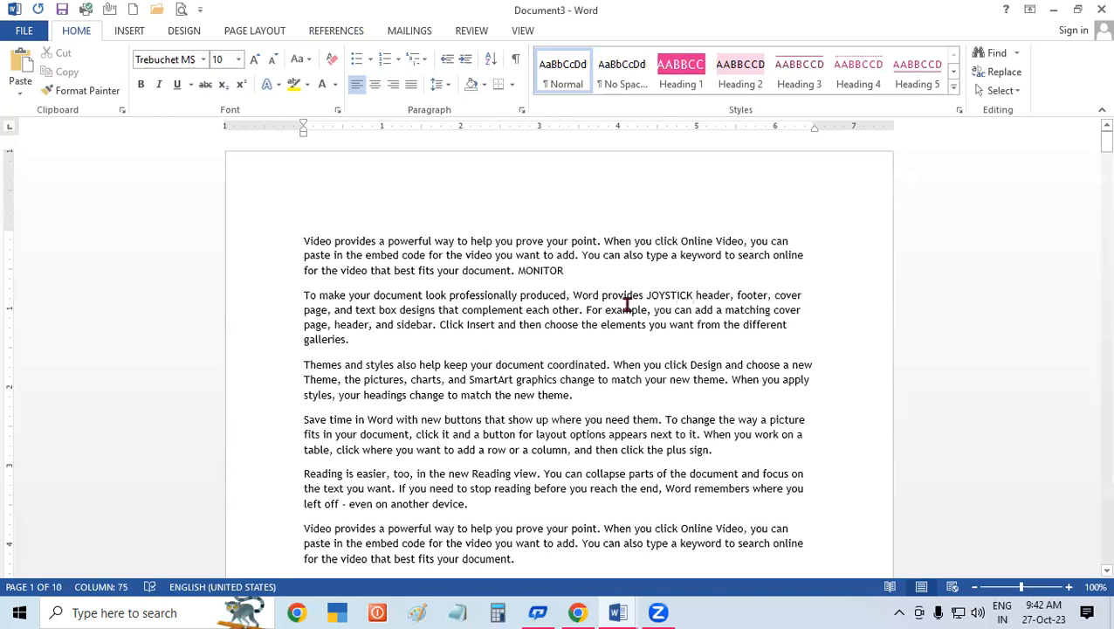
# - Insert SCANNER after "Click Insert" and PRINTER after "the elements you want" in the second paragraph
pyautogui.click(499, 325)
pyautogui.write('SCANNER')
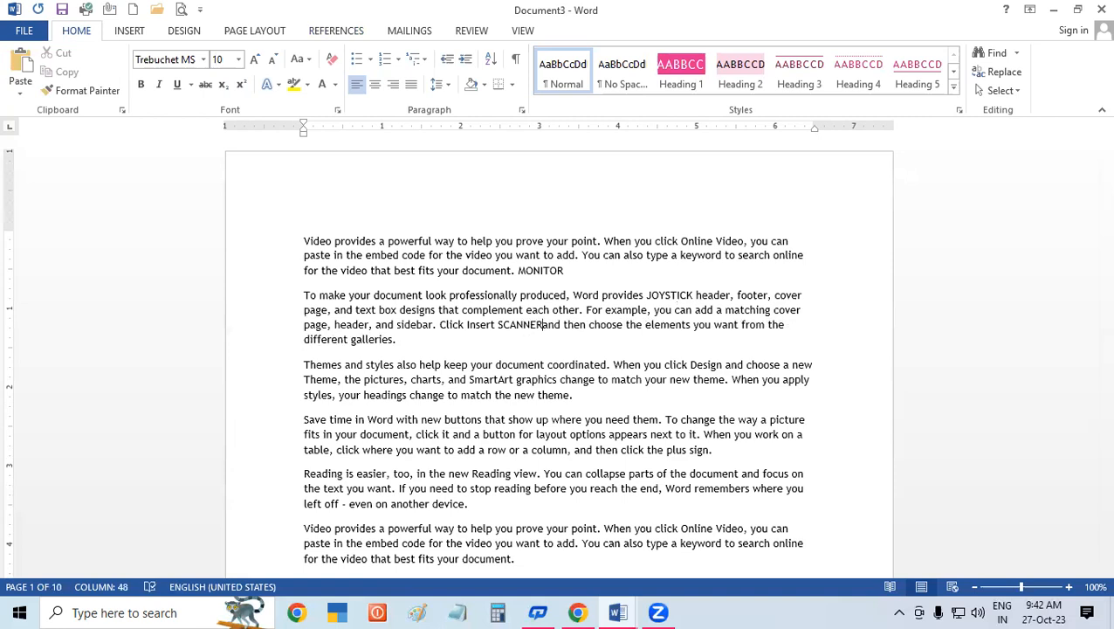
pyautogui.click(742, 323)
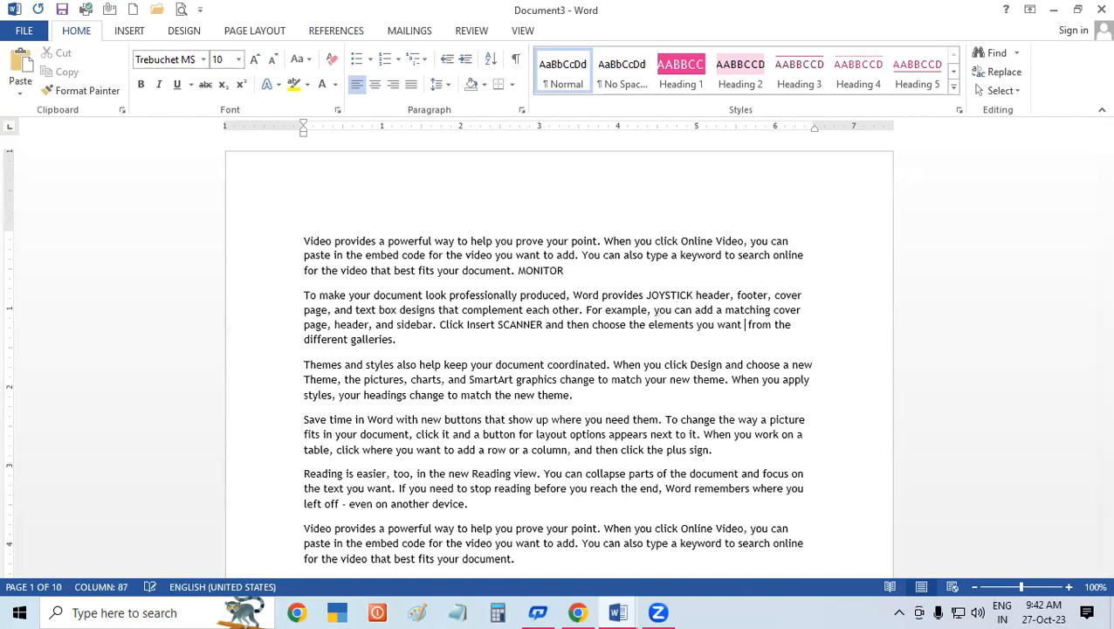
pyautogui.write('PRINTER')
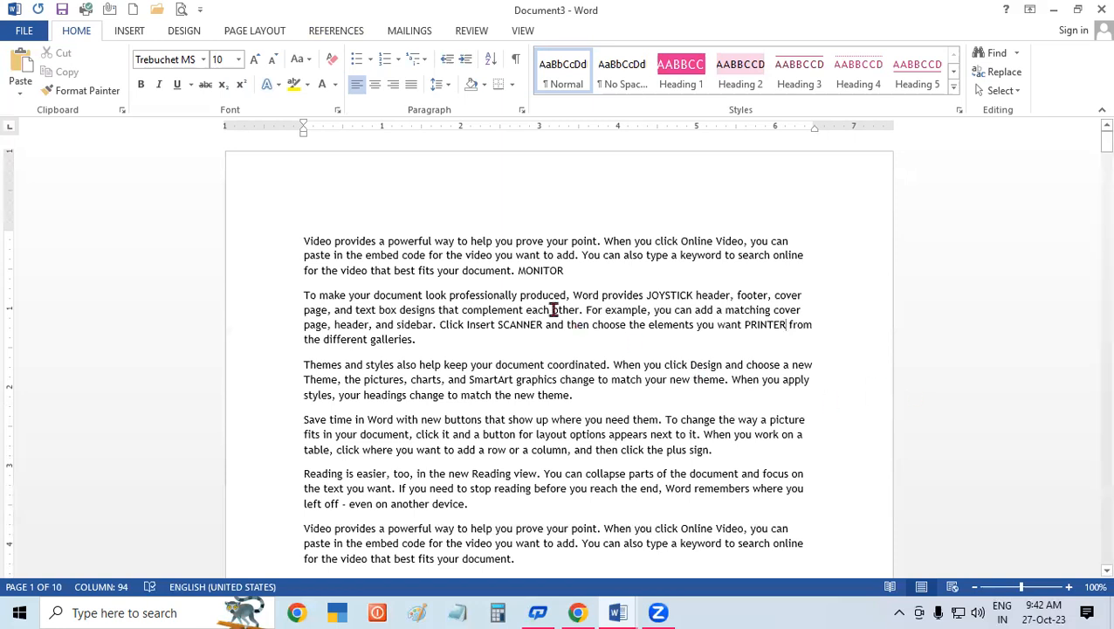
# - Format the word MONITOR at the end of the first paragraph as bold with font size 18
pyautogui.moveTo(517, 273); pyautogui.dragTo(569, 278)
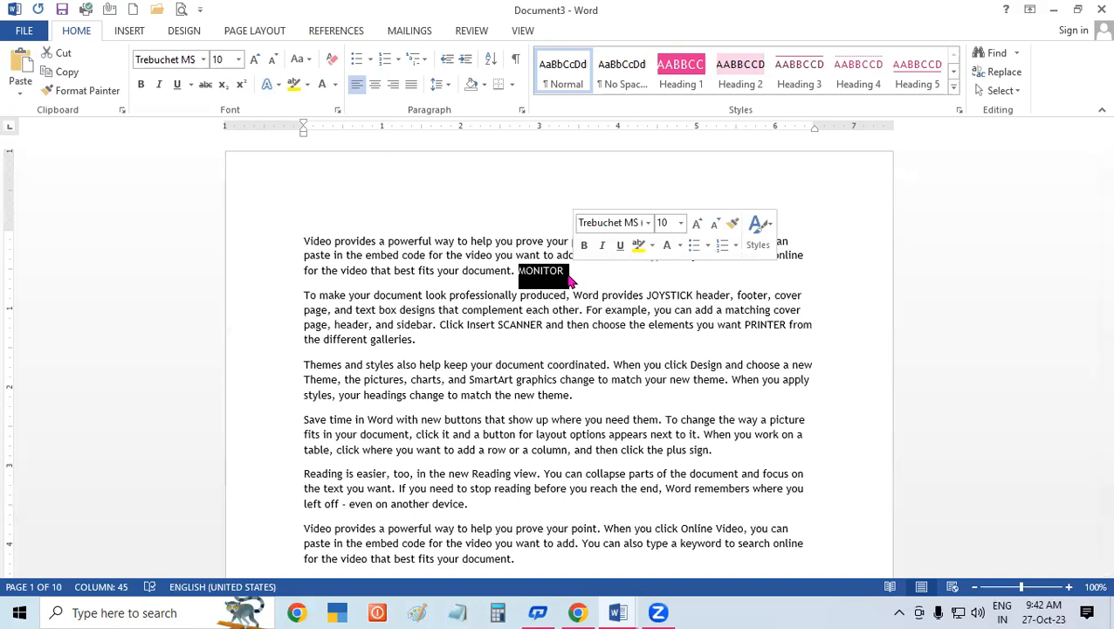
pyautogui.click(253, 62)
pyautogui.click(252, 63)
pyautogui.click(253, 63)
pyautogui.click(253, 62)
pyautogui.click(252, 63)
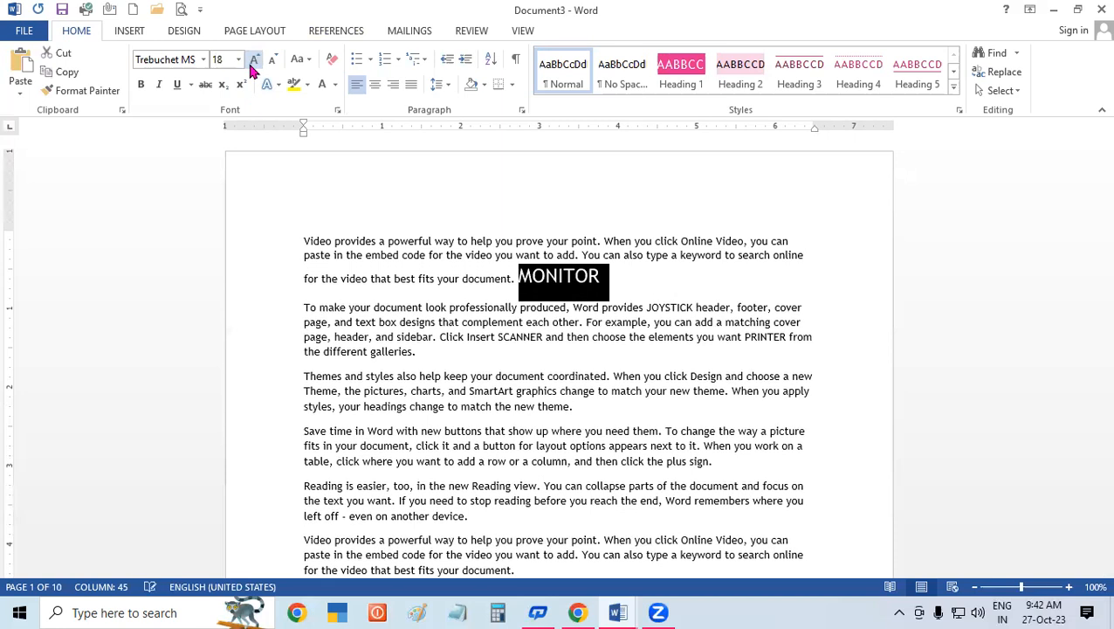
pyautogui.click(143, 87)
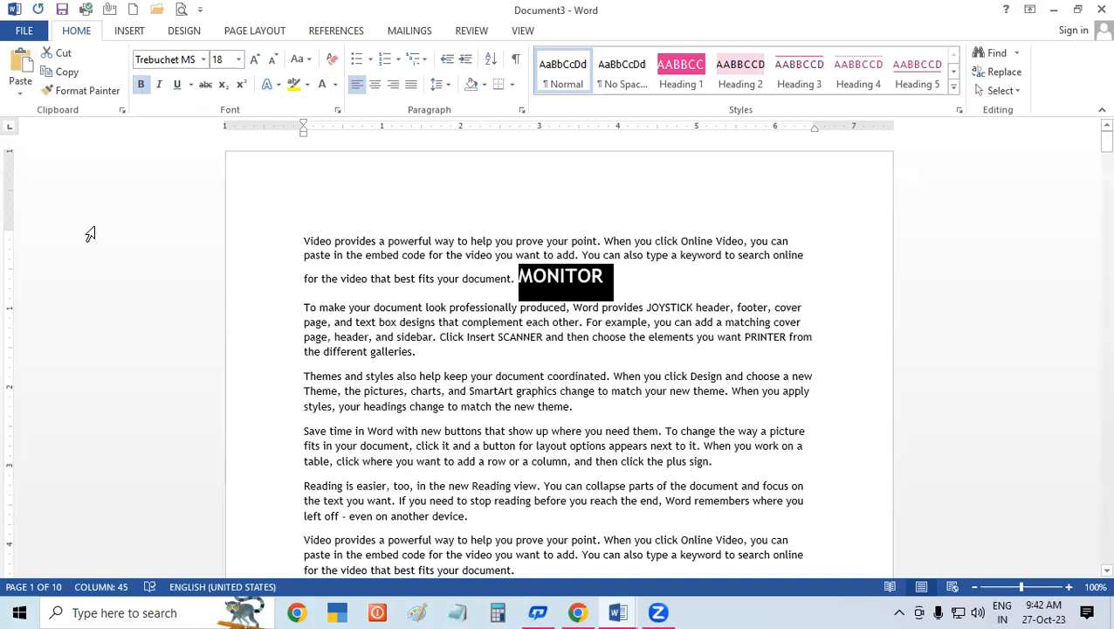
# - Copy the formatting of MONITOR to JOYSTICK, SCANNER and PRINTER in the second paragraph with Format Painter
pyautogui.click(59, 92)
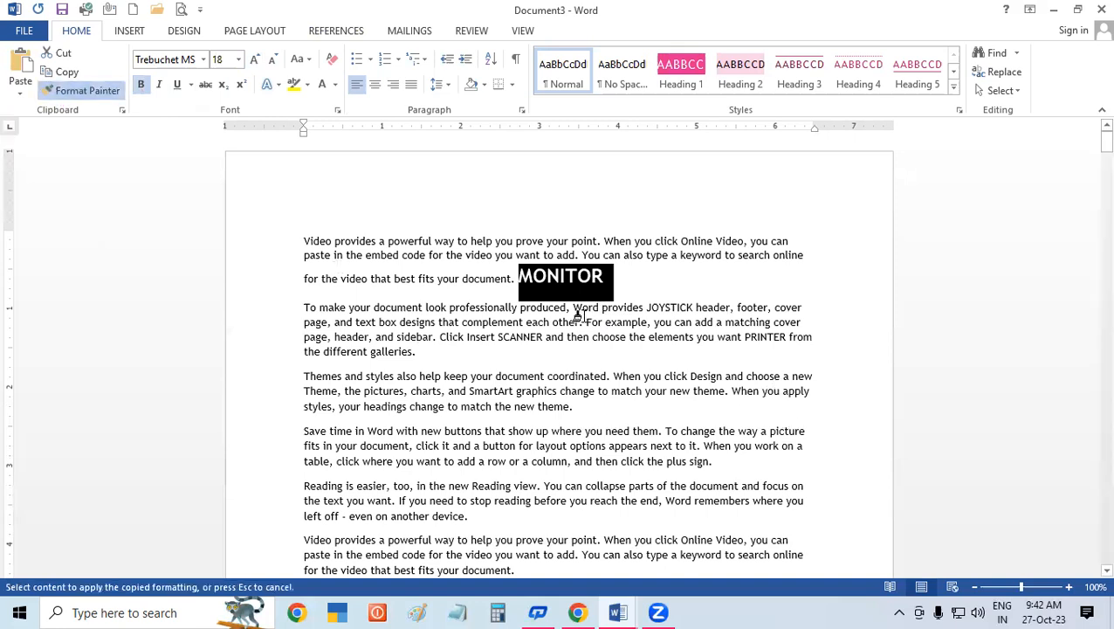
pyautogui.moveTo(644, 308); pyautogui.dragTo(694, 308)
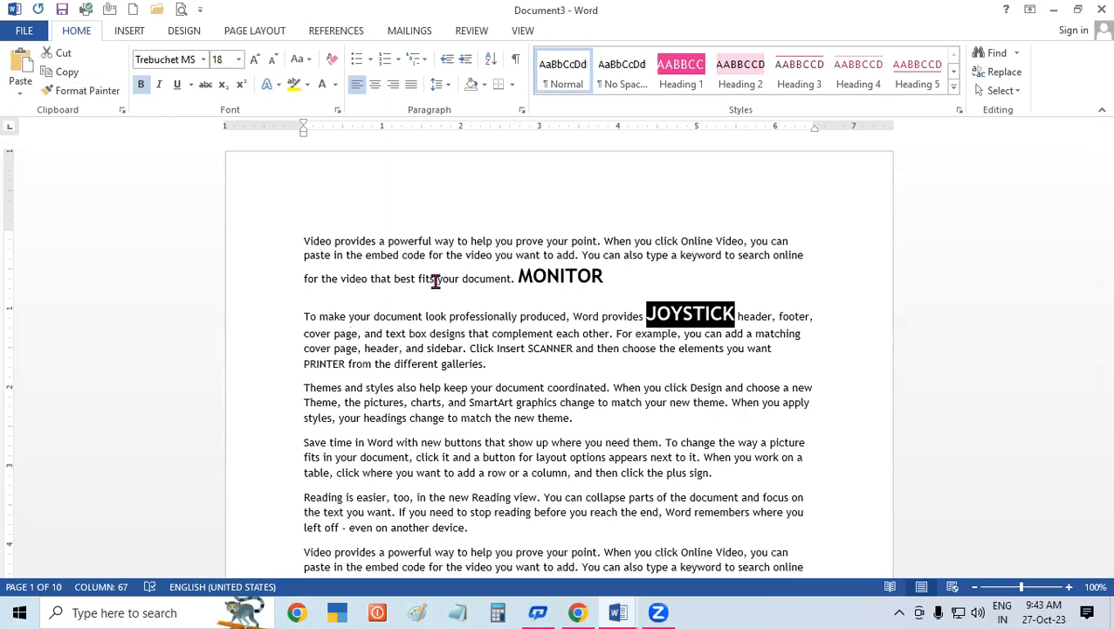
pyautogui.click(83, 90)
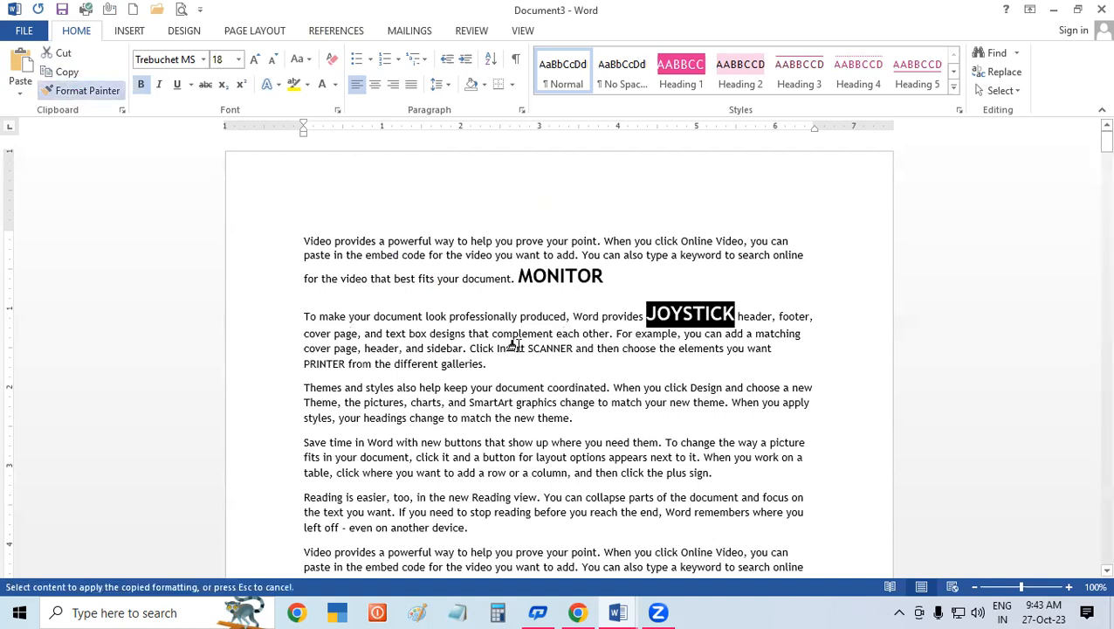
pyautogui.moveTo(522, 349); pyautogui.dragTo(574, 349)
pyautogui.click(77, 90)
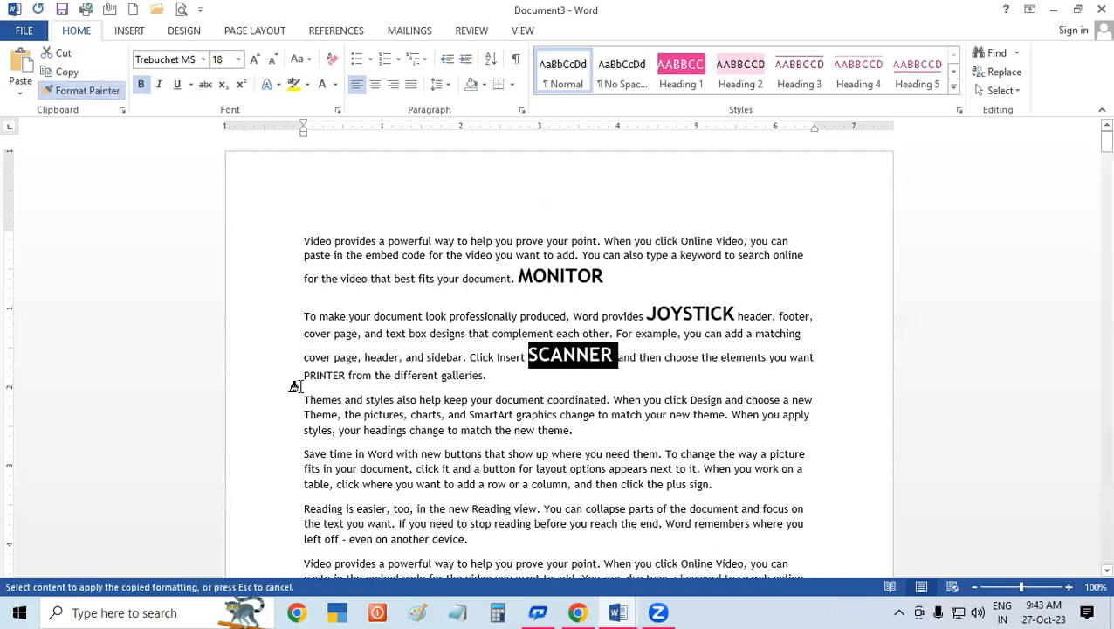
pyautogui.moveTo(302, 377); pyautogui.dragTo(351, 376)
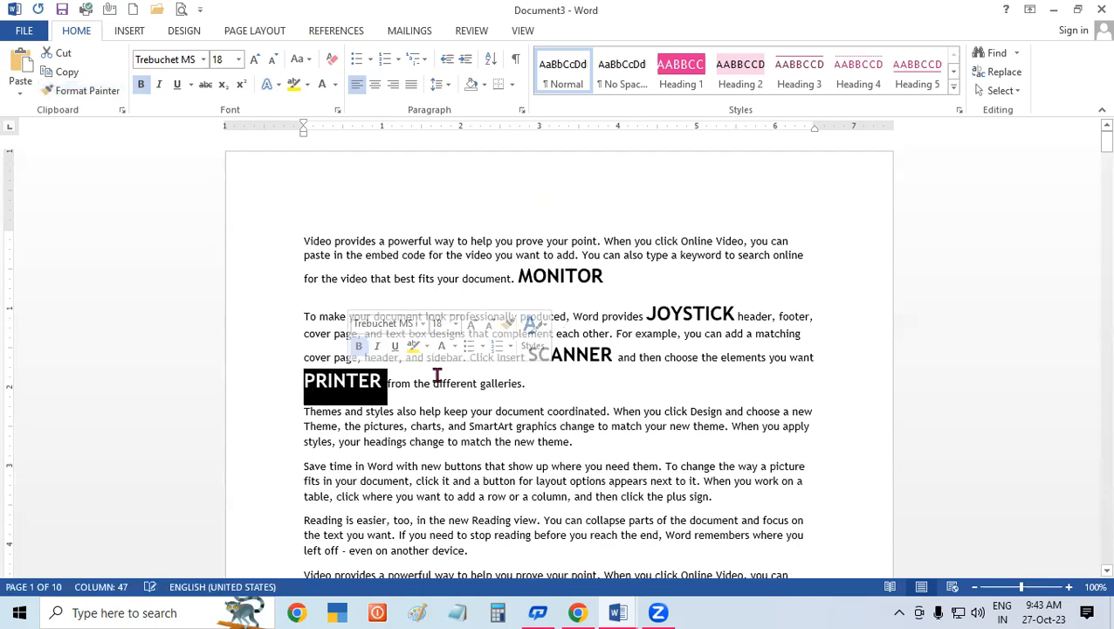
pyautogui.click(563, 399)
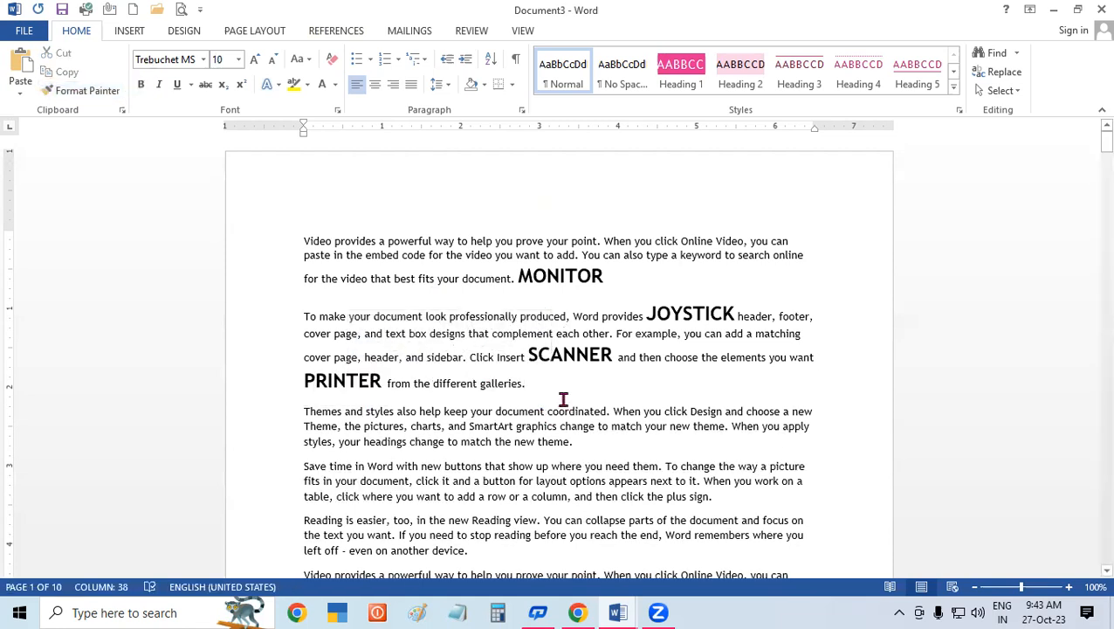
# - Add an endnote to MONITOR with the text OUTPUT DEVICE
pyautogui.click(958, 21)
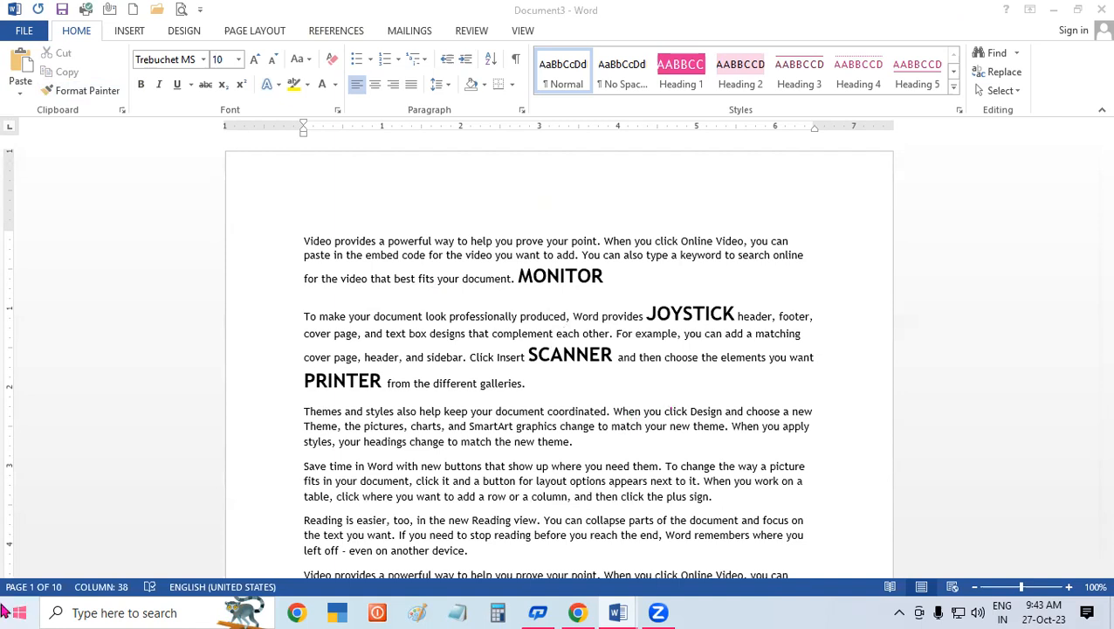
pyautogui.click(524, 477)
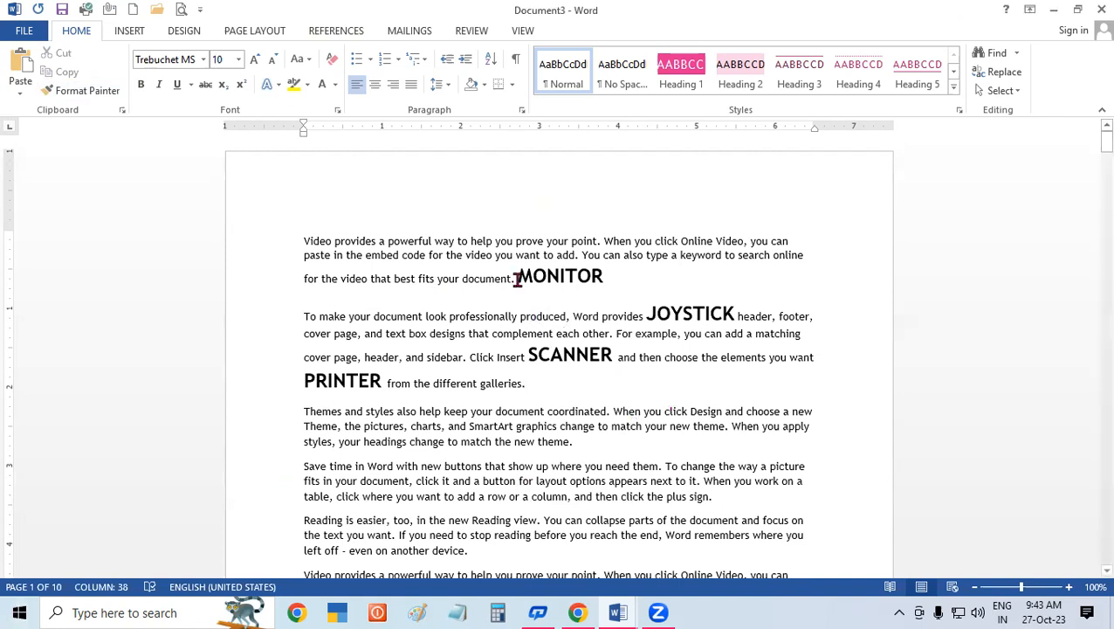
pyautogui.moveTo(519, 278); pyautogui.dragTo(604, 277)
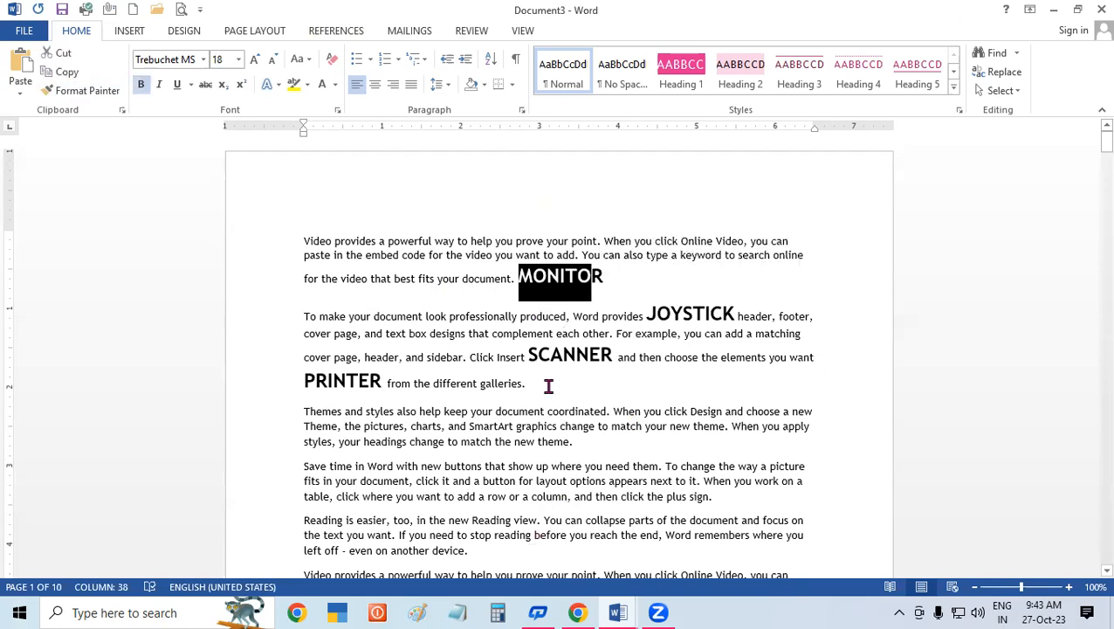
pyautogui.click(516, 277)
pyautogui.moveTo(517, 278); pyautogui.dragTo(615, 278)
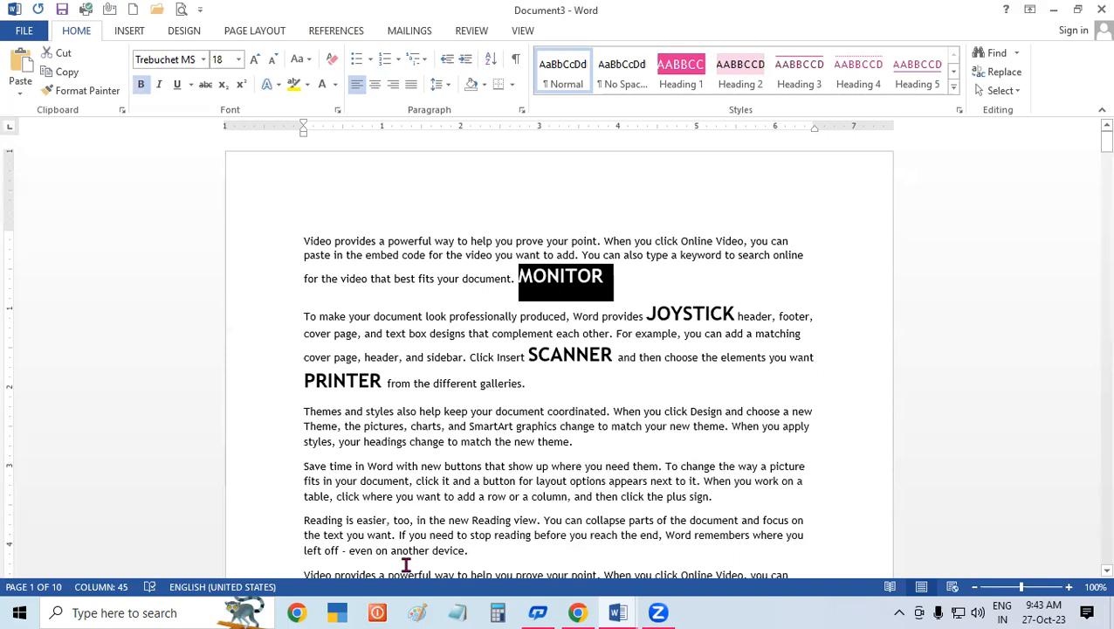
pyautogui.hotkey('ctrl', 'alt', 'd')
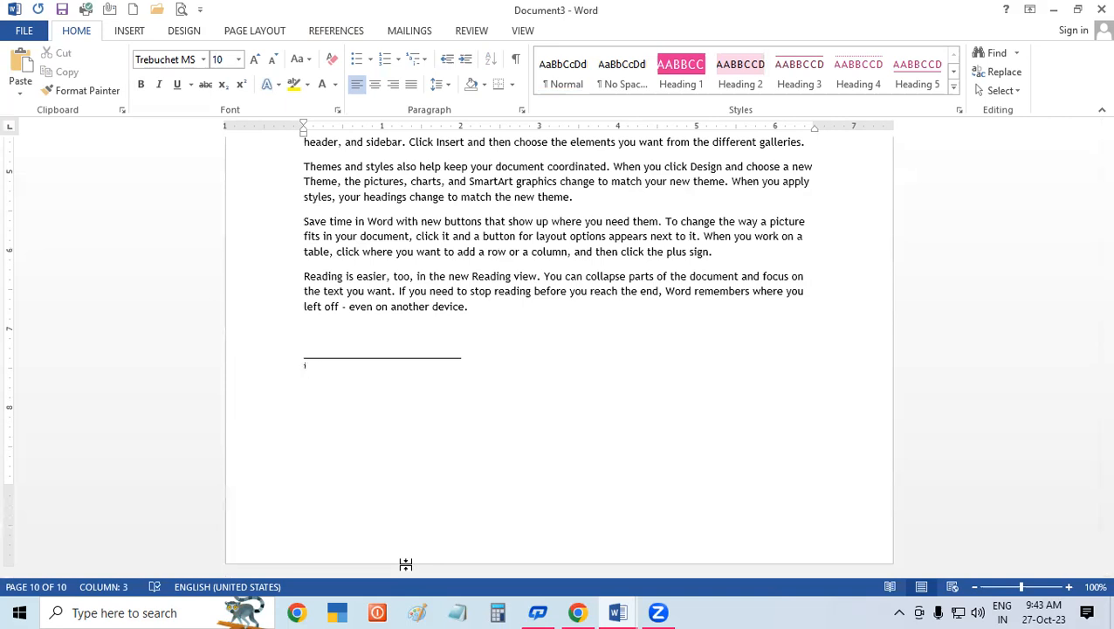
pyautogui.hotkey('ctrl', 'Home')
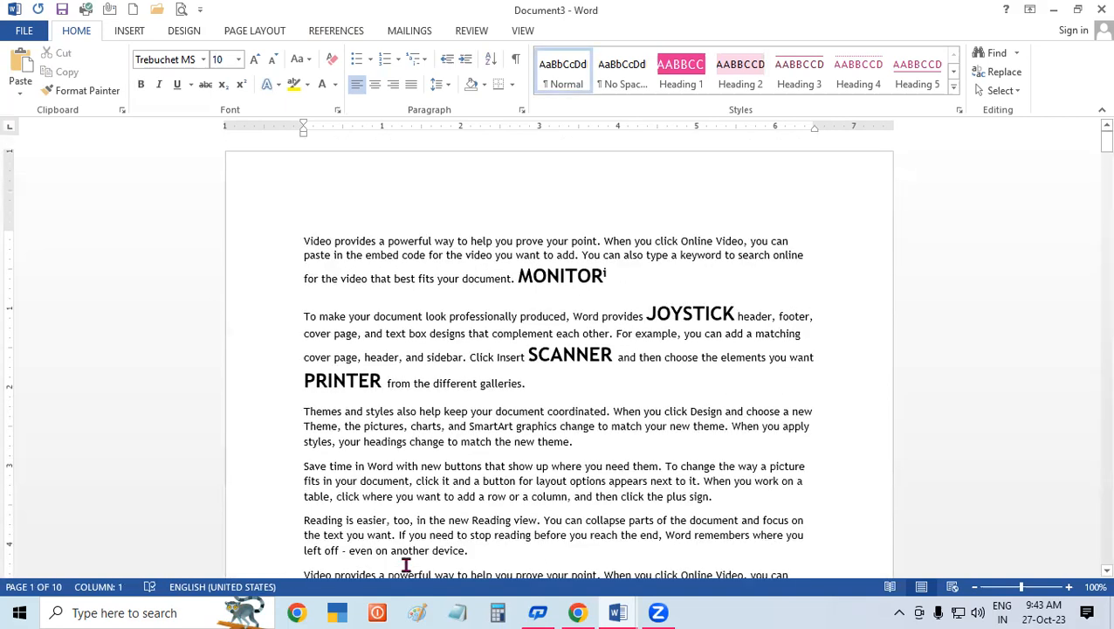
pyautogui.hotkey('ctrl', 'End')
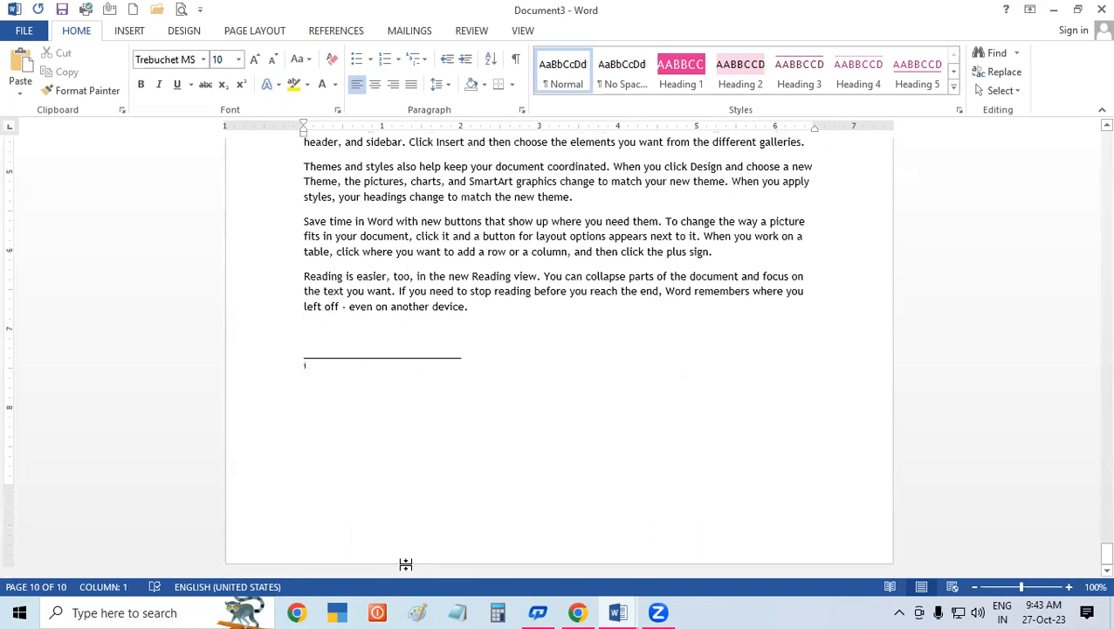
pyautogui.click(353, 368)
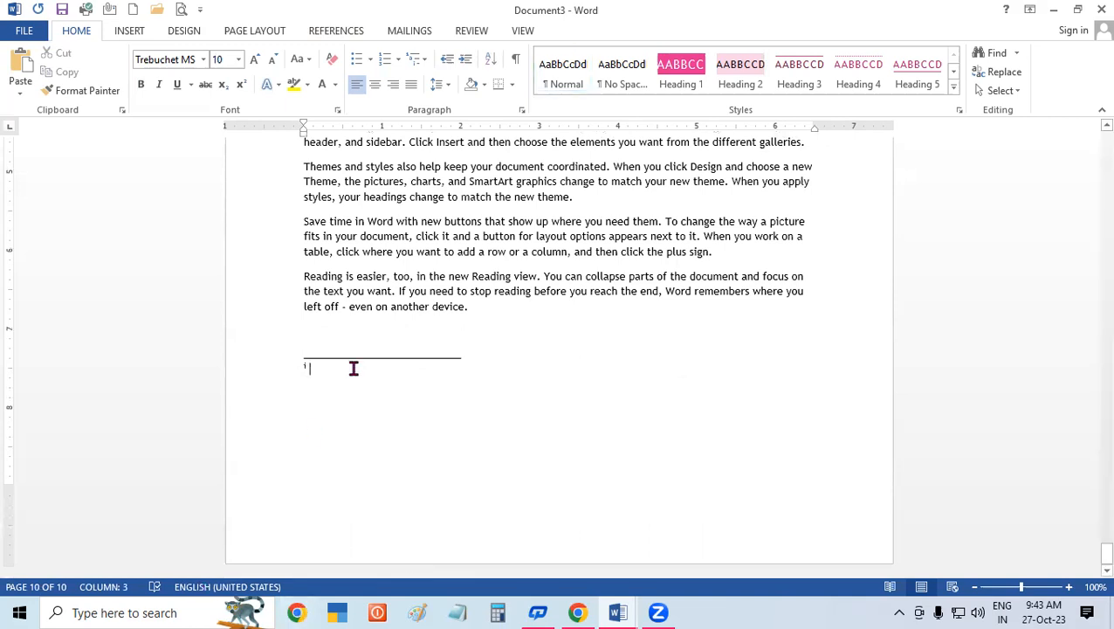
pyautogui.write('OUTPUT DEVICE')
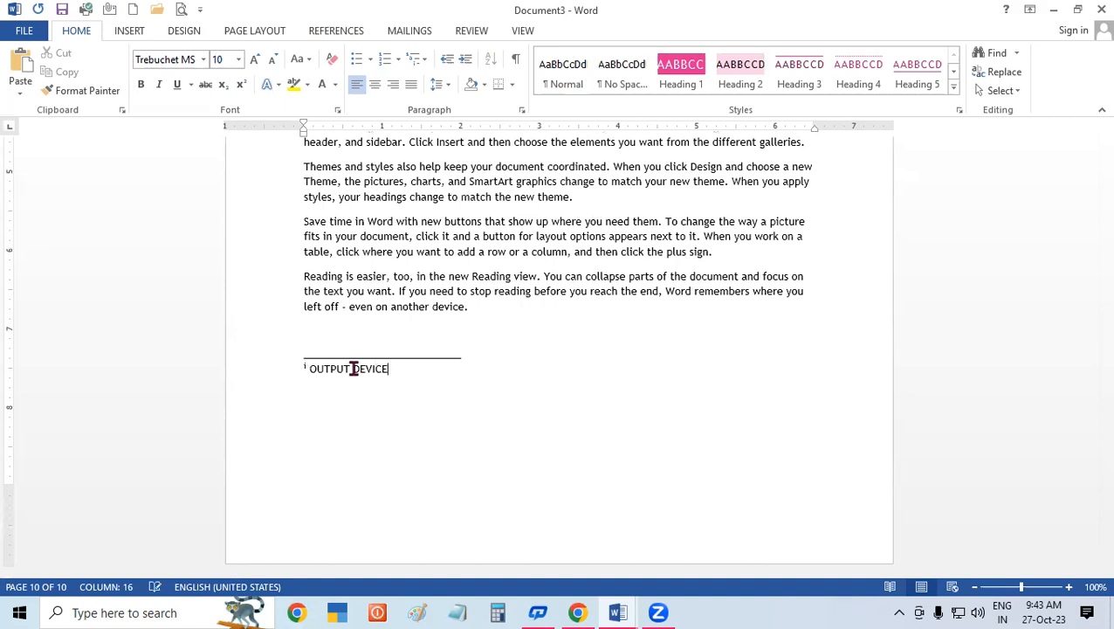
# - Add an endnote to JOYSTICK in the second paragraph with the text INPUT DEVICE
pyautogui.hotkey('ctrl', 'Home')
pyautogui.moveTo(650, 315); pyautogui.dragTo(736, 315)
pyautogui.click(629, 357)
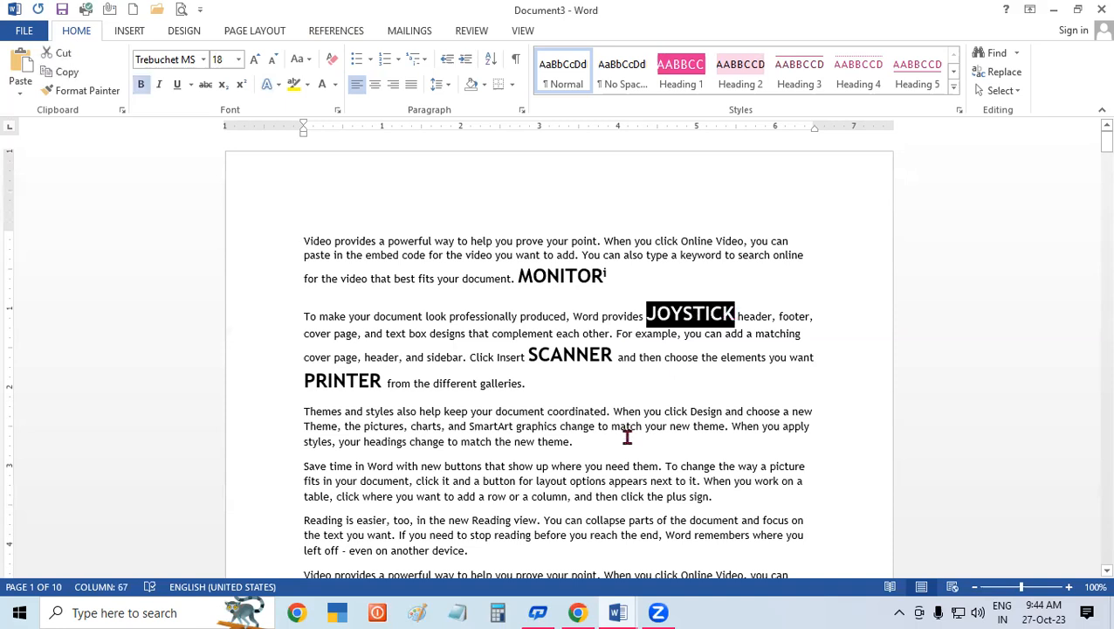
pyautogui.hotkey('ctrl', 'alt', 'd')
pyautogui.write('INPUT DEVICE')
# - Add an endnote to SCANNER in the second paragraph with the text INPUT DEVICE
pyautogui.hotkey('ctrl', 'Home')
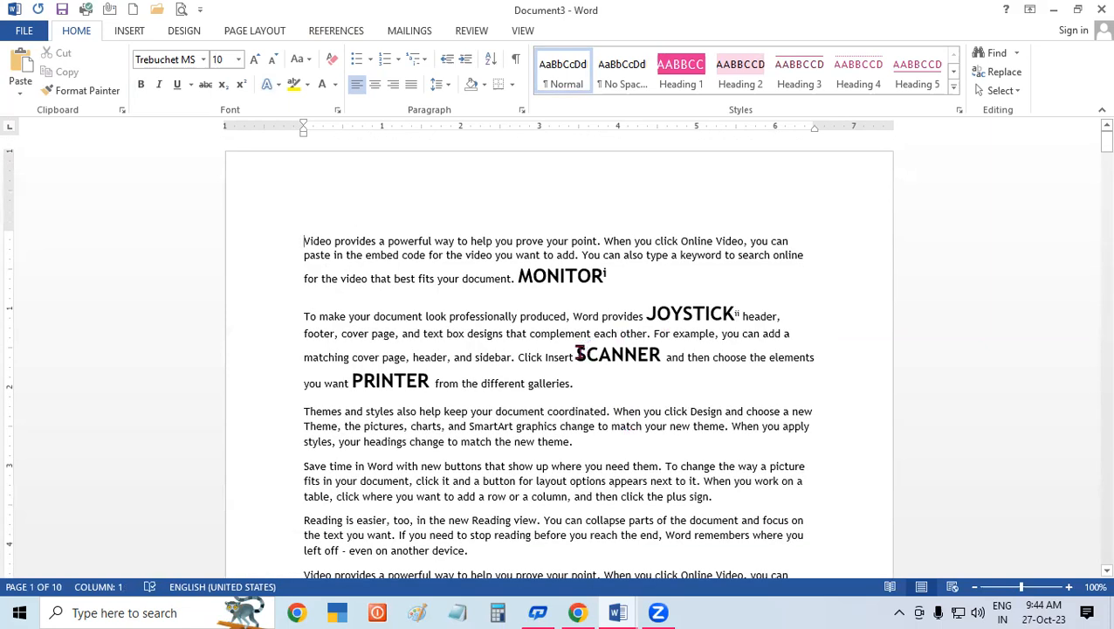
pyautogui.moveTo(576, 354); pyautogui.dragTo(668, 365)
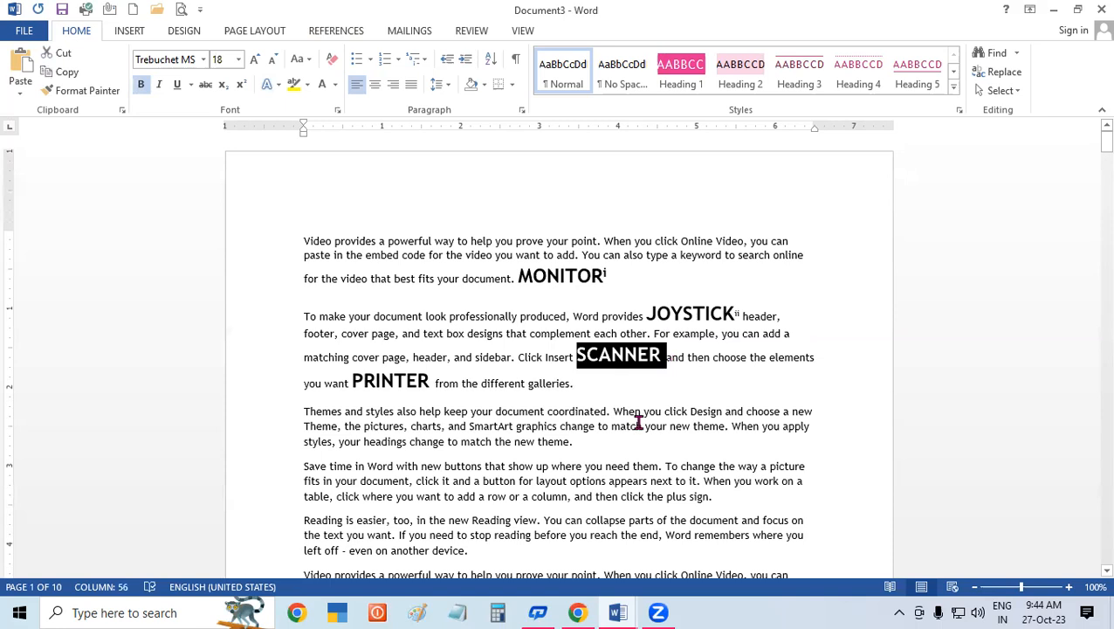
pyautogui.hotkey('ctrl', 'alt', 'd')
pyautogui.write('INPUT DEVICE')
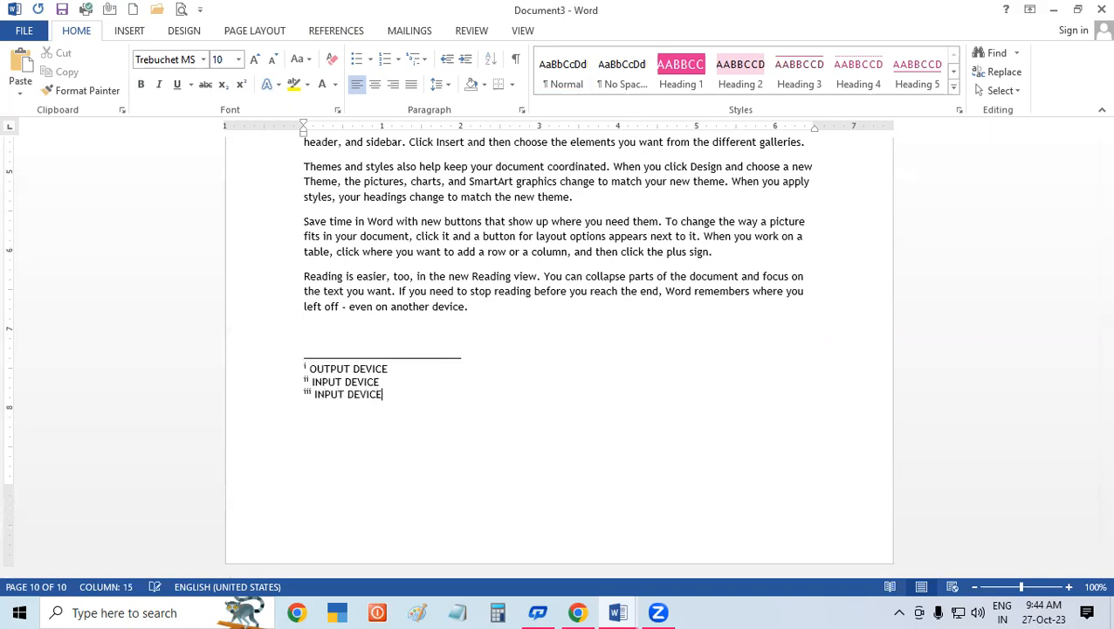
# - Add an endnote to PRINTER in the second paragraph with the text OUTPUT DEVICE
pyautogui.hotkey('ctrl', 'Home')
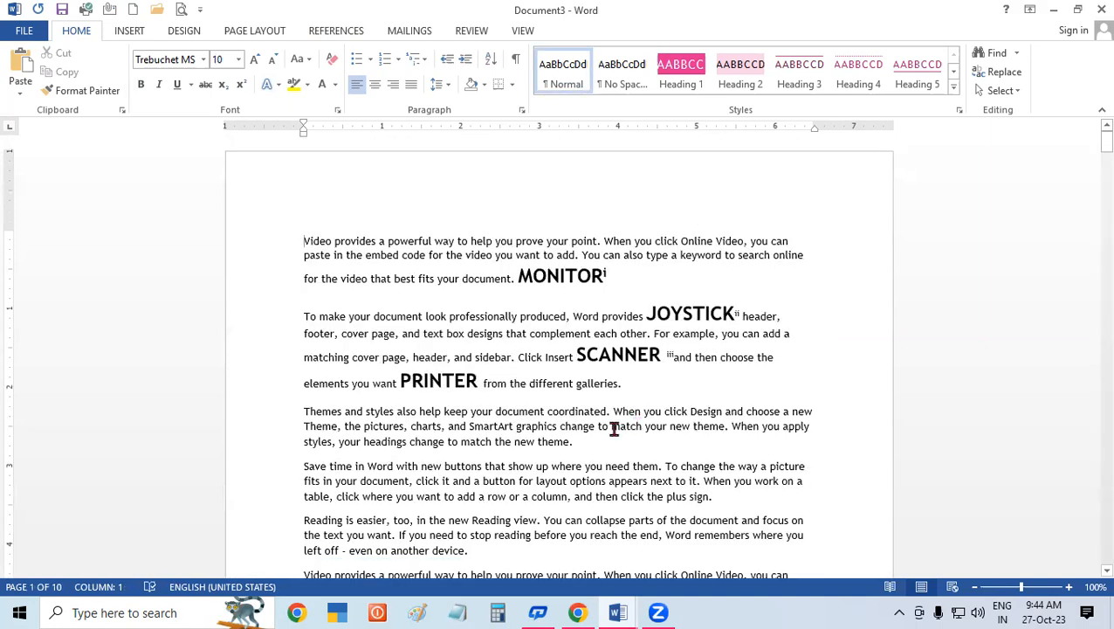
pyautogui.click(399, 382)
pyautogui.moveTo(420, 382); pyautogui.dragTo(477, 381)
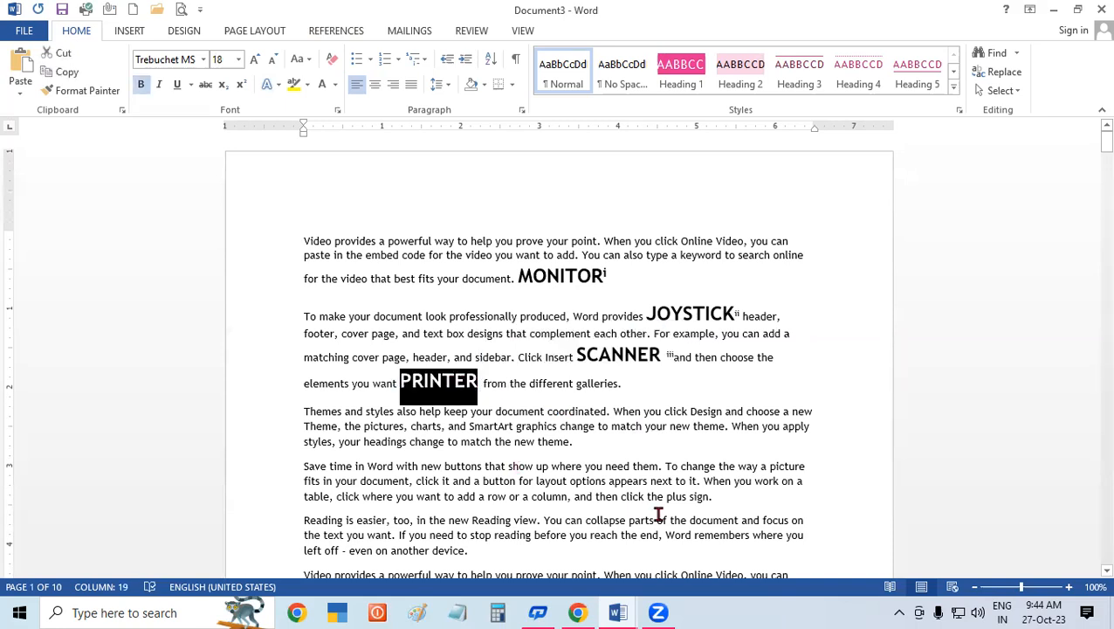
pyautogui.hotkey('ctrl', 'alt', 'd')
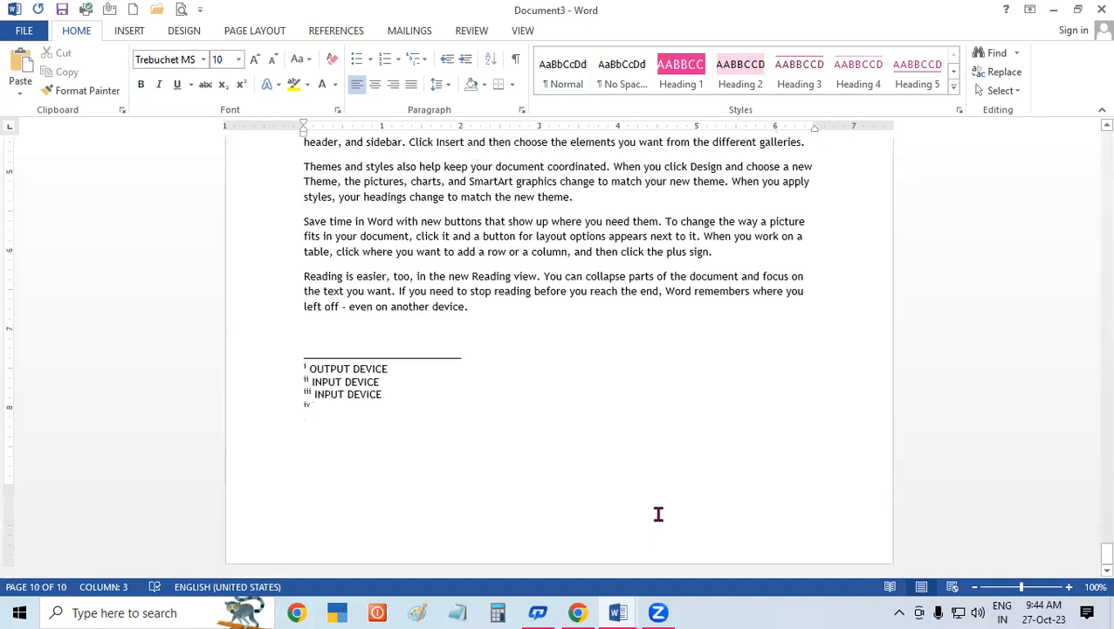
pyautogui.write('OUTP')
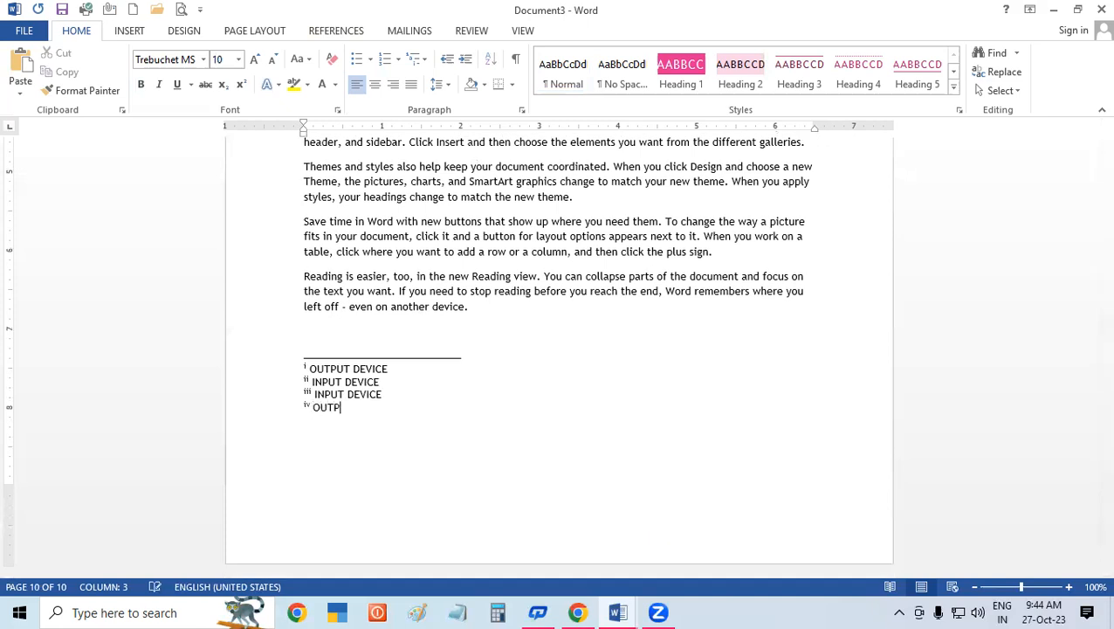
pyautogui.write('UT DEVICE')
# - Enlarge the text of all four endnotes at the end of the document to font size 24
pyautogui.hotkey('shift', 'Left')
pyautogui.hotkey('shift', 'Left')
pyautogui.hotkey('shift', 'Left')
pyautogui.hotkey('shift', 'Left')
pyautogui.hotkey('shift', 'Left')
pyautogui.hotkey('shift', 'Up')
pyautogui.hotkey('ctrl', 'shift', 'Left')
pyautogui.hotkey('ctrl', 'shift', 'Left')
pyautogui.hotkey('ctrl', 'shift', 'Left')
pyautogui.hotkey('ctrl', 'shift', 'Left')
pyautogui.hotkey('ctrl', 'shift', 'Left')
pyautogui.hotkey('ctrl', 'shift', 'Left')
pyautogui.hotkey('ctrl', 'shift', 'Left')
pyautogui.hotkey('ctrl', 'shift', 'Left')
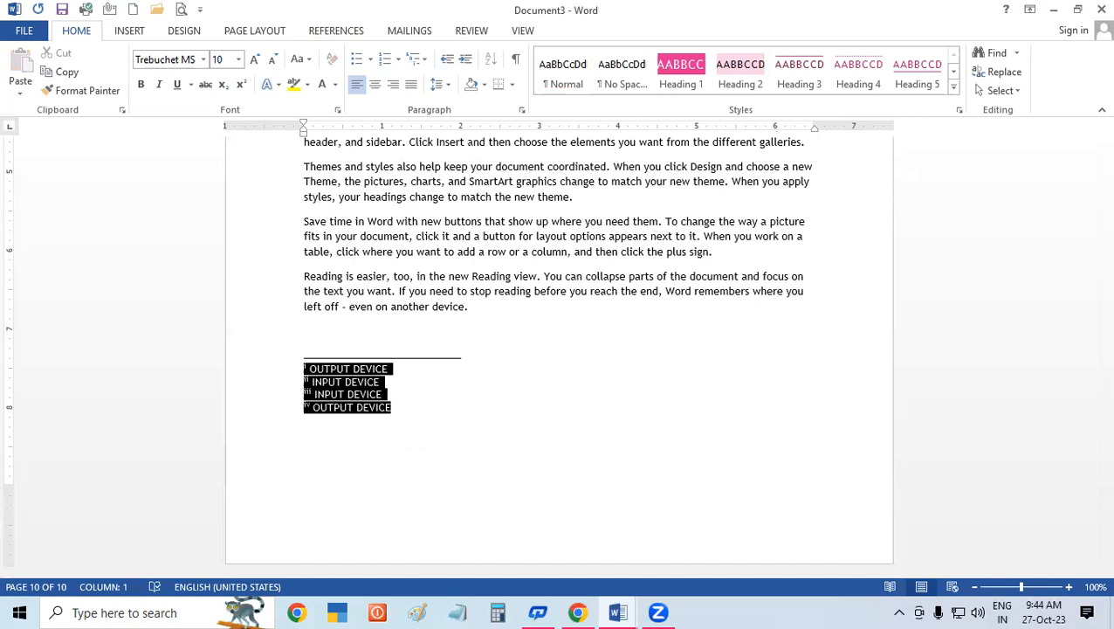
pyautogui.hotkey('ctrl', 'shift', '.')
pyautogui.hotkey('ctrl', 'shift', '.')
pyautogui.hotkey('ctrl', 'shift', '.')
pyautogui.hotkey('ctrl', 'shift', '.')
pyautogui.hotkey('ctrl', 'shift', '.')
pyautogui.hotkey('ctrl', 'shift', '.')
pyautogui.hotkey('ctrl', 'shift', '.')
pyautogui.hotkey('ctrl', 'shift', '.')
pyautogui.hotkey('ctrl', 'shift', '.')
pyautogui.hotkey('ctrl', 'shift', '.')
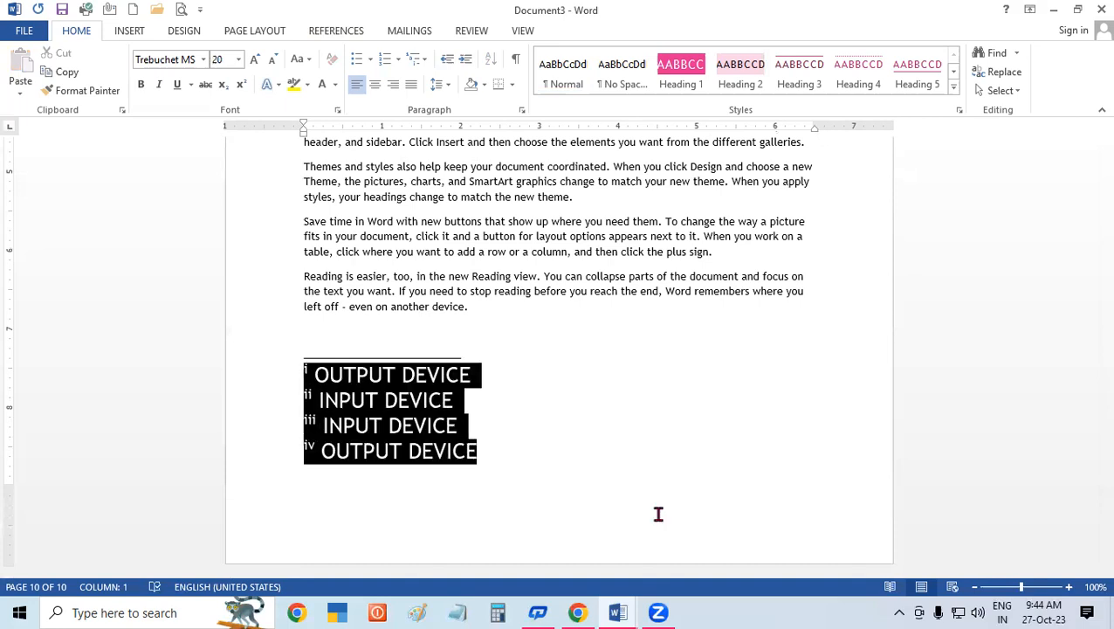
pyautogui.hotkey('ctrl', 'shift', ',')
pyautogui.hotkey('ctrl', 'shift', ',')
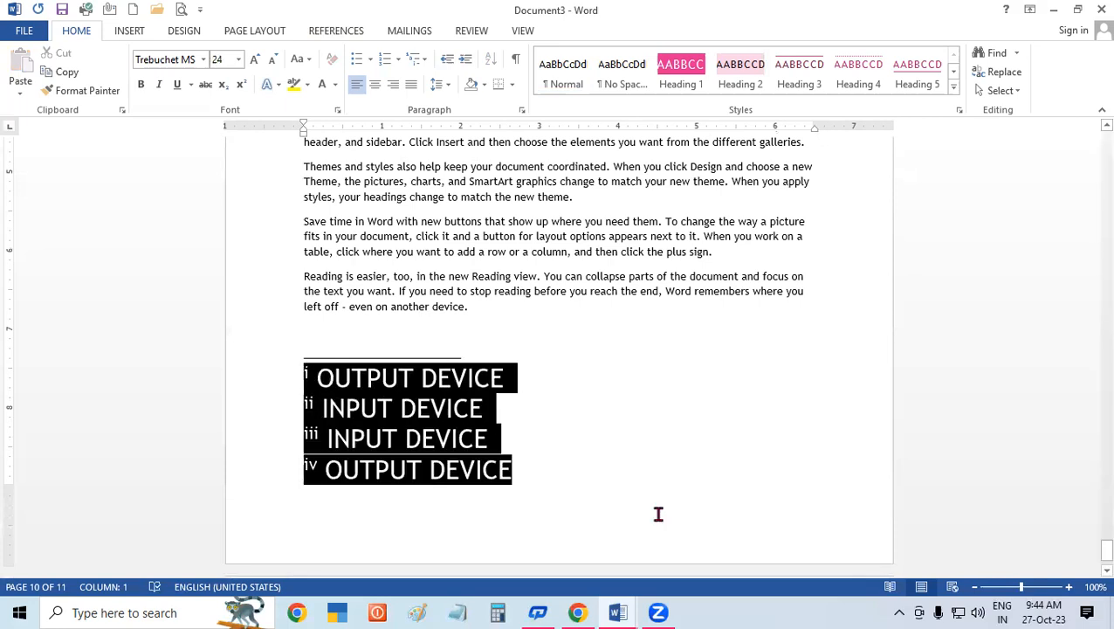
pyautogui.click(658, 514)
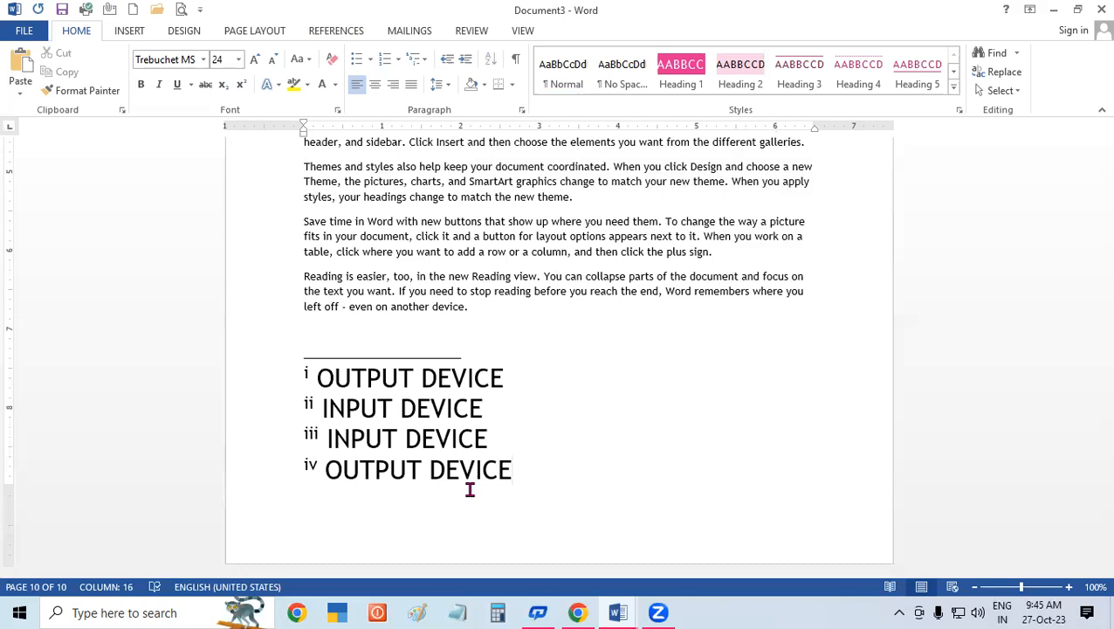
# - Examine the endnote pop-ups of MONITOR, JOYSTICK, SCANNER and PRINTER on the first page
pyautogui.hotkey('ctrl', 'Home')
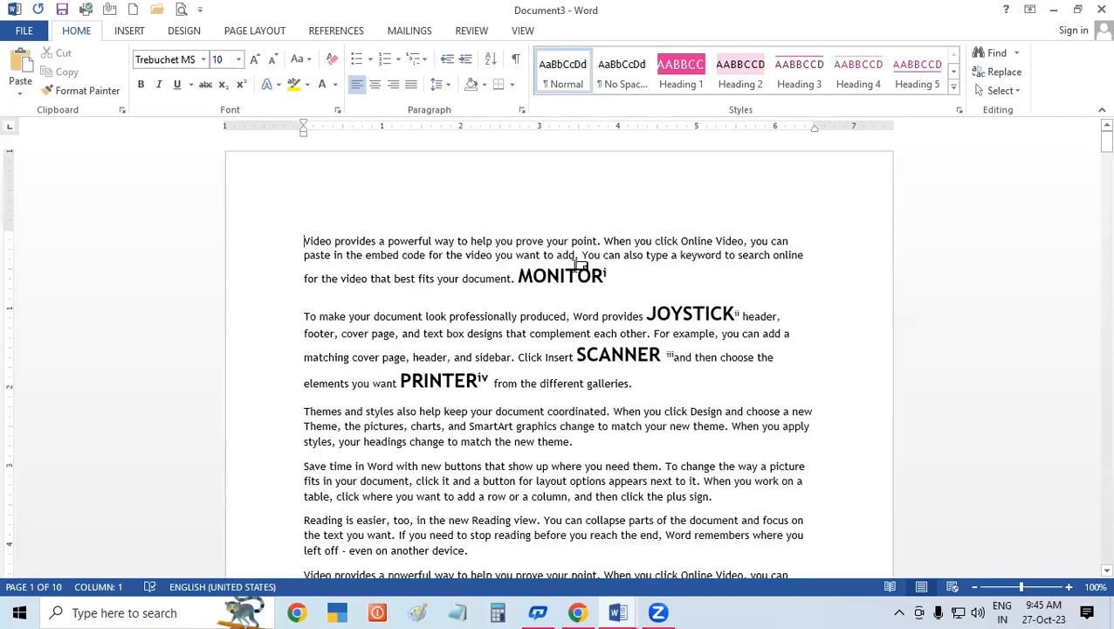
pyautogui.moveTo(580, 264)
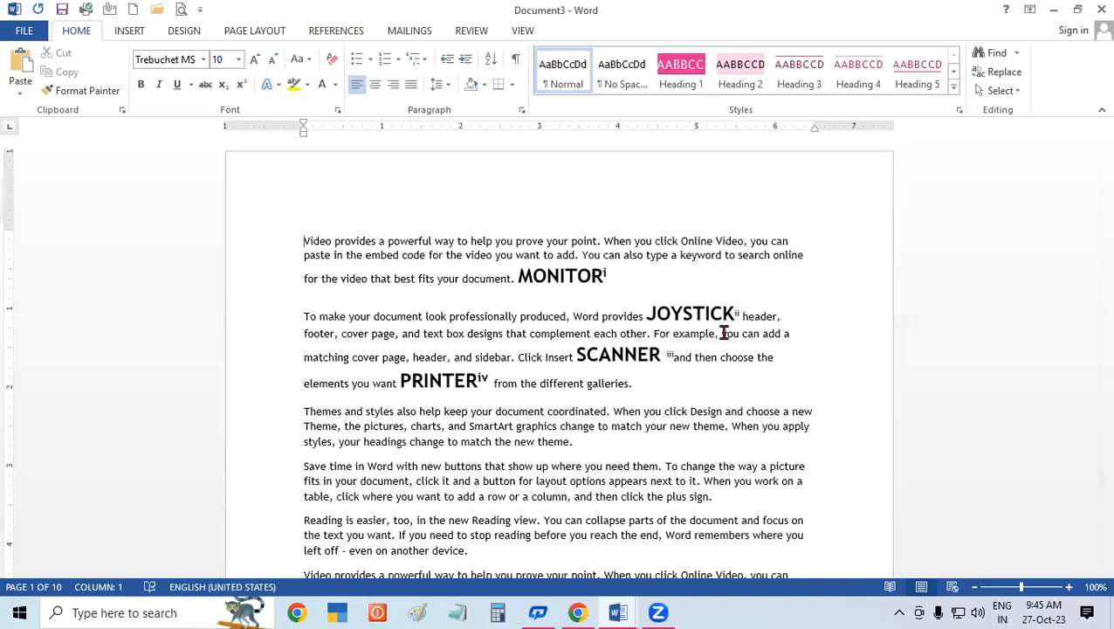
pyautogui.moveTo(709, 315)
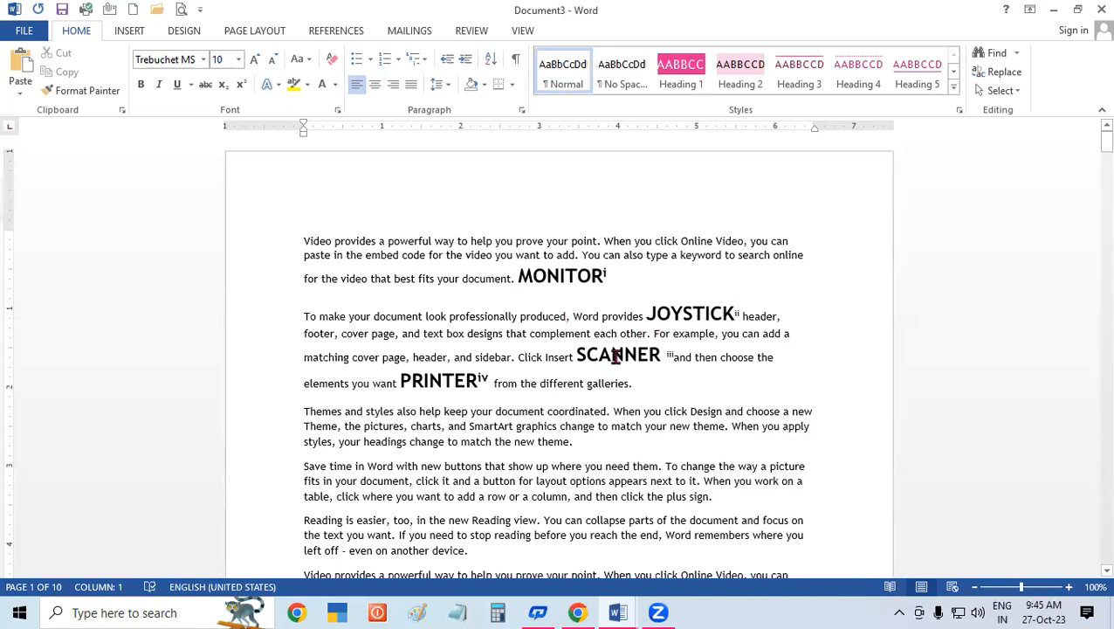
pyautogui.moveTo(675, 353)
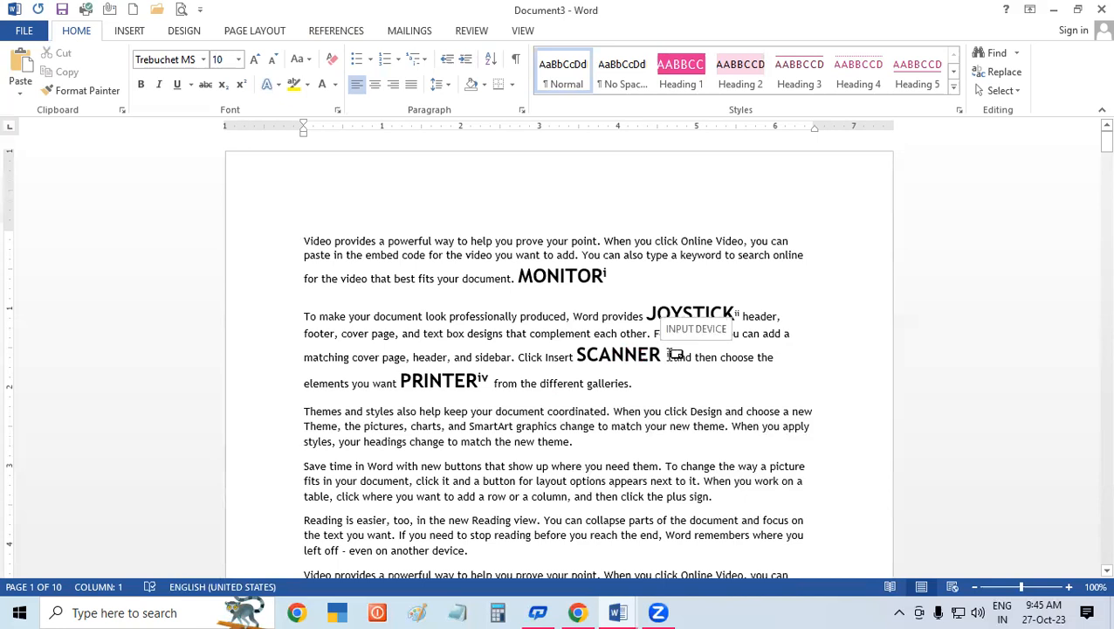
pyautogui.moveTo(480, 381)
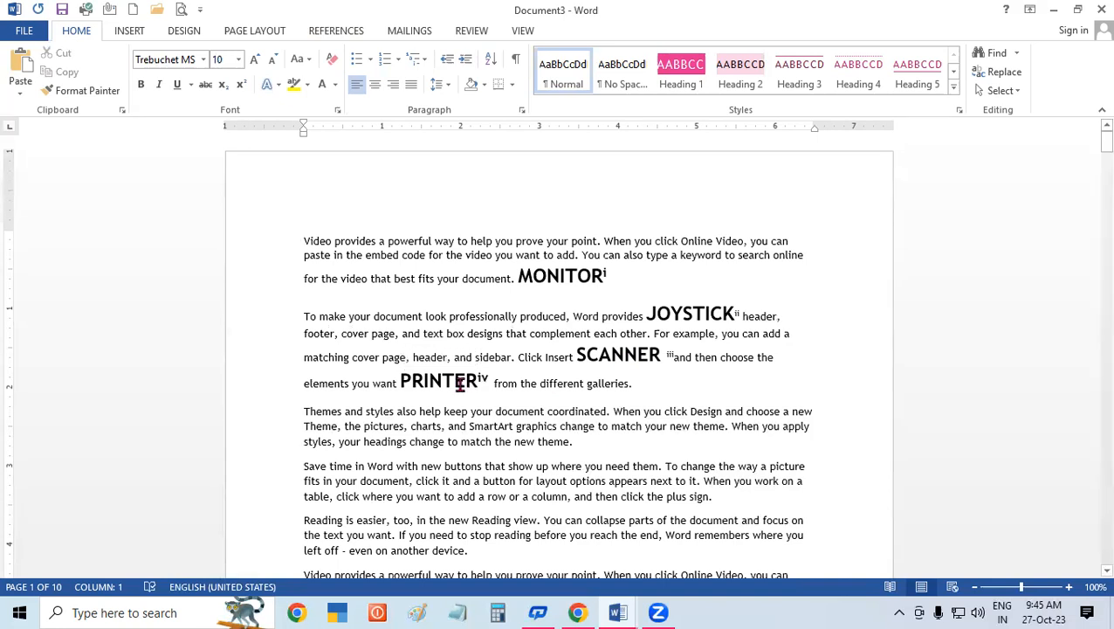
# - View the endnote list at the end of the document and the available footnote and endnote navigation options
pyautogui.hotkey('ctrl', 'End')
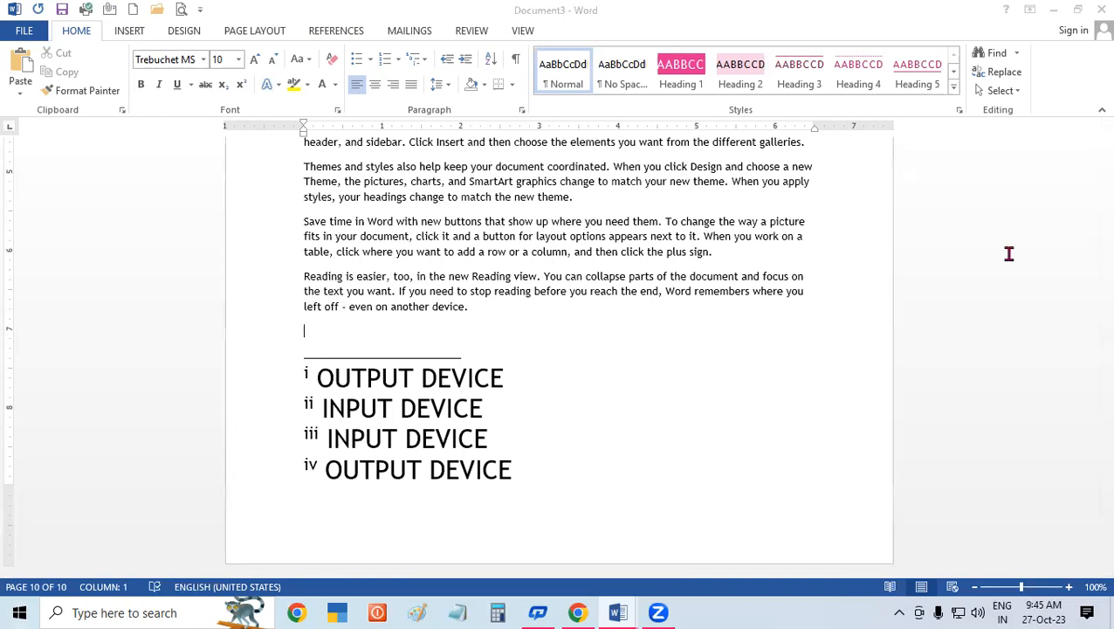
pyautogui.click(361, 29)
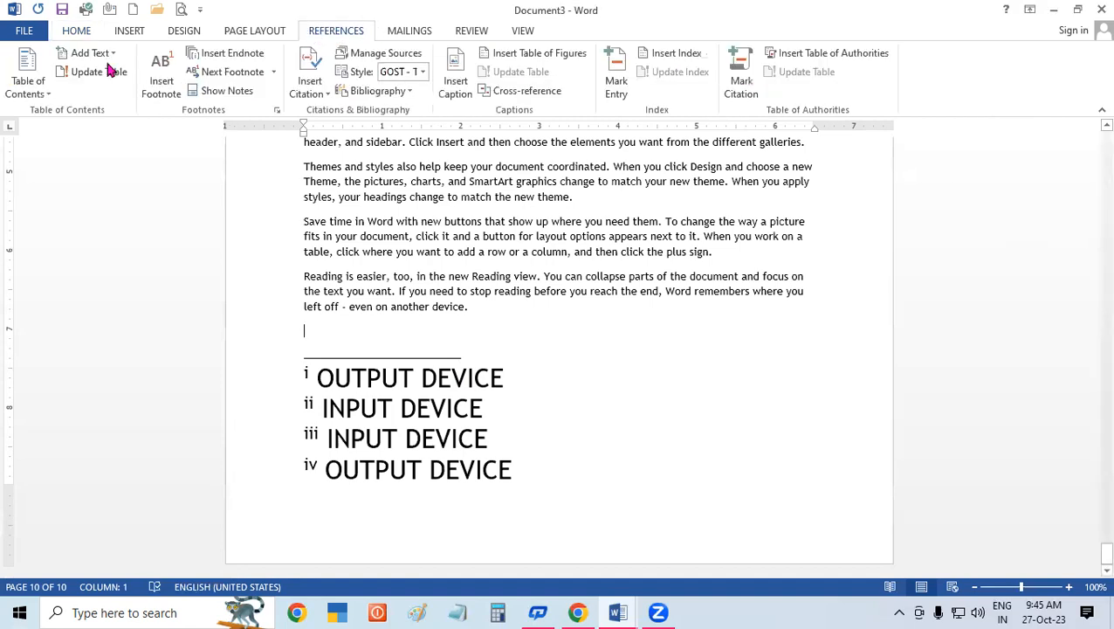
pyautogui.click(272, 73)
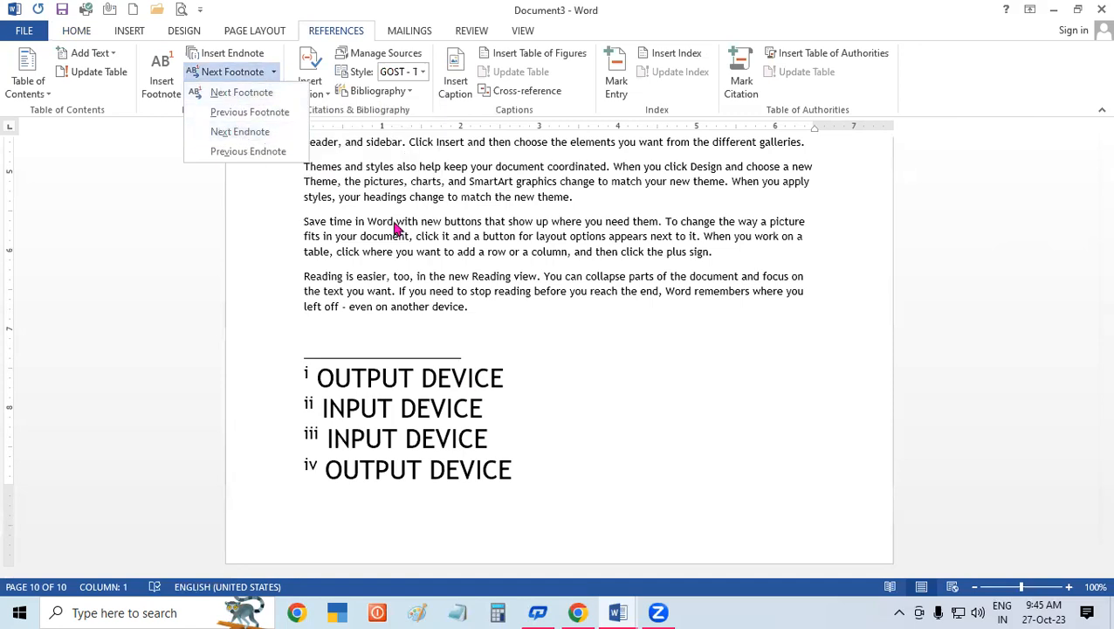
pyautogui.click(471, 268)
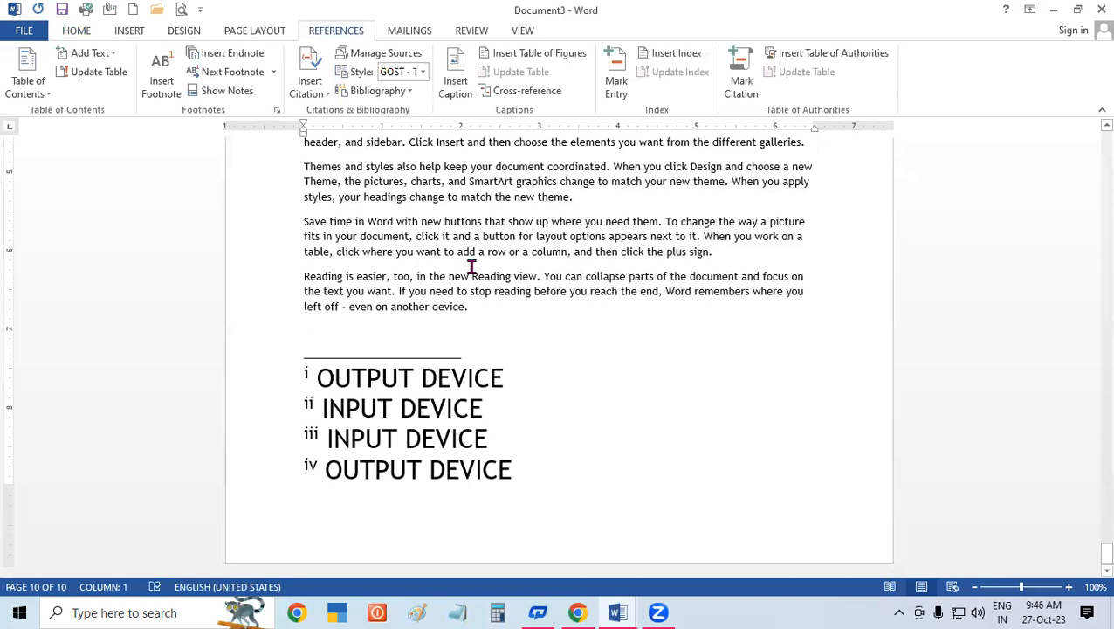
# - Starting just before MONITOR on the first page, step forward through the endnote references of MONITOR, JOYSTICK and SCANNER
pyautogui.hotkey('ctrl', 'Home')
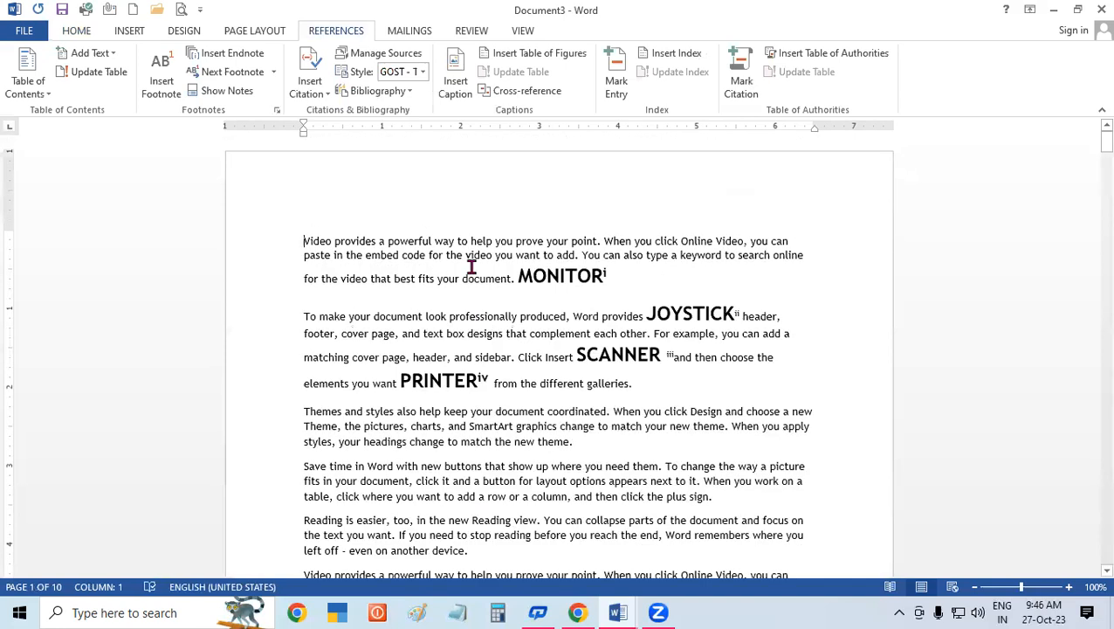
pyautogui.click(519, 276)
pyautogui.click(274, 73)
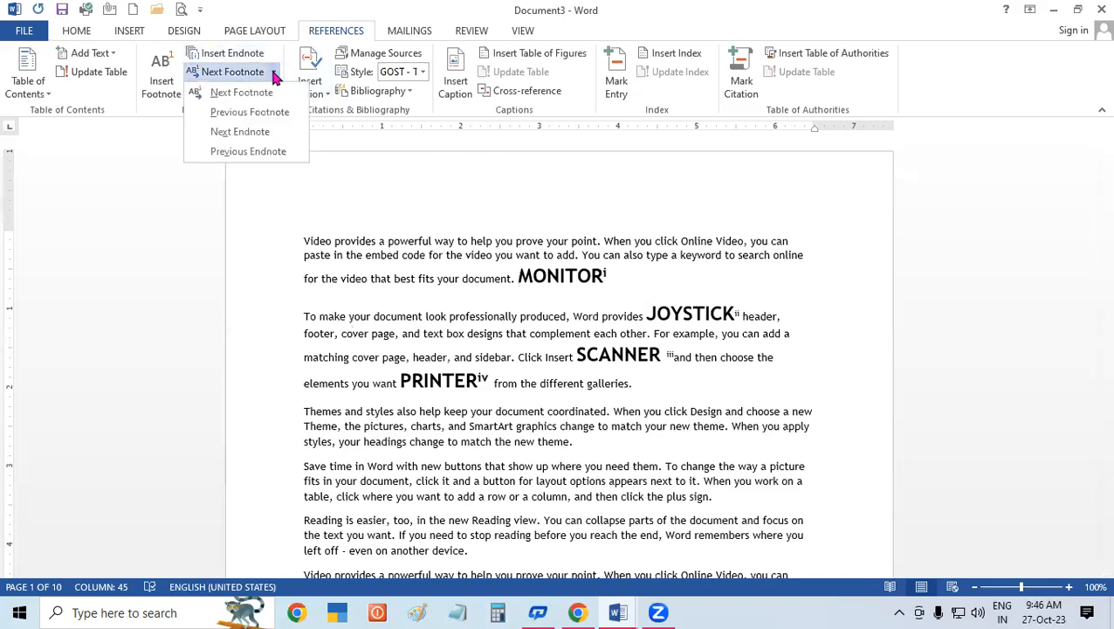
pyautogui.click(266, 133)
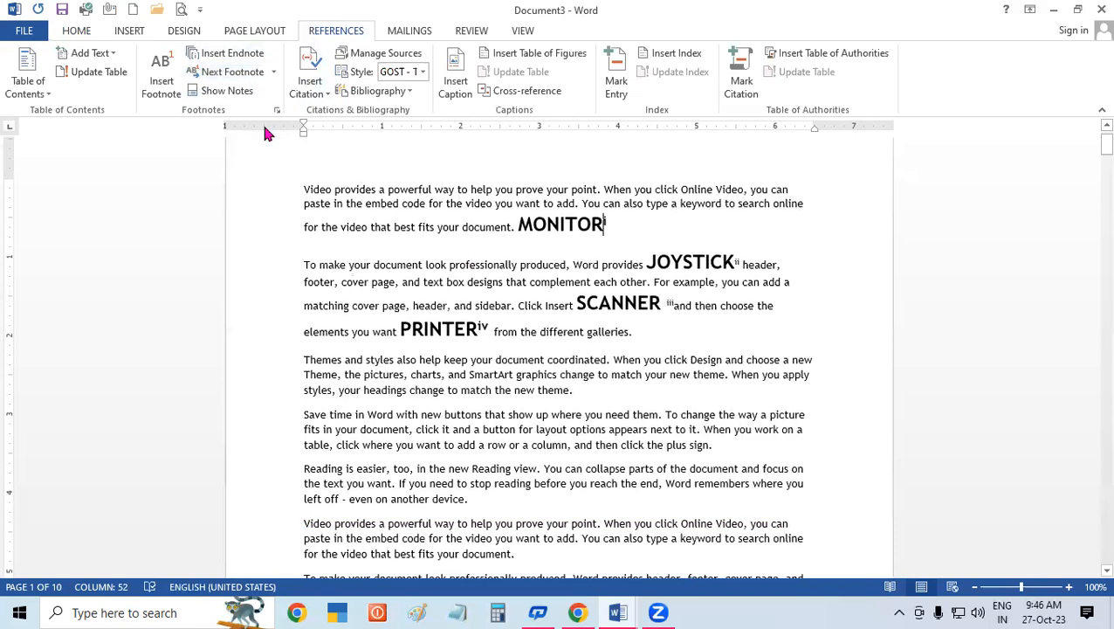
pyautogui.click(273, 71)
pyautogui.click(256, 132)
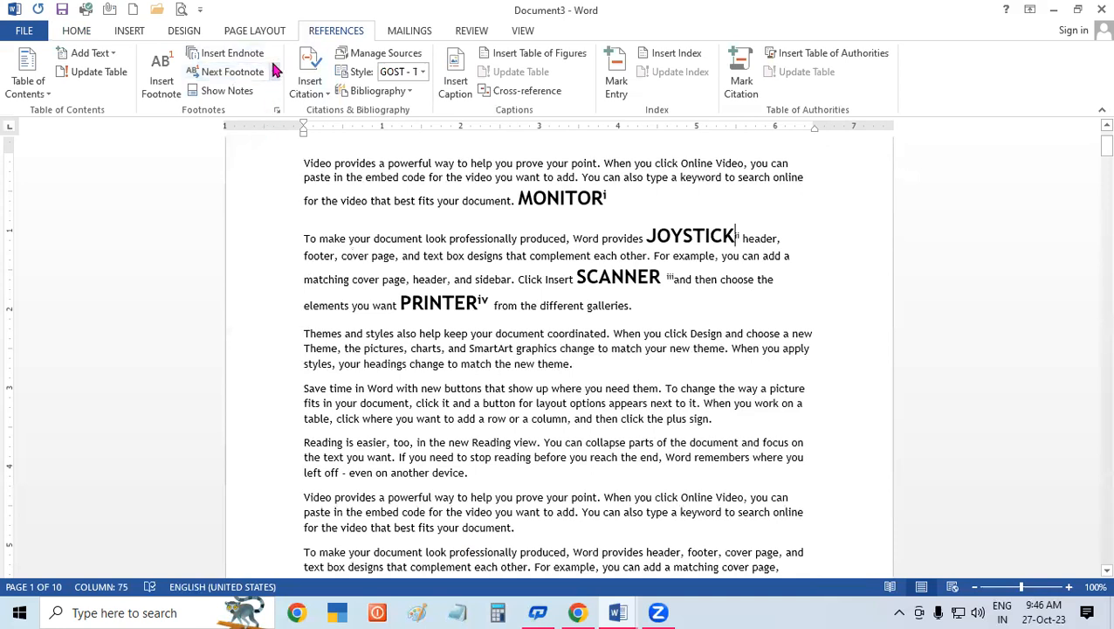
pyautogui.click(273, 72)
pyautogui.click(245, 134)
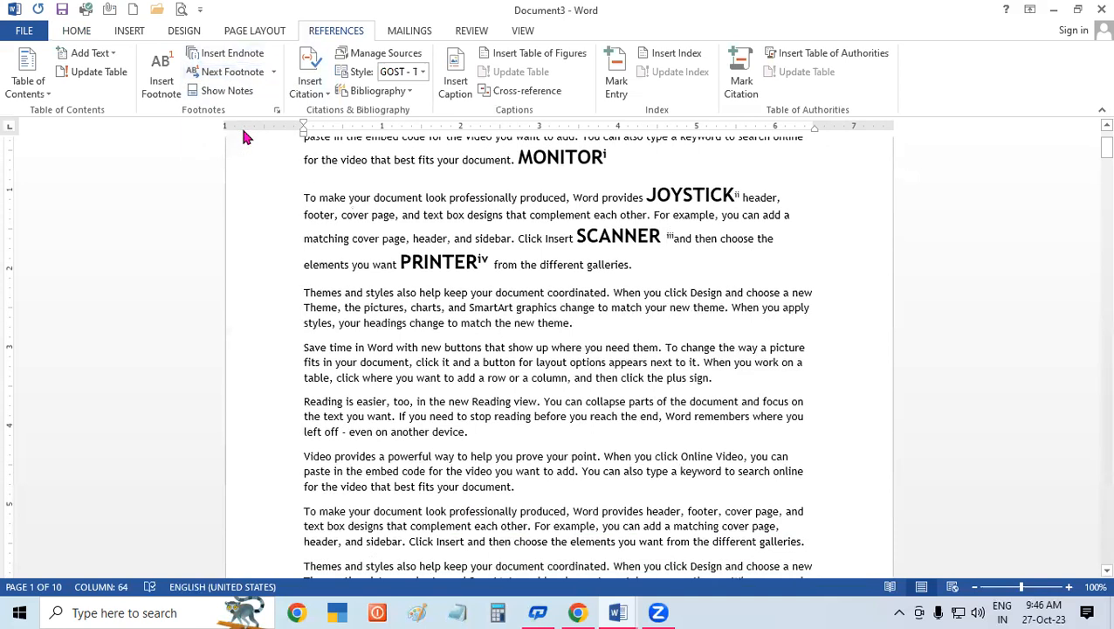
# - Step back through the endnote references from SCANNER via JOYSTICK to MONITOR
pyautogui.click(273, 71)
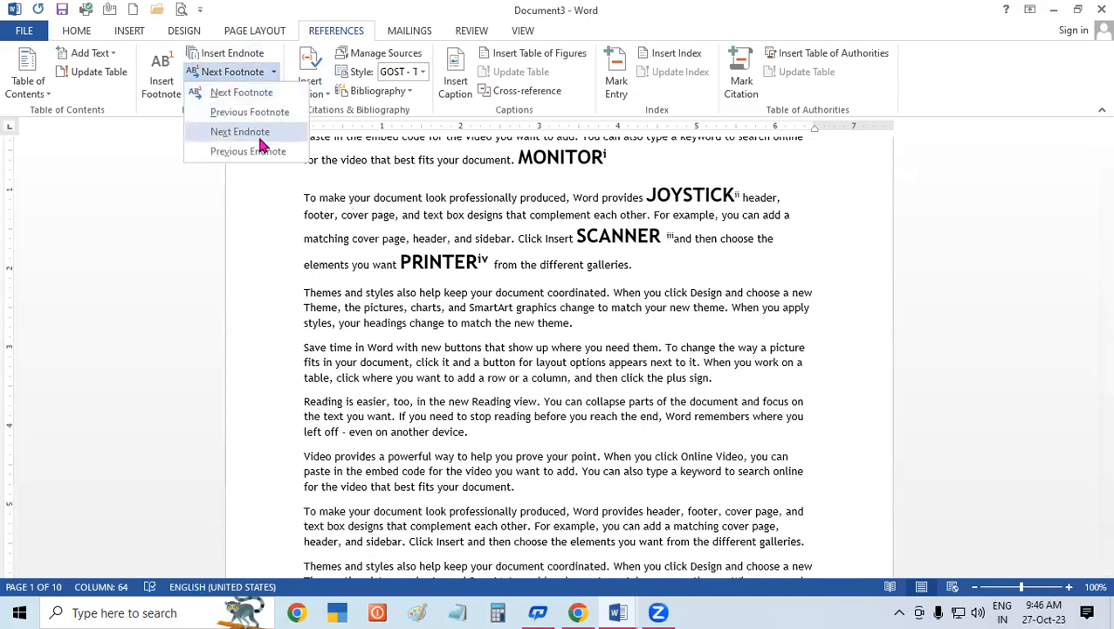
pyautogui.click(257, 155)
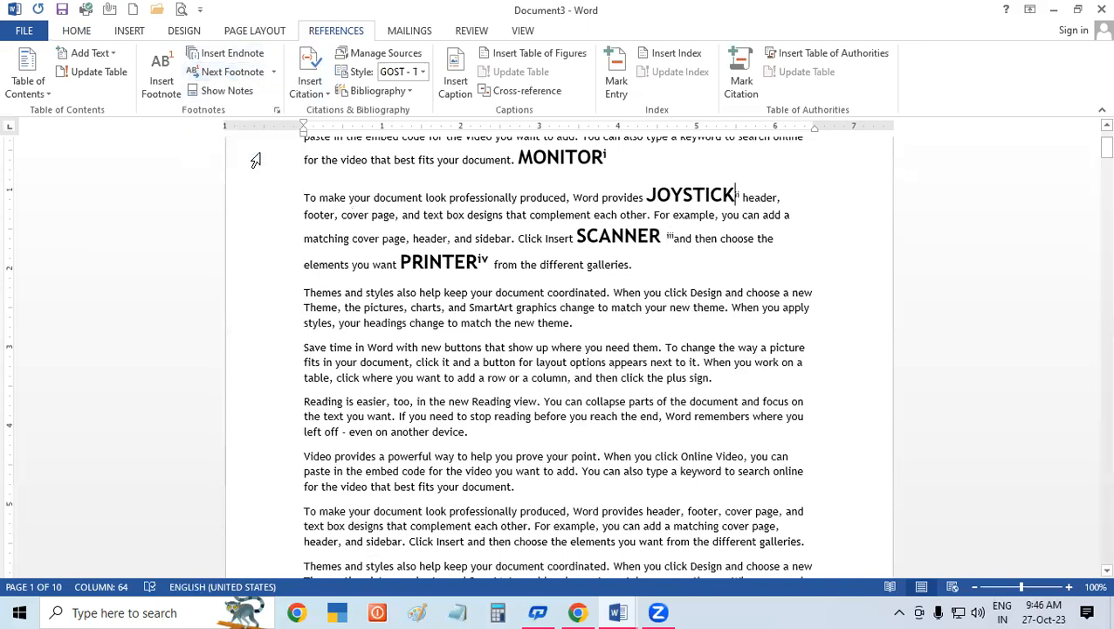
pyautogui.click(273, 71)
pyautogui.click(267, 152)
# - Step forward through the endnotes from MONITOR to SCANNER again, and return the same way to MONITOR
pyautogui.click(273, 74)
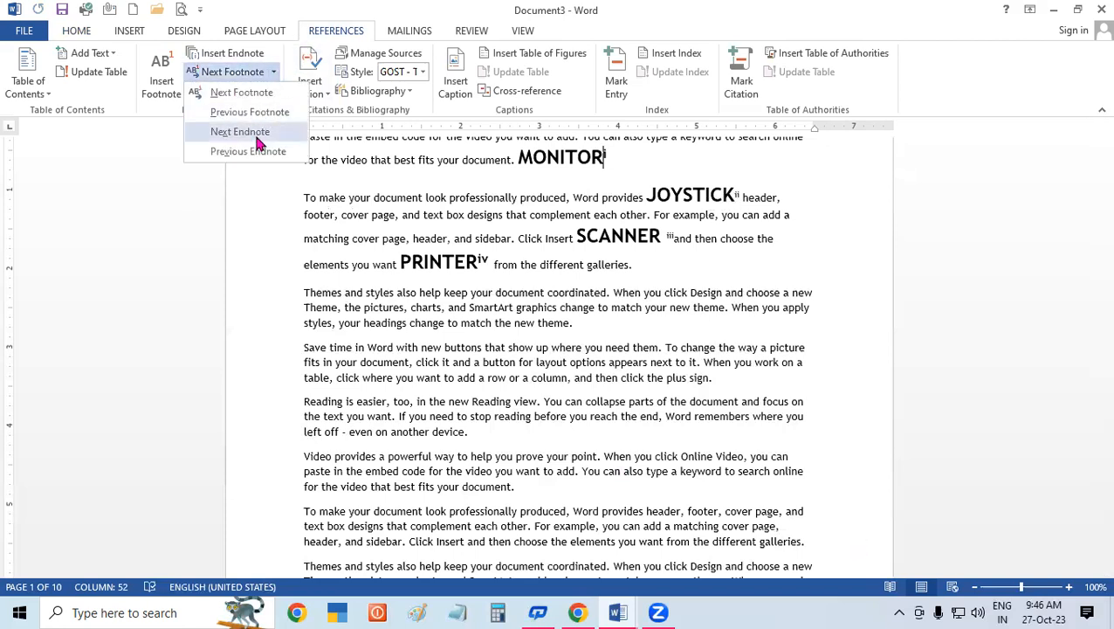
pyautogui.click(257, 140)
pyautogui.click(273, 73)
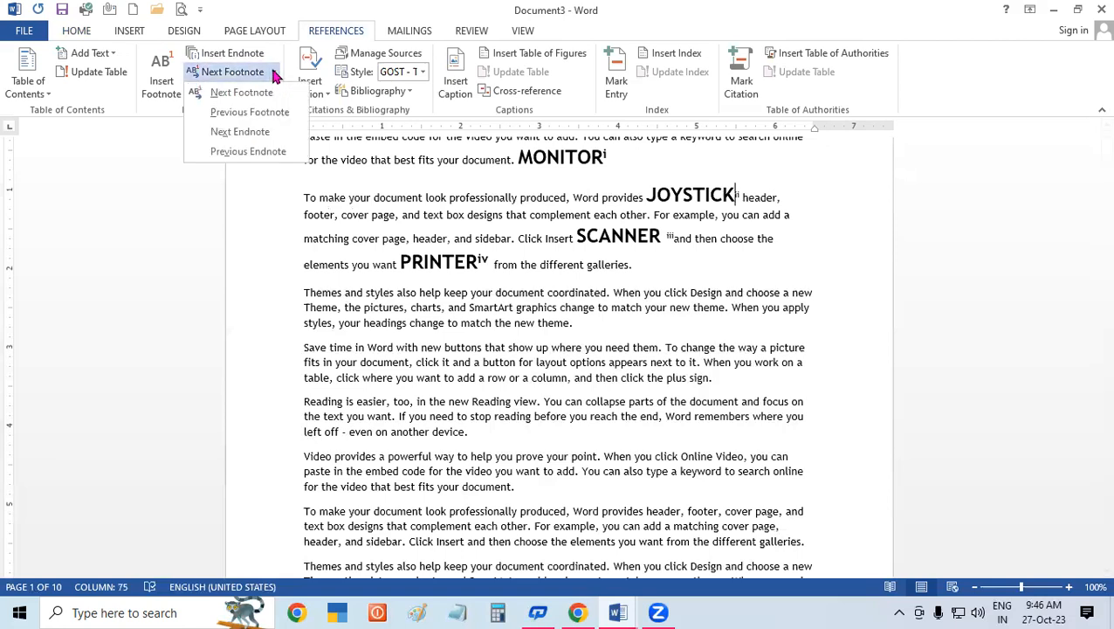
pyautogui.click(271, 133)
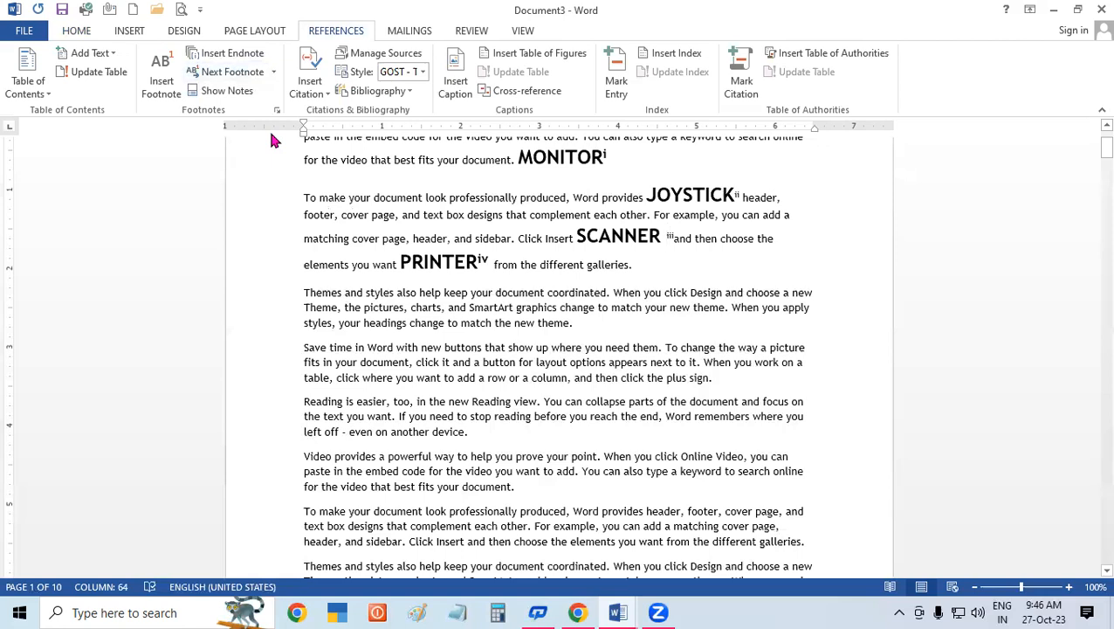
pyautogui.click(273, 71)
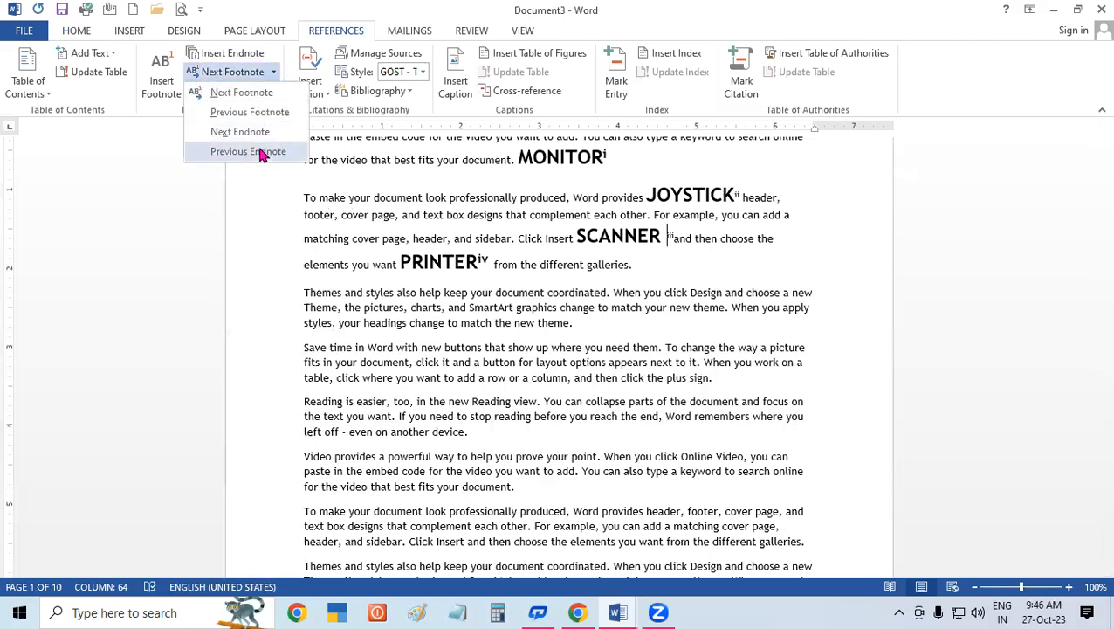
pyautogui.click(258, 151)
pyautogui.click(272, 71)
pyautogui.click(264, 152)
pyautogui.click(636, 236)
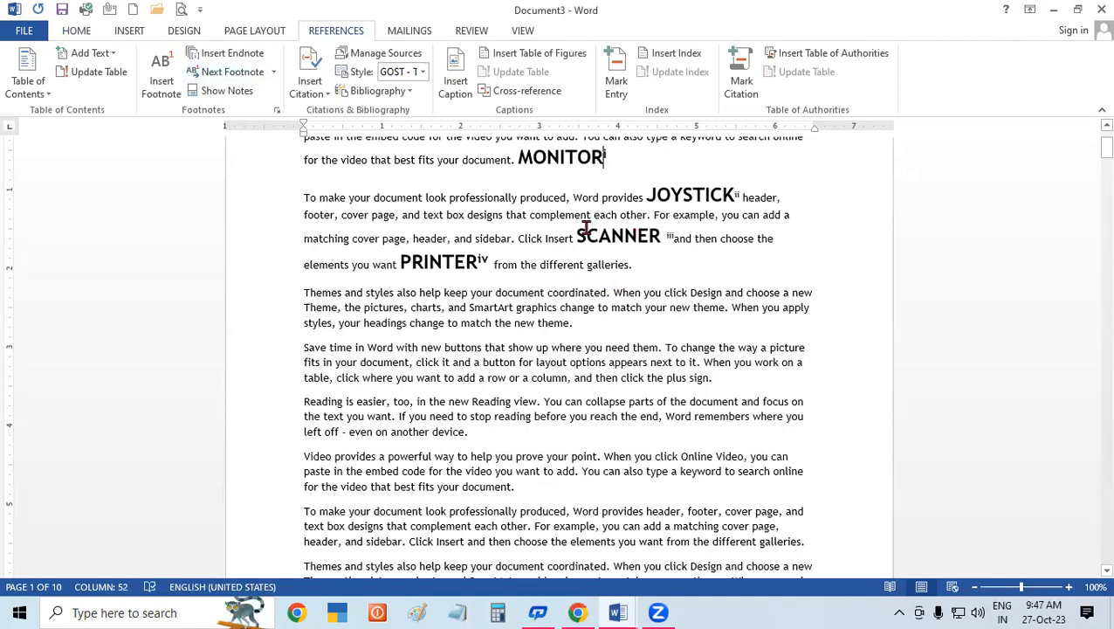
# - Switch to Document2 and step forward from just before RAM through the footnote references of RAM, MOUSE and KEYBOARD
pyautogui.click(623, 612)
pyautogui.click(598, 531)
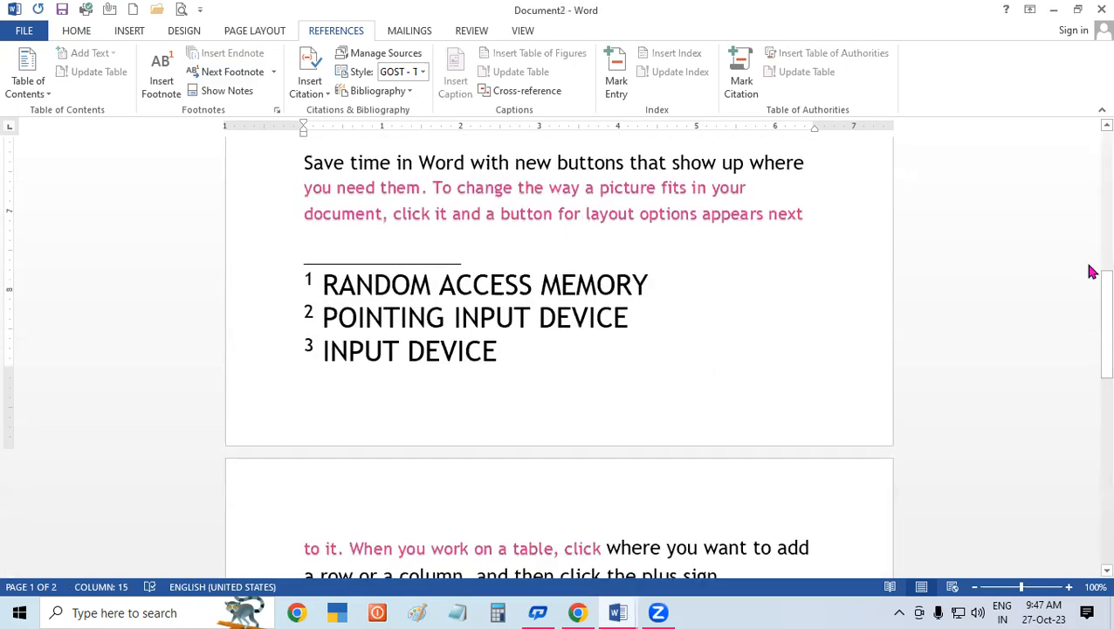
pyautogui.scroll(10, 1091, 289)
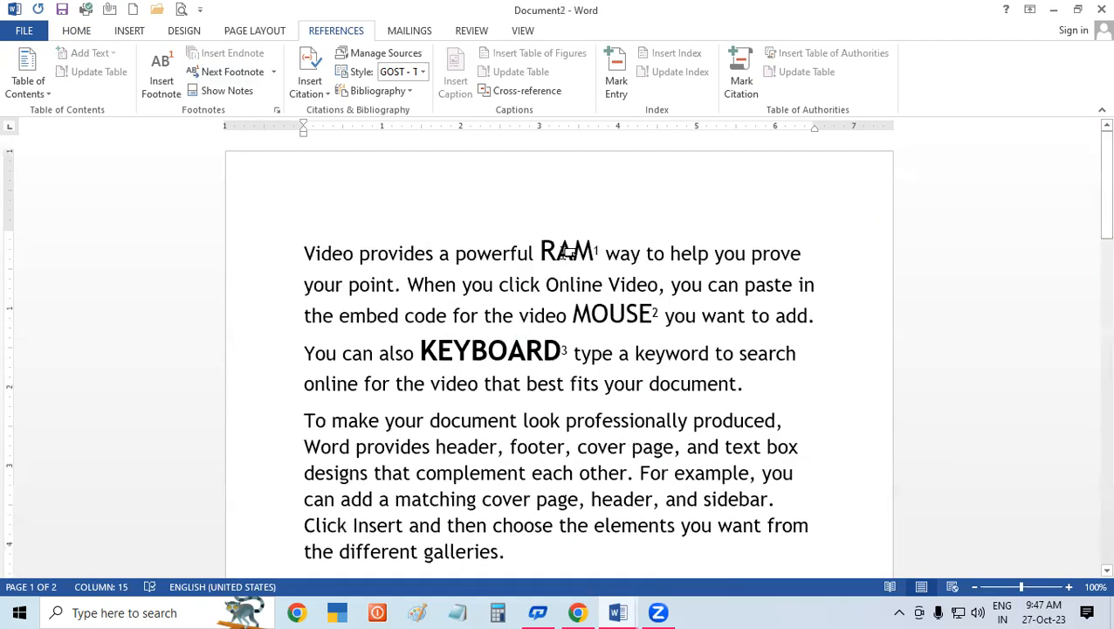
pyautogui.click(540, 251)
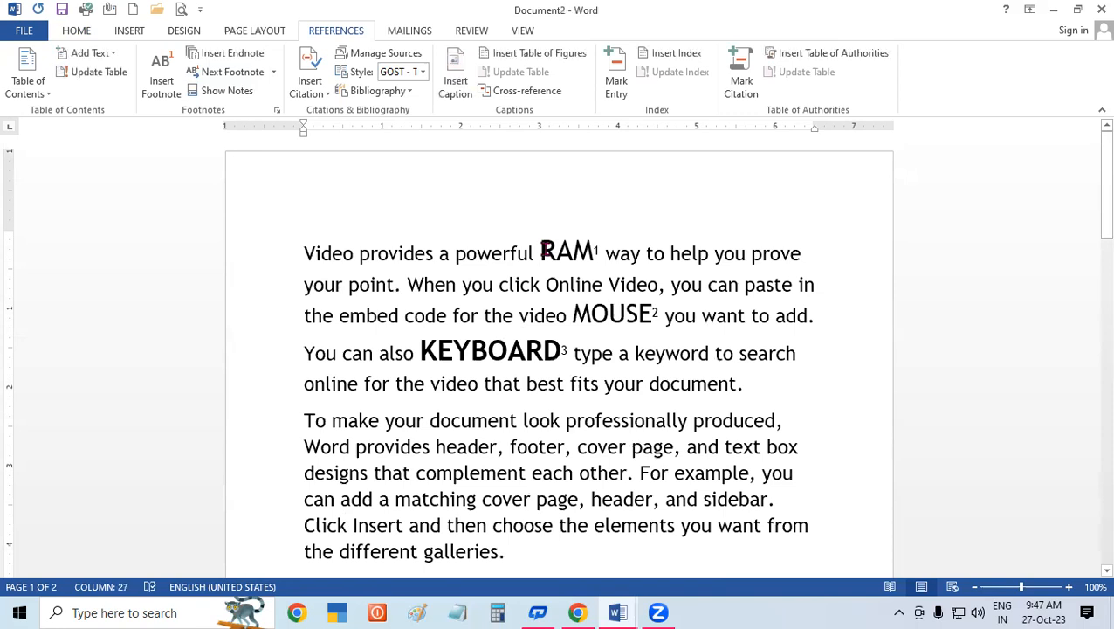
pyautogui.click(273, 73)
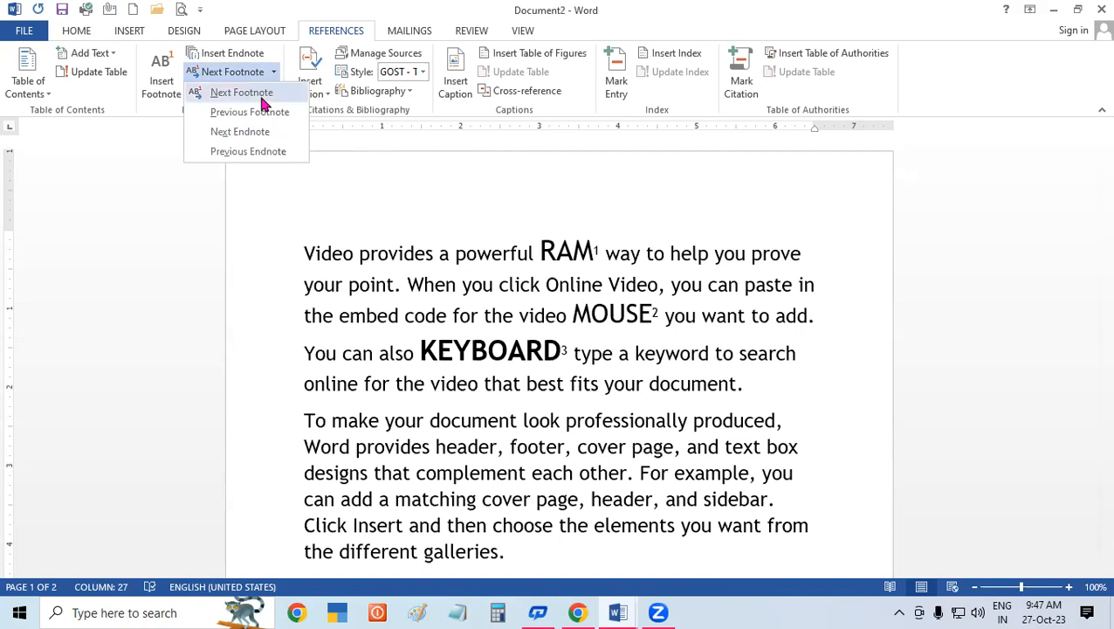
pyautogui.click(262, 96)
pyautogui.click(273, 72)
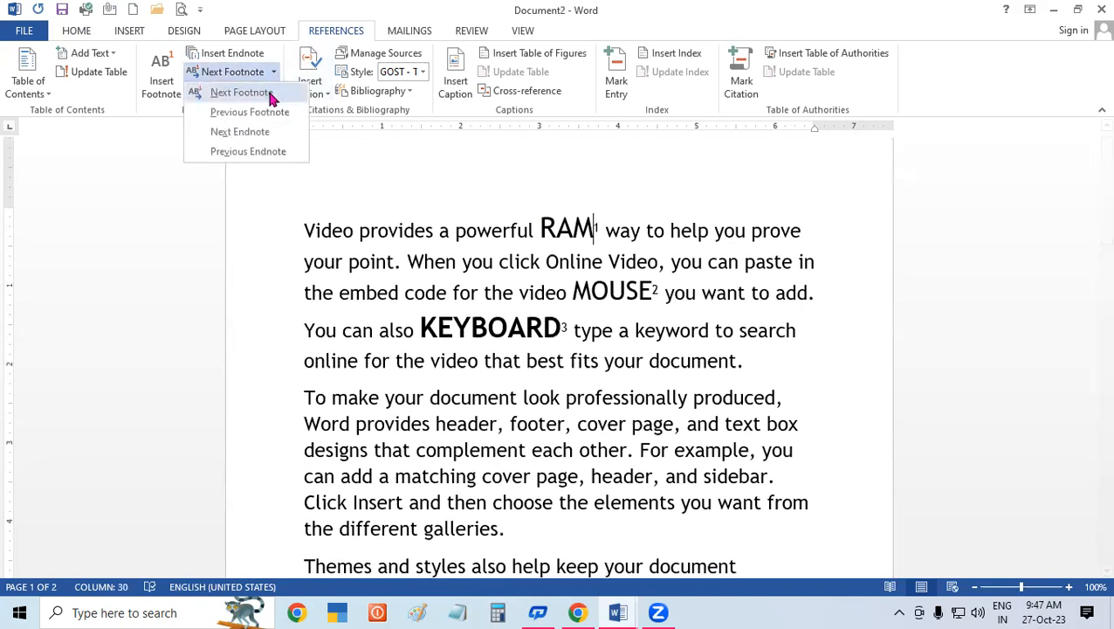
pyautogui.click(270, 98)
pyautogui.click(275, 73)
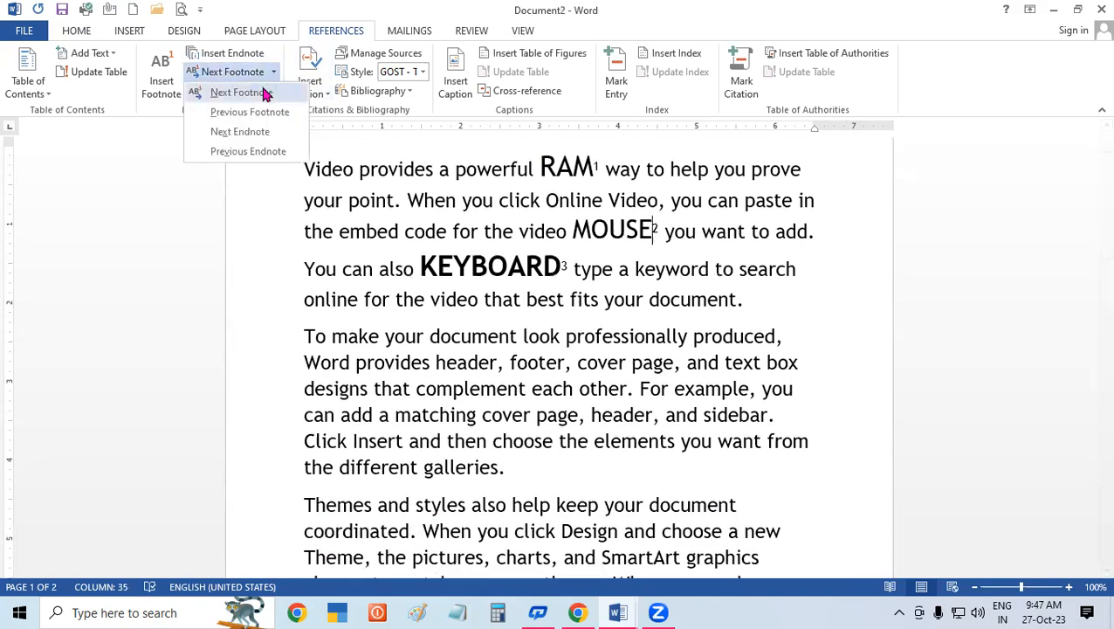
pyautogui.click(266, 94)
# - Step back through the footnote references from KEYBOARD via MOUSE to RAM
pyautogui.click(274, 72)
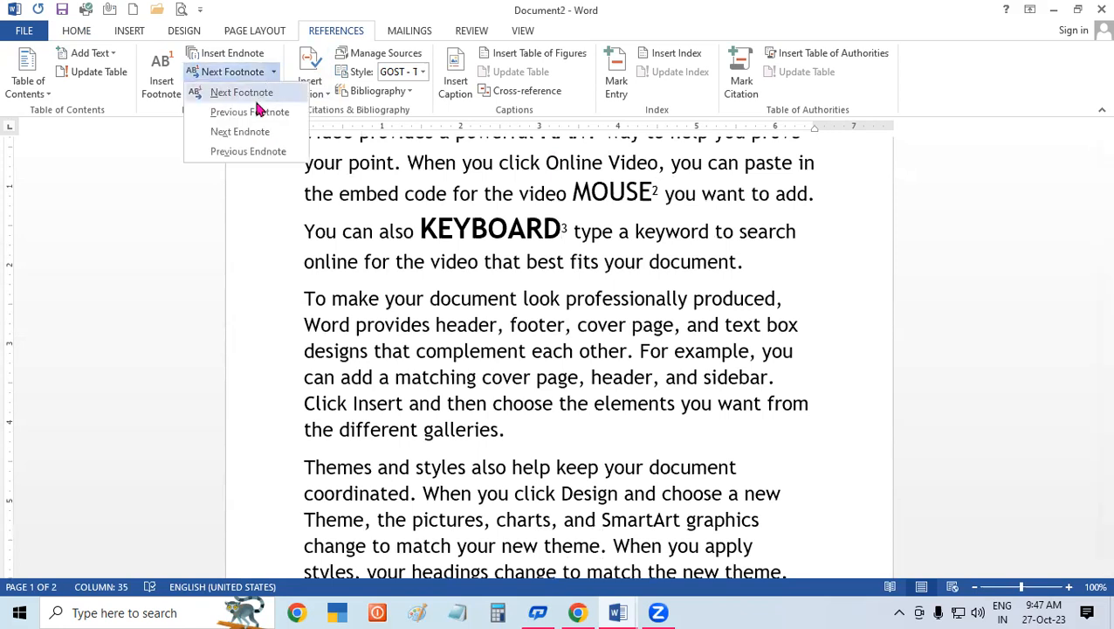
pyautogui.click(257, 110)
pyautogui.click(274, 73)
pyautogui.click(259, 112)
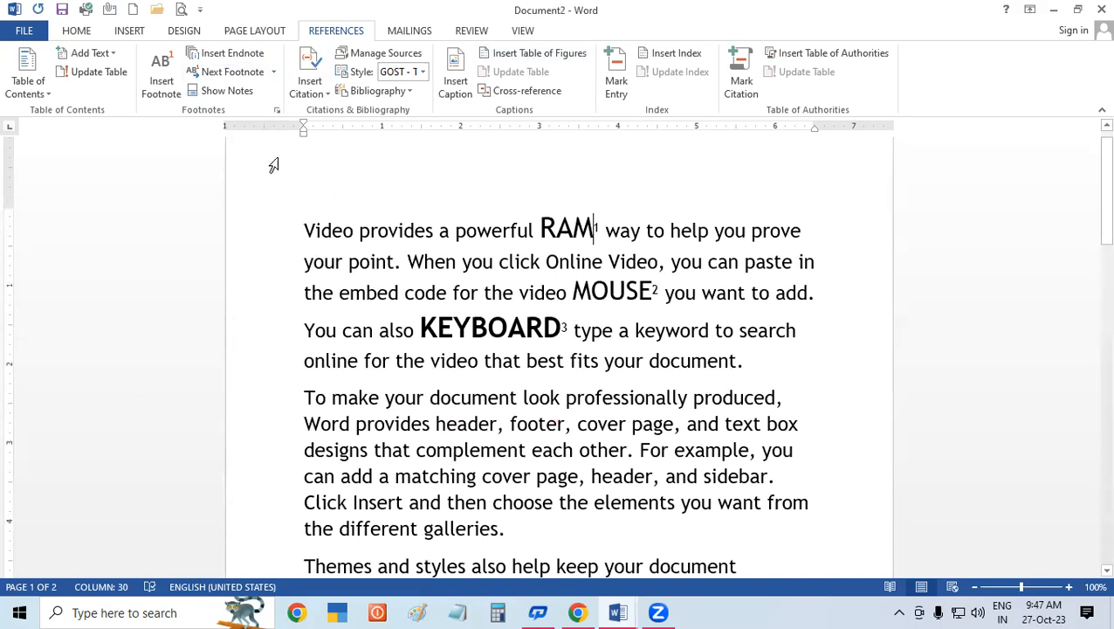
# - Show the footnote texts of Document2, return to the start of the document, and show the notes once more
pyautogui.click(224, 91)
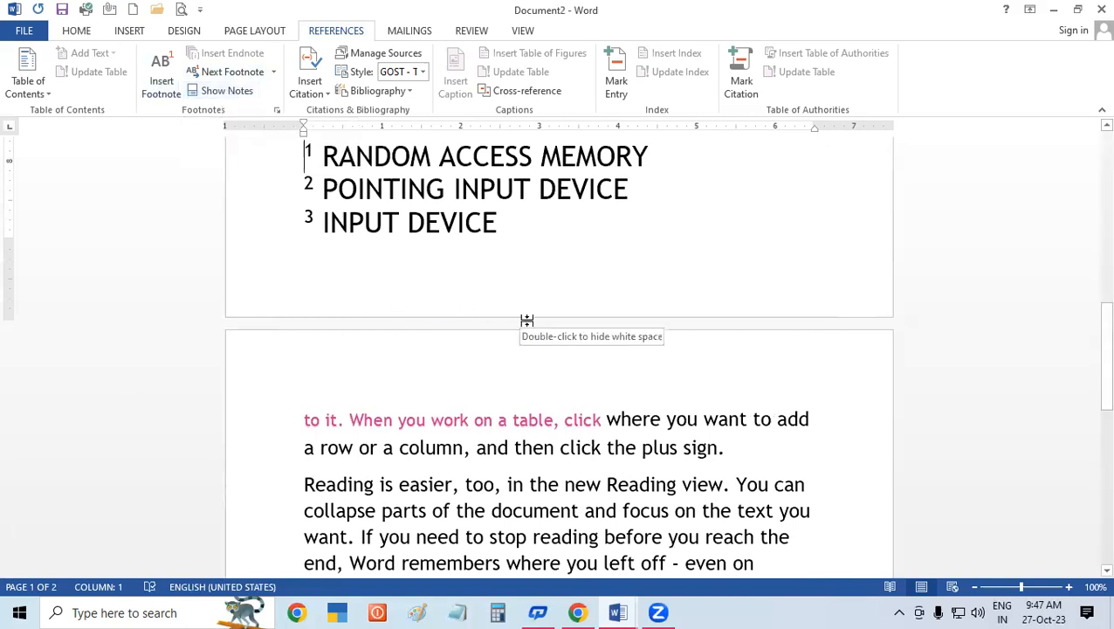
pyautogui.scroll(8, 526, 321)
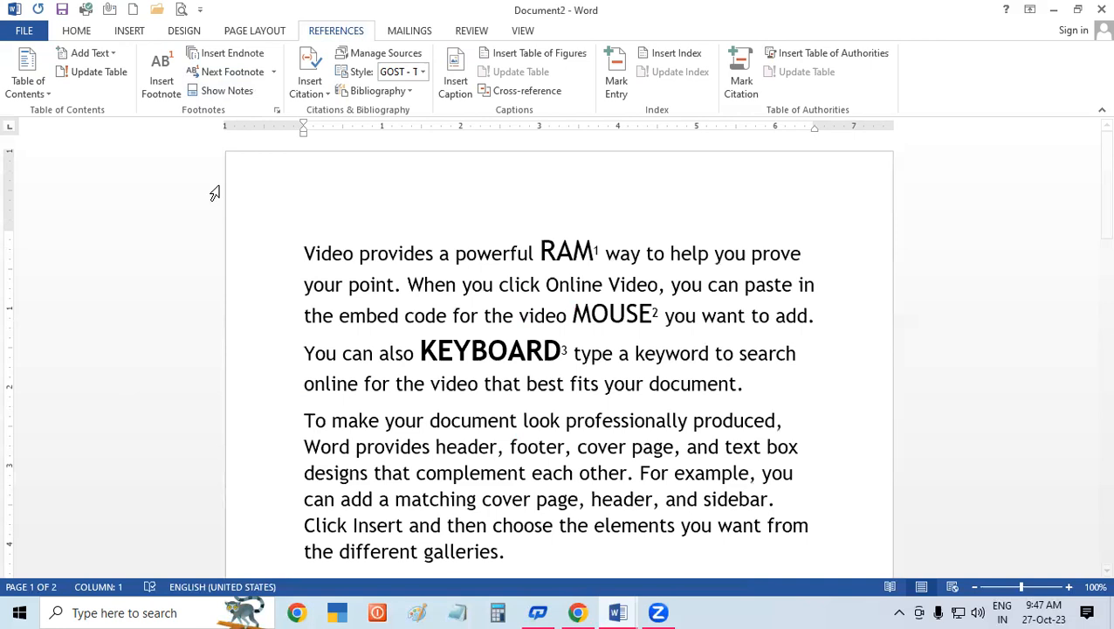
pyautogui.click(229, 93)
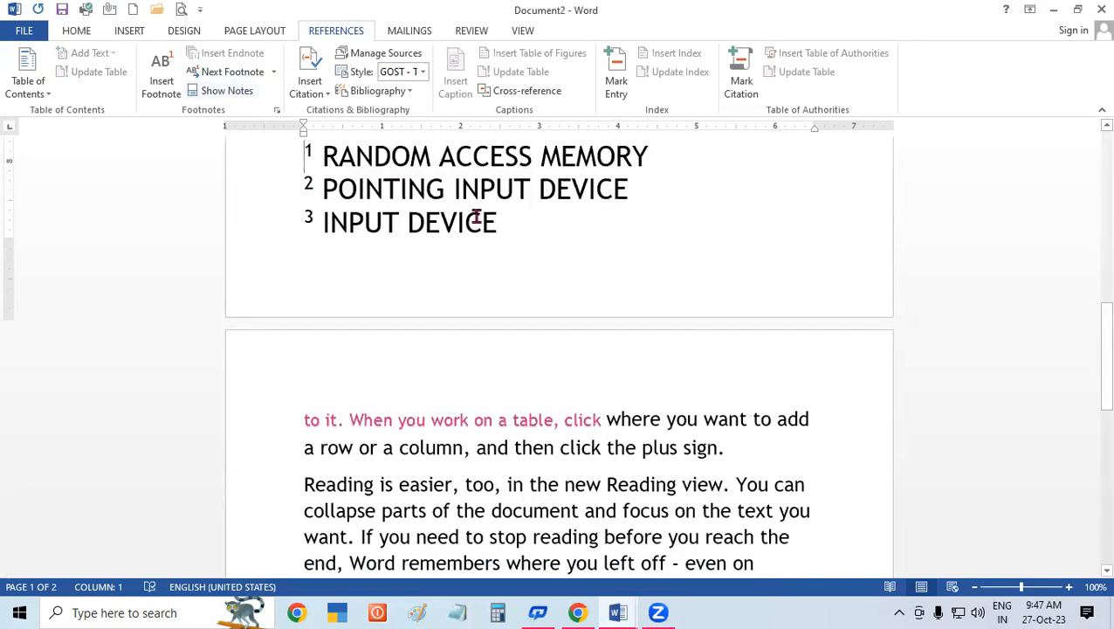
# - Switch to Document3 and show its endnote texts at the end of the document
pyautogui.click(617, 612)
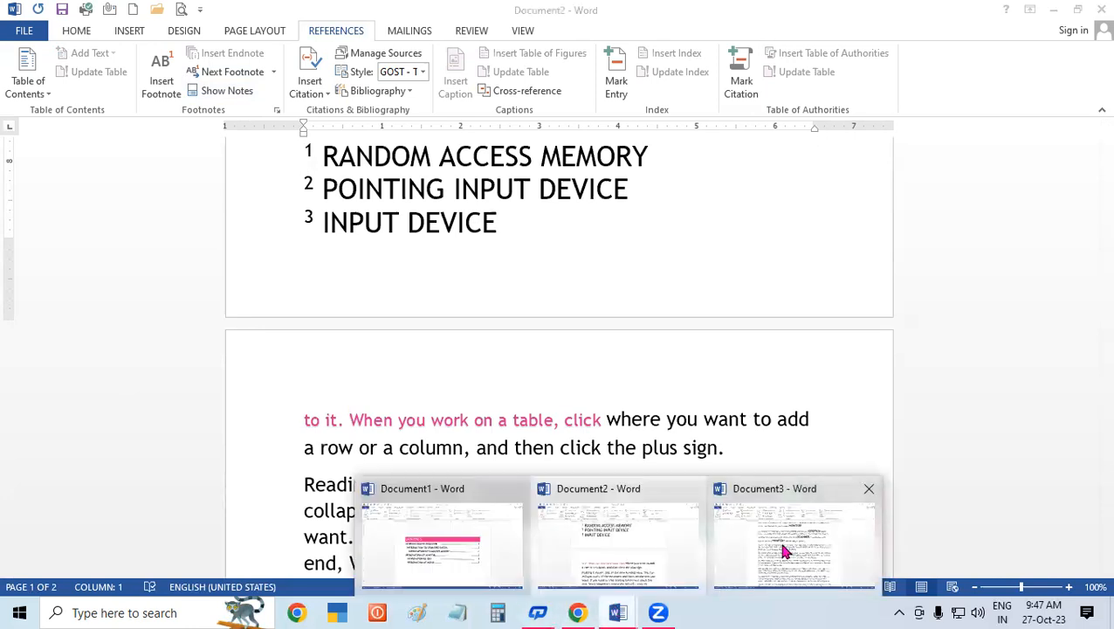
pyautogui.click(784, 550)
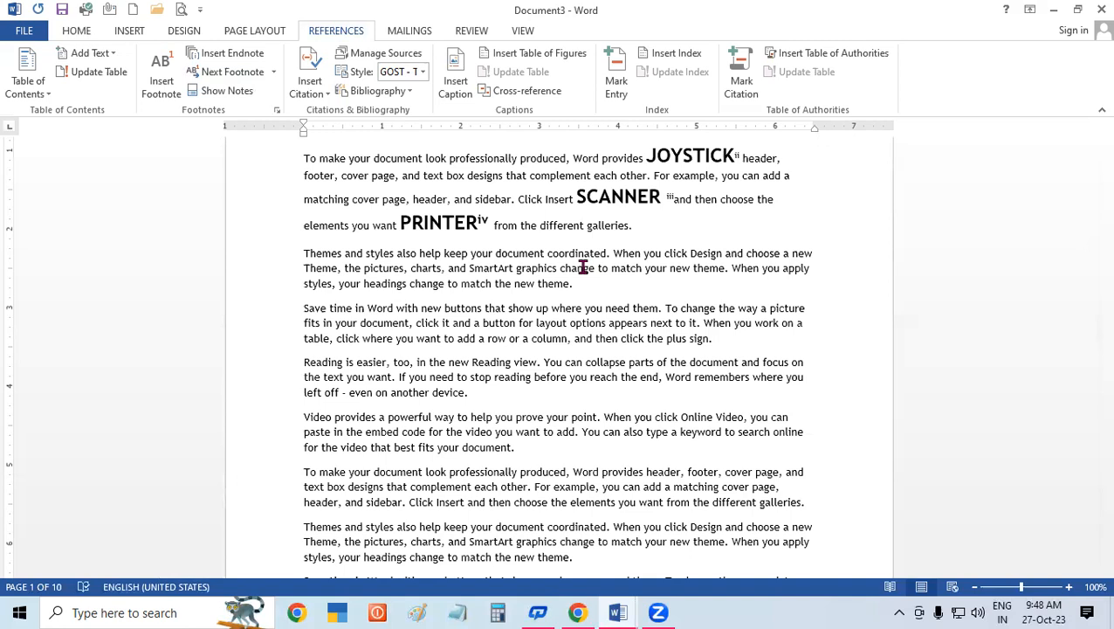
pyautogui.click(228, 91)
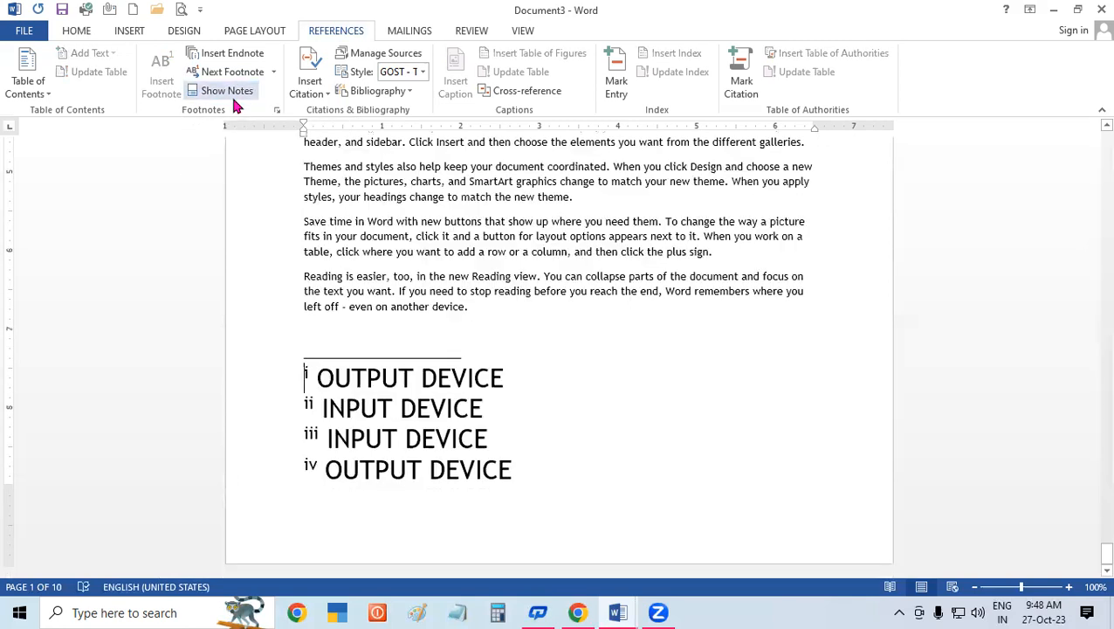